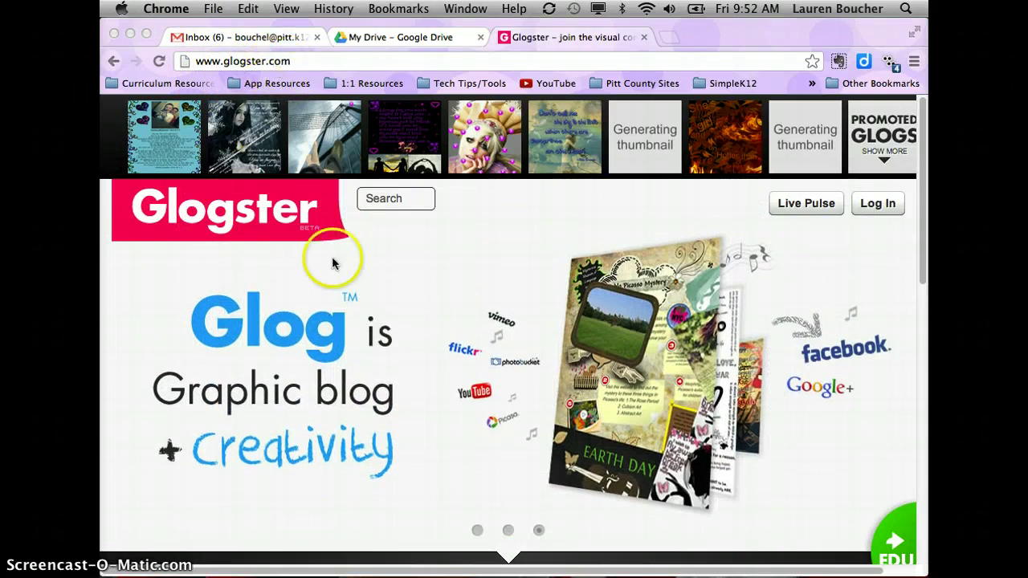
Step: Log in to Glogster with the account's username and password
click(885, 205)
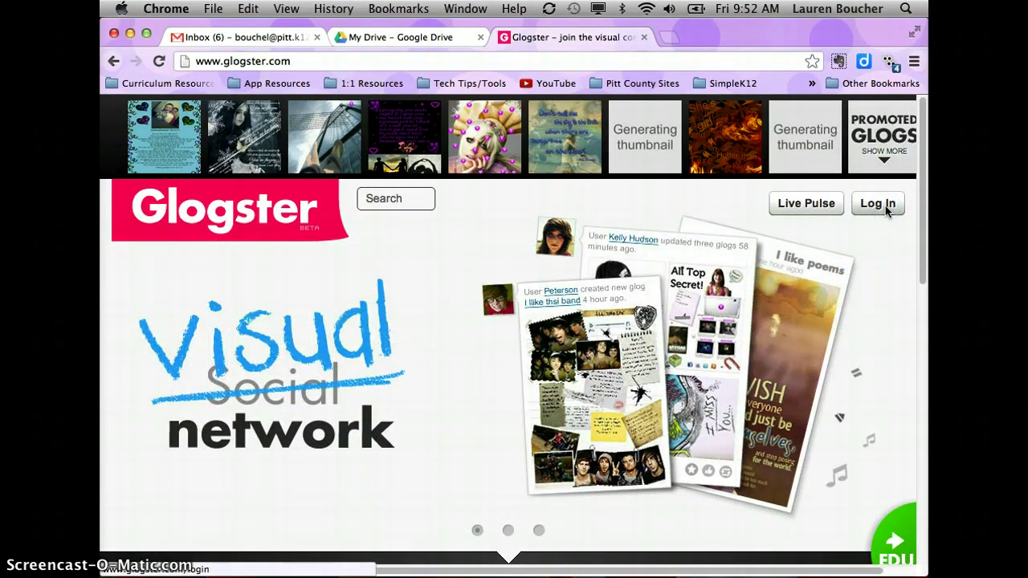
click(885, 206)
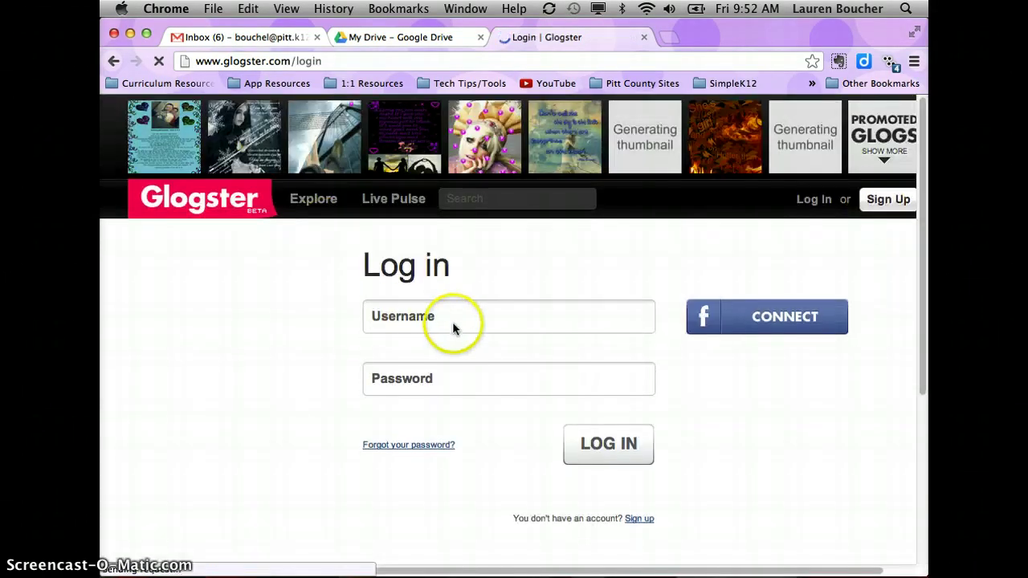
click(453, 325)
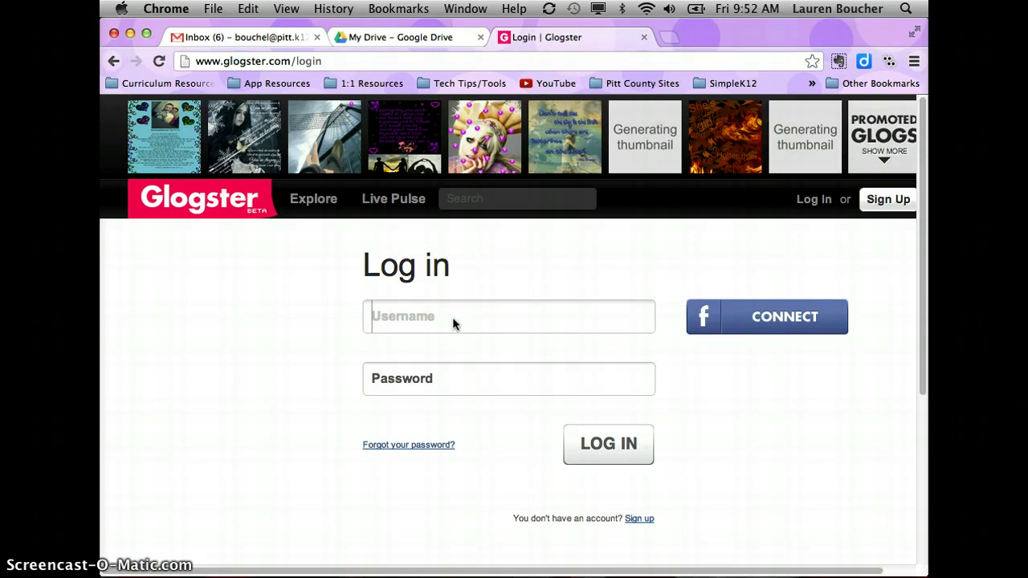
text(iteachteacherstech)
key(Tab)
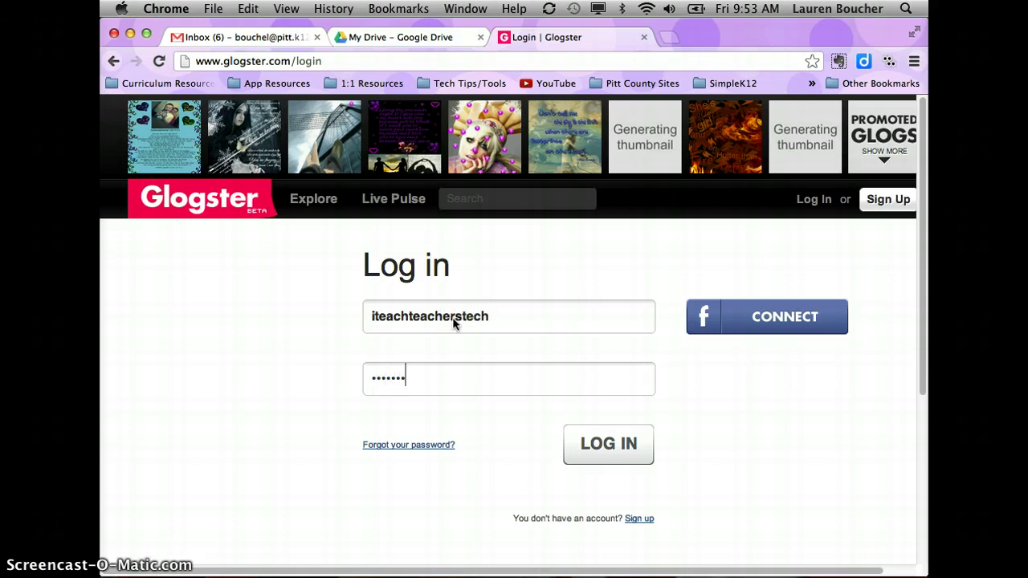
key(Return)
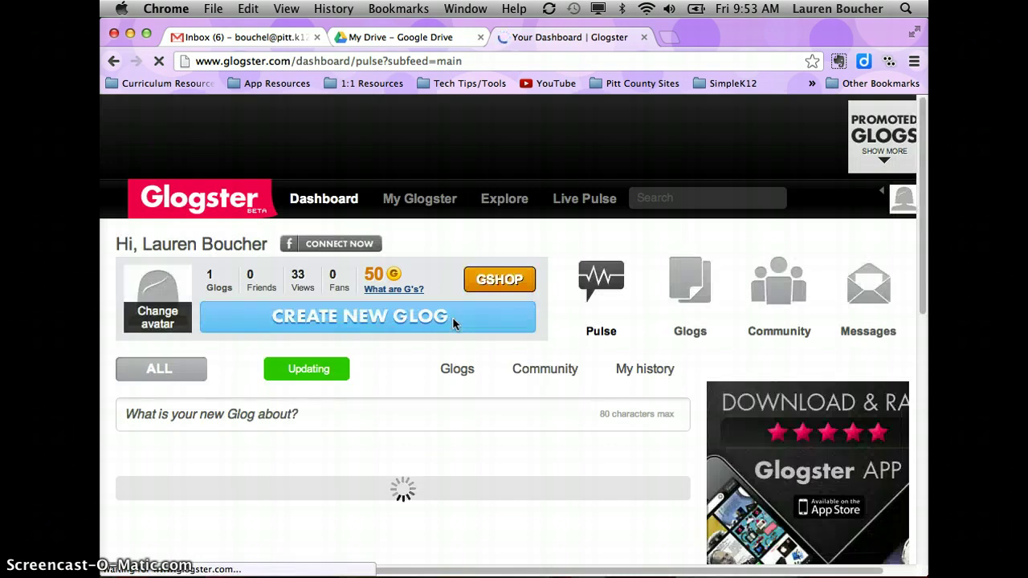
Step: Start a new glog and choose the Poster Glog template from the template carousel
click(453, 317)
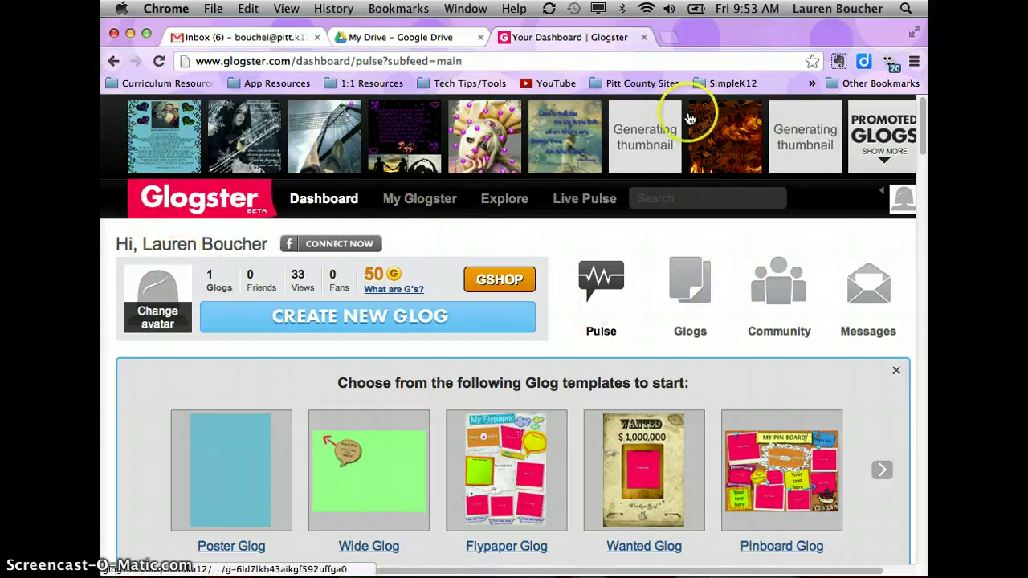
scroll(924, 340, down, 2)
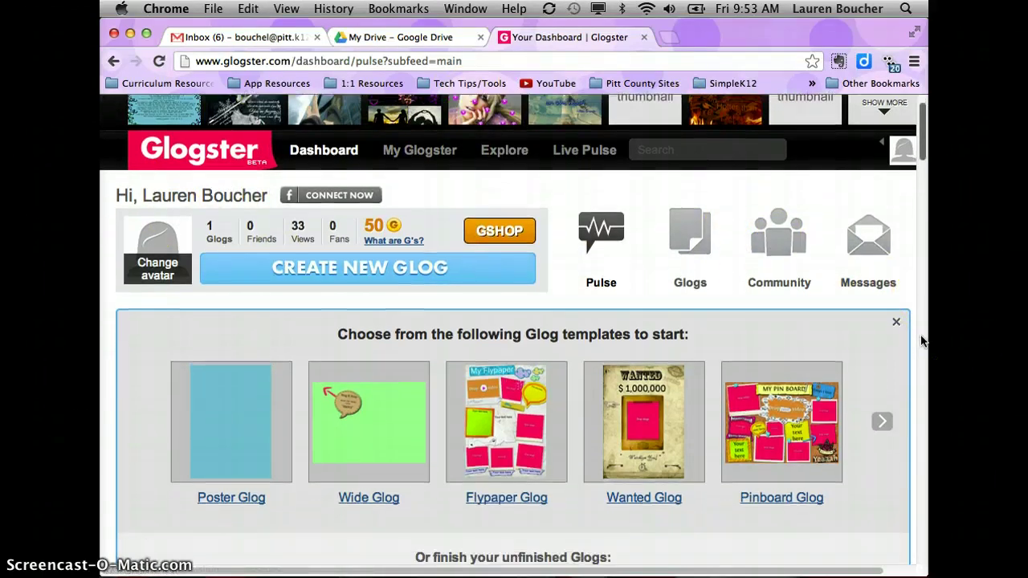
scroll(922, 337, down, 2)
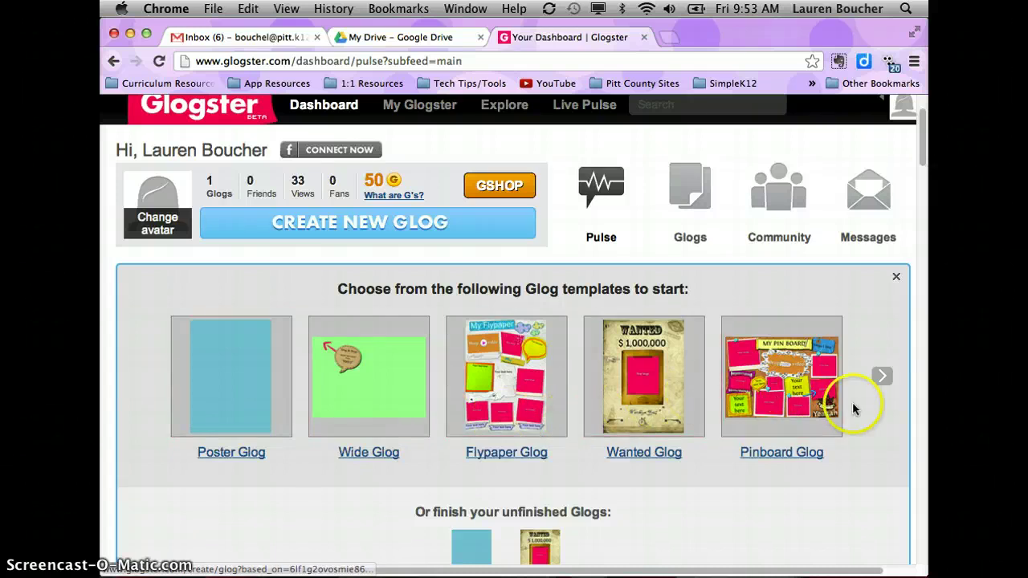
click(884, 379)
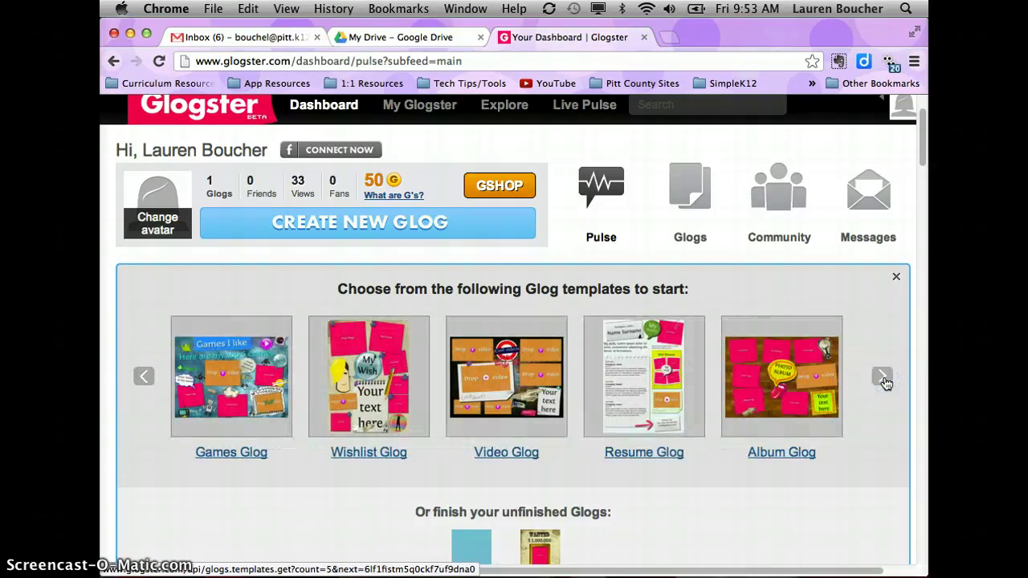
click(883, 379)
click(856, 385)
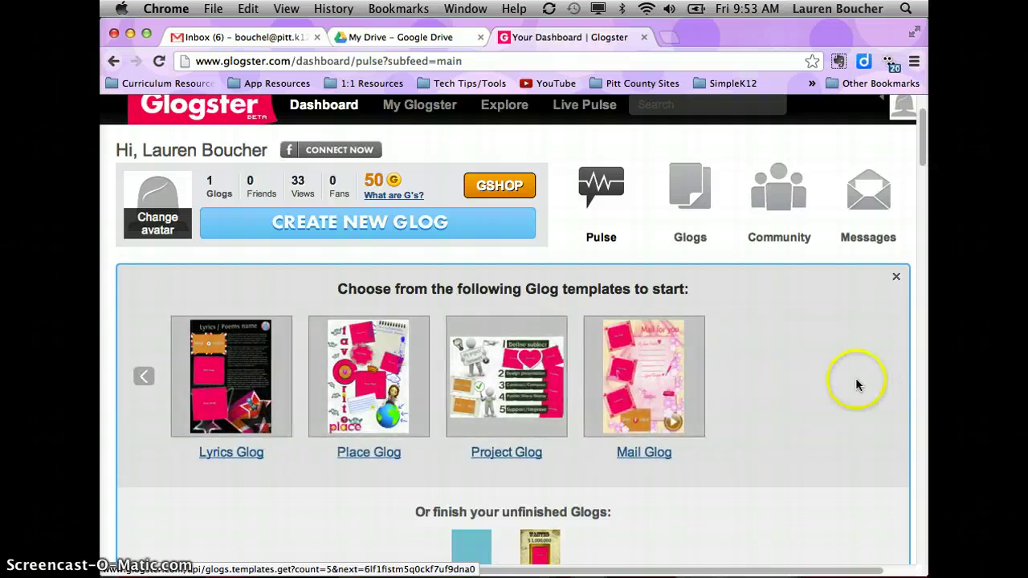
click(143, 379)
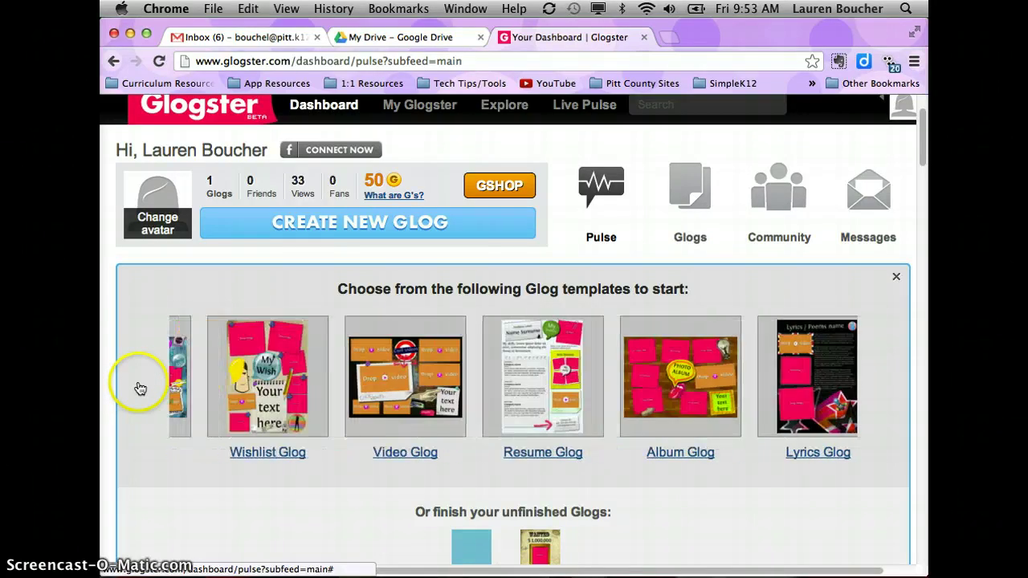
click(140, 385)
click(229, 383)
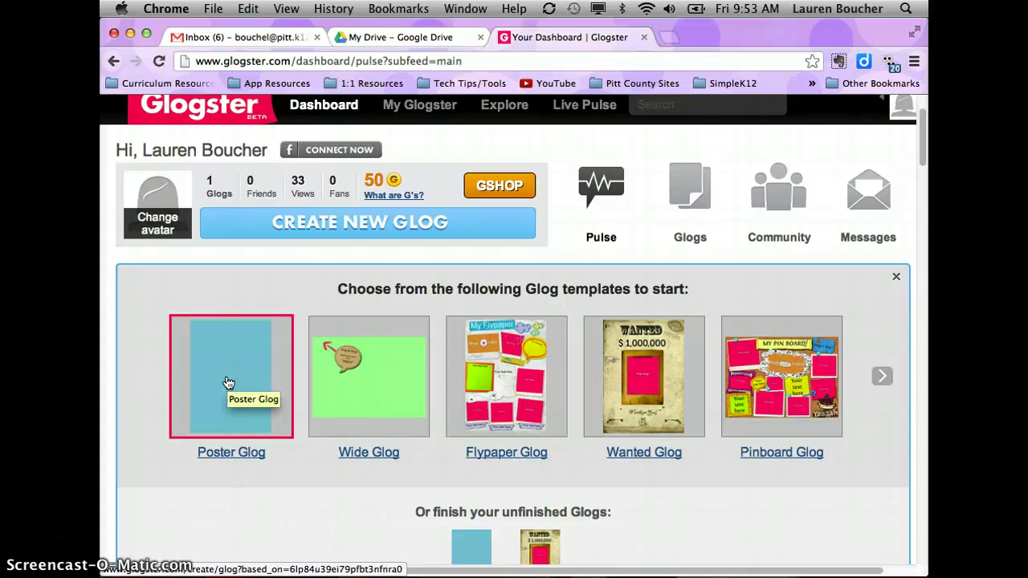
click(229, 383)
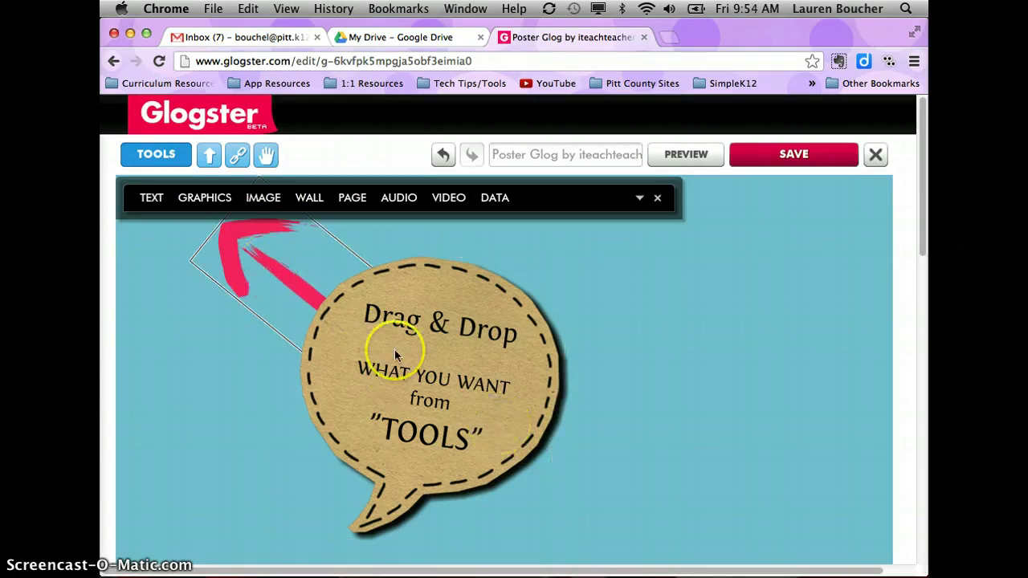
Step: Move the speech bubble toward the right side of the poster
click(499, 421)
drag(487, 420, 683, 432)
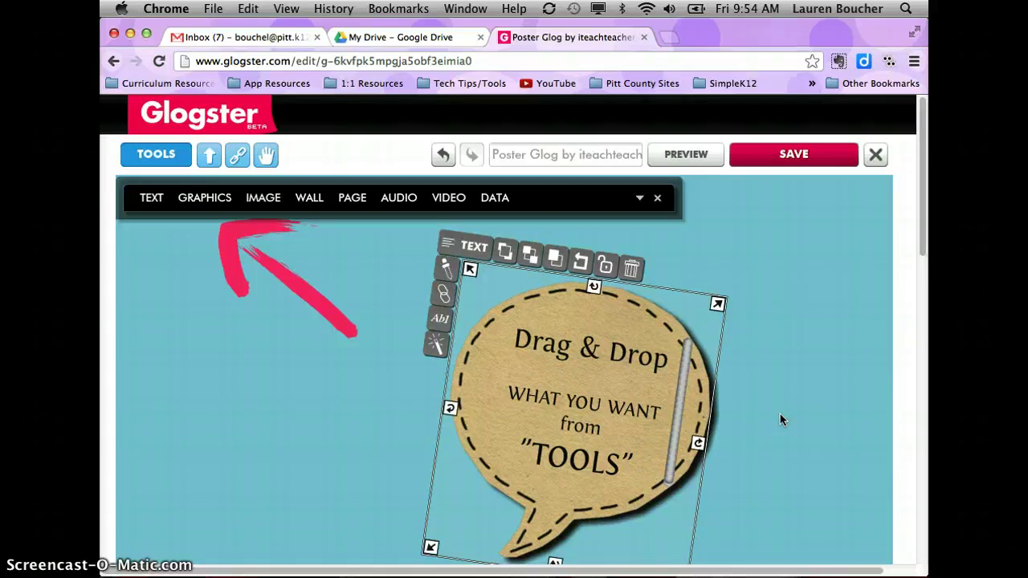
drag(706, 305, 826, 293)
scroll(826, 293, down, 1)
scroll(827, 290, down, 2)
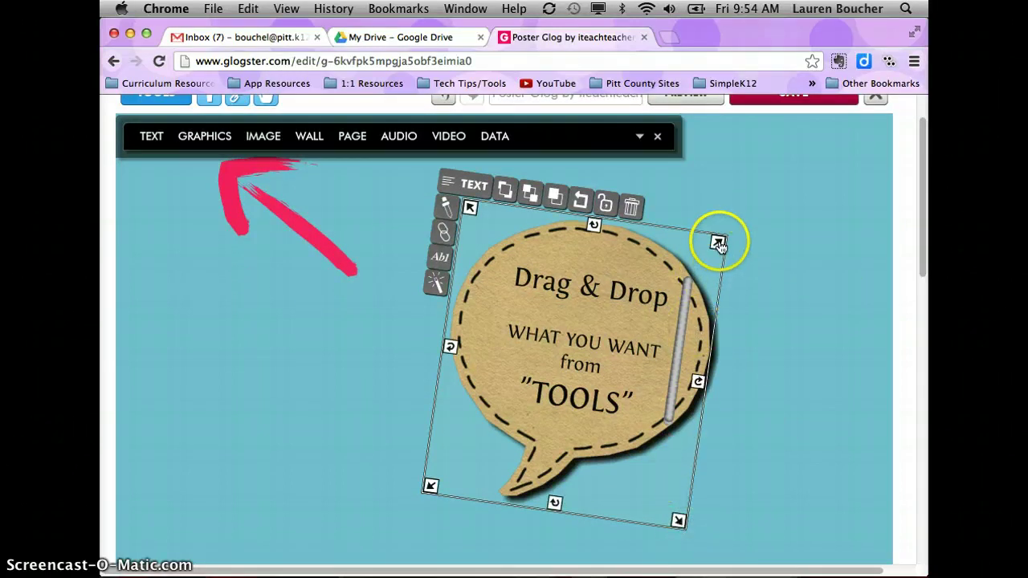
Step: Resize the speech bubble smaller and give it a slight clockwise tilt
mouse_move(716, 242)
mouse_down()
mouse_move(642, 298)
mouse_move(723, 257)
mouse_move(722, 233)
mouse_up()
drag(444, 487, 425, 475)
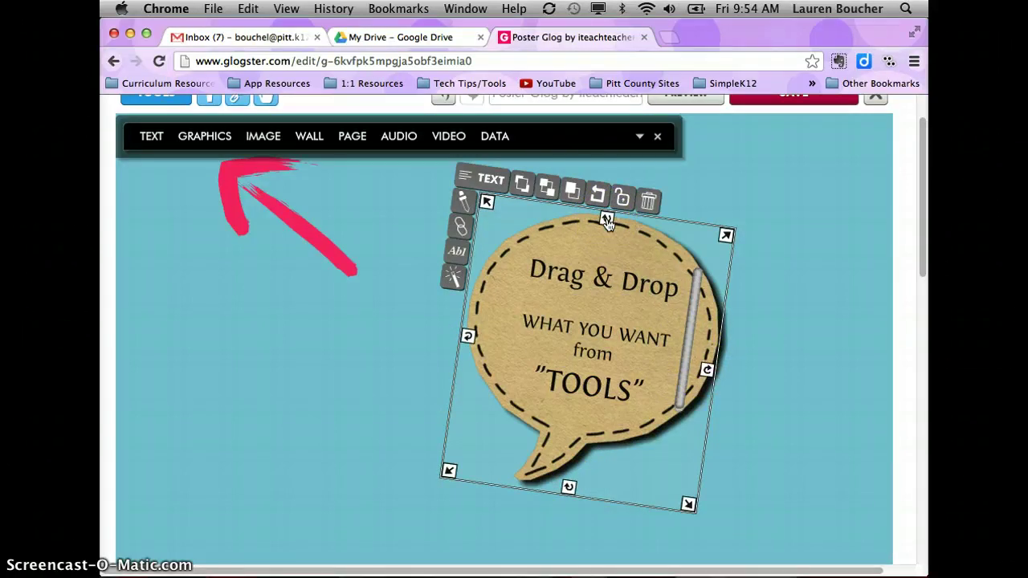
drag(608, 224, 605, 251)
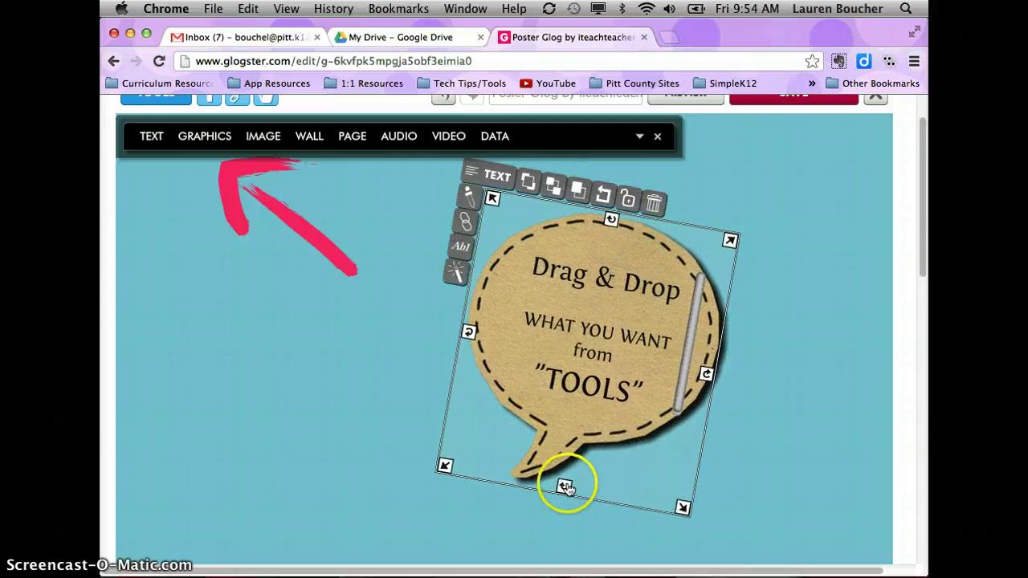
mouse_move(569, 487)
mouse_down()
mouse_move(592, 420)
mouse_move(621, 424)
mouse_move(560, 483)
mouse_up()
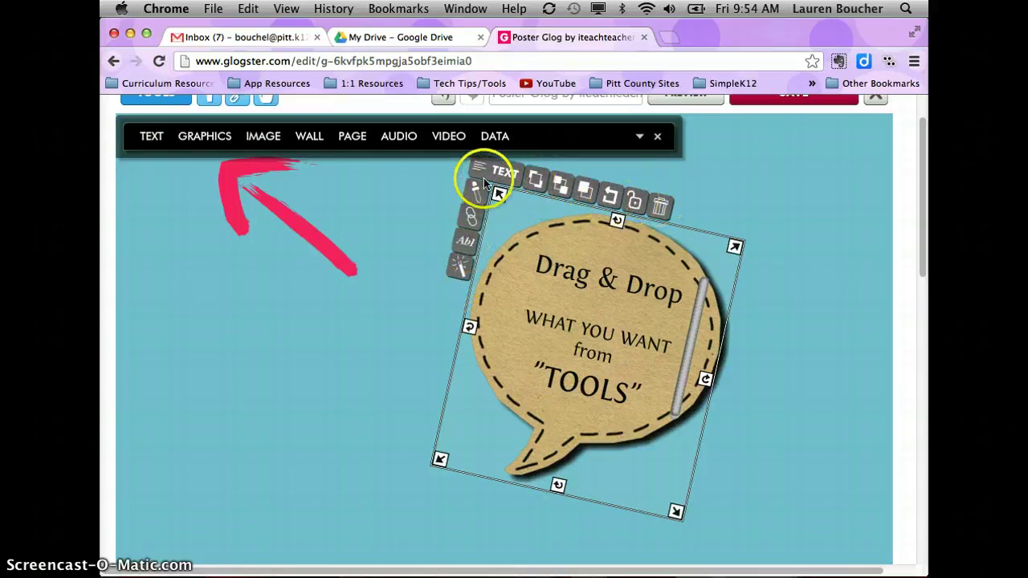
Step: Turn on the speech bubble's drop shadow and colour it dark red
click(456, 277)
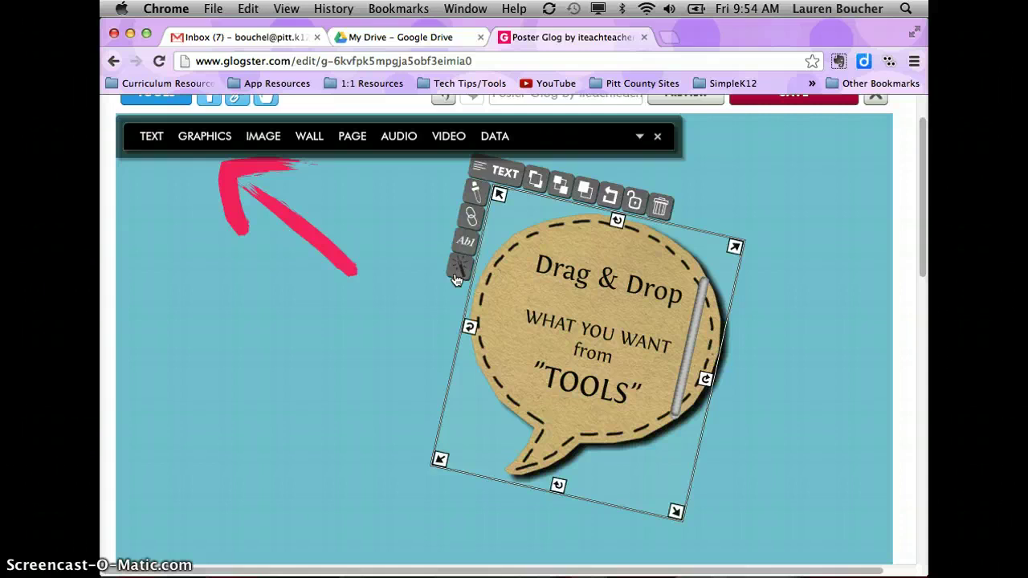
click(433, 344)
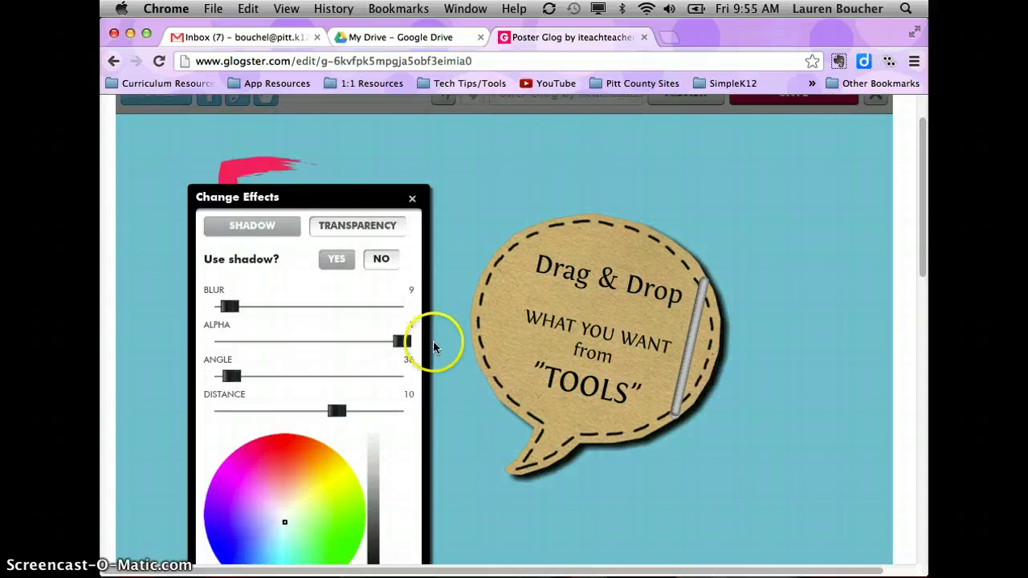
scroll(448, 353, down, 1)
scroll(450, 351, down, 3)
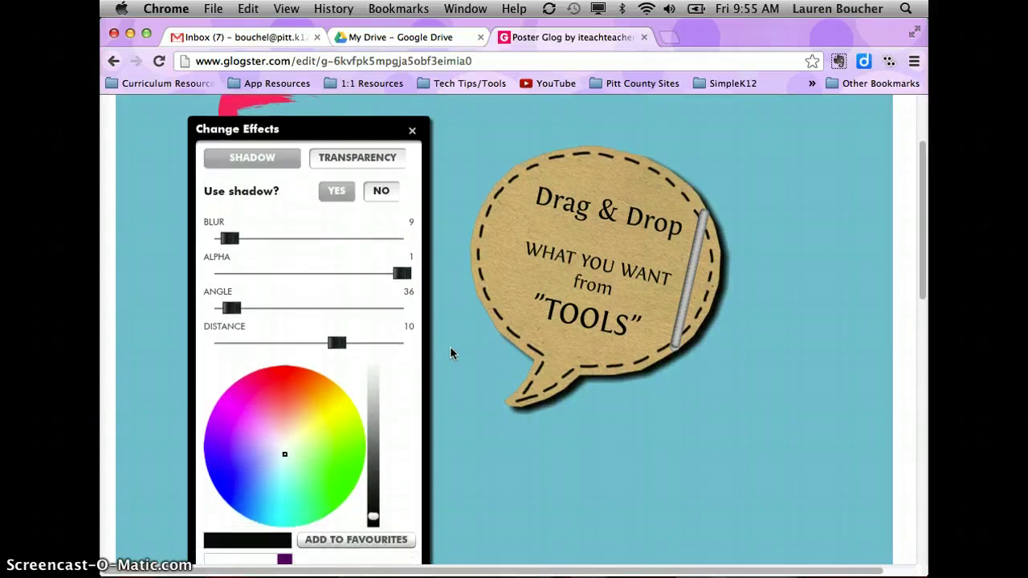
click(496, 389)
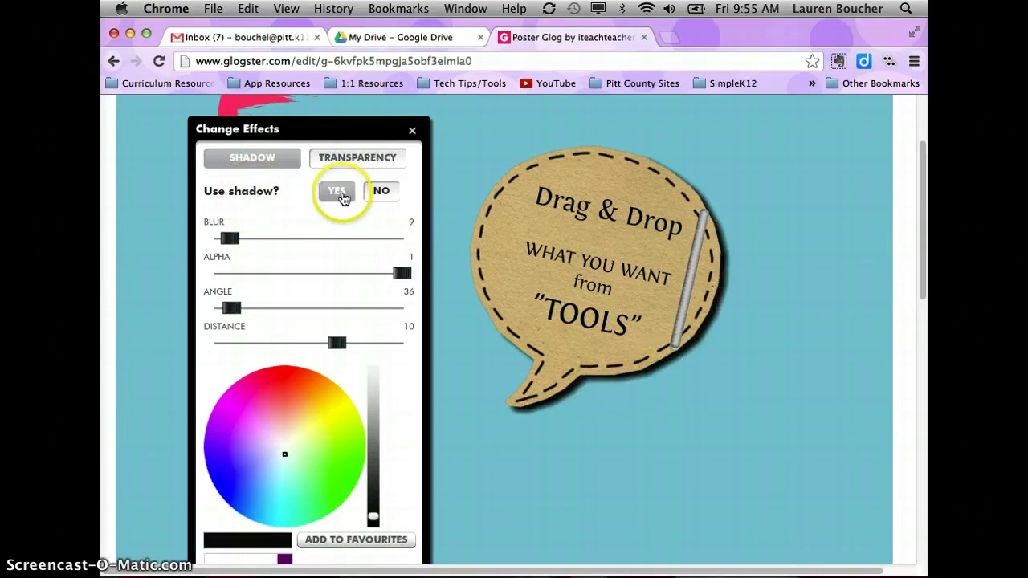
click(375, 195)
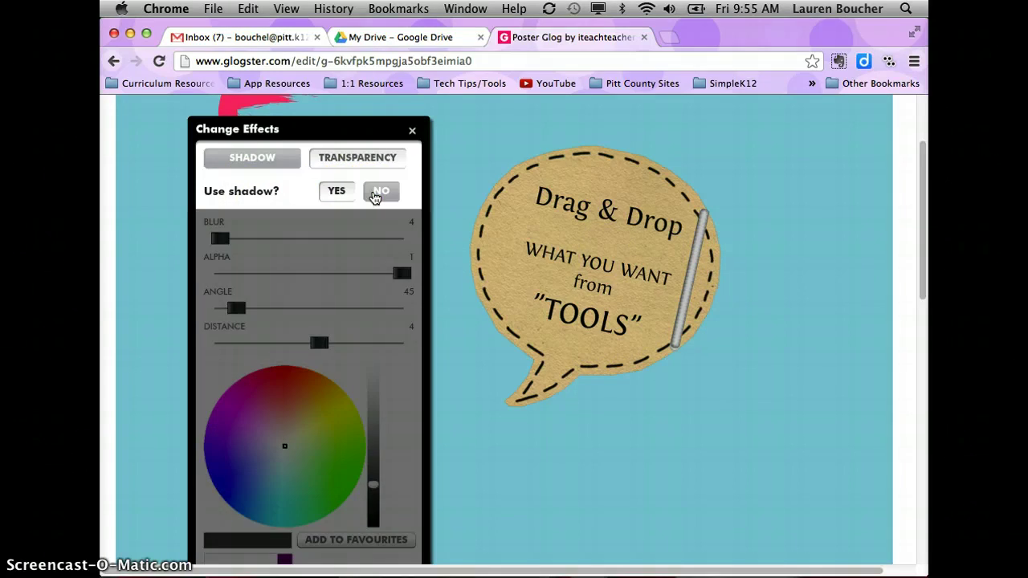
click(341, 194)
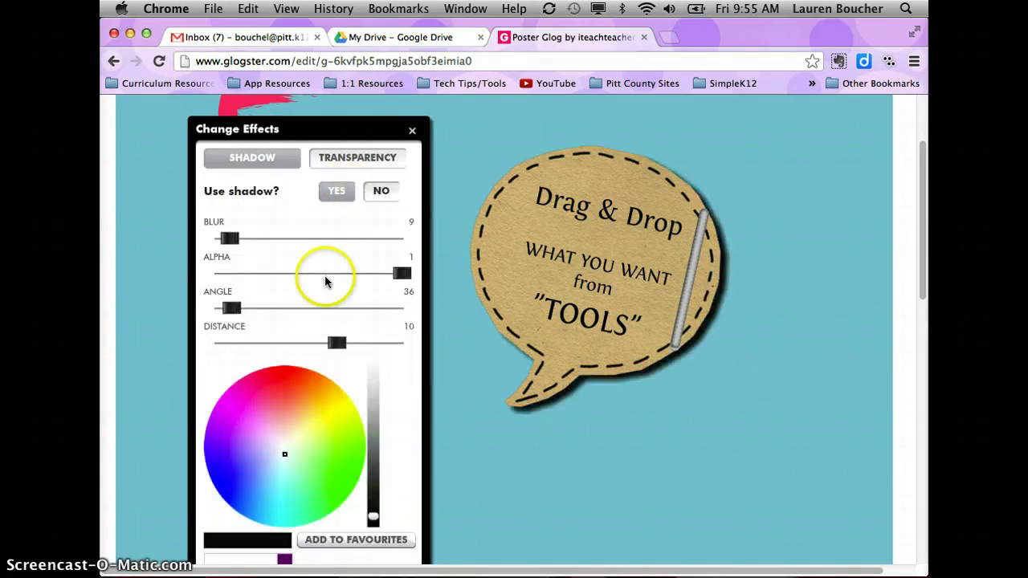
click(281, 393)
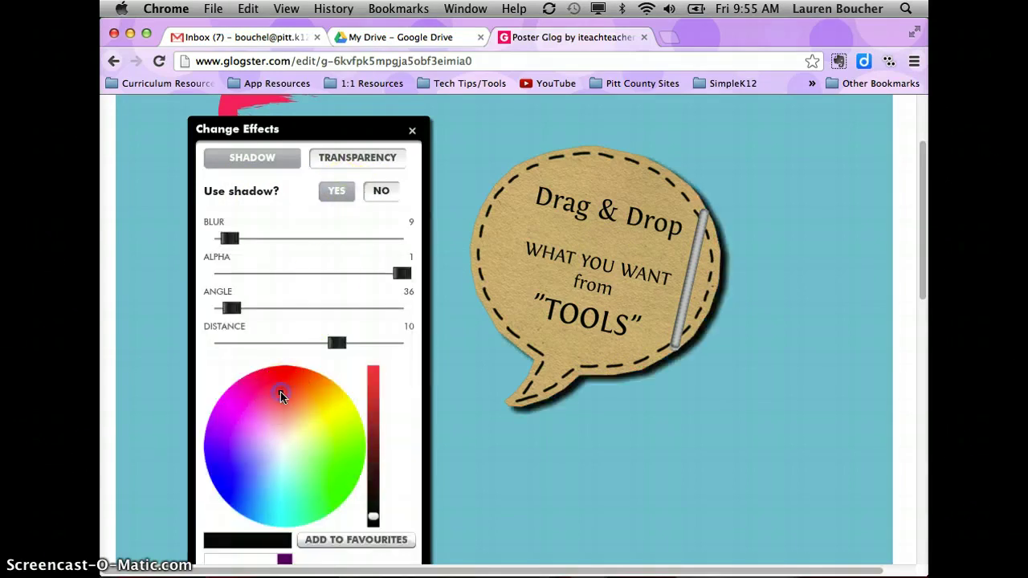
click(375, 391)
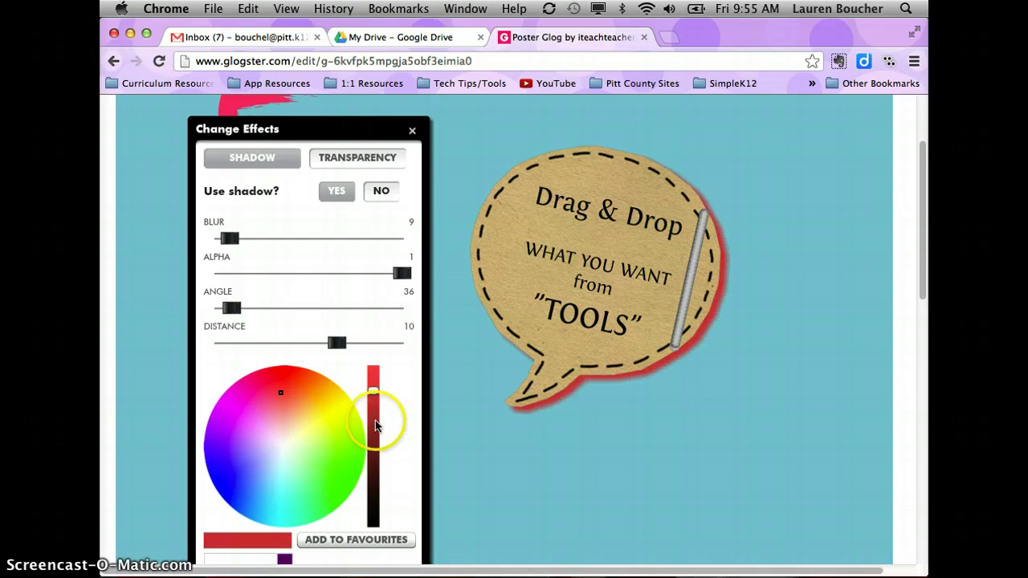
click(374, 424)
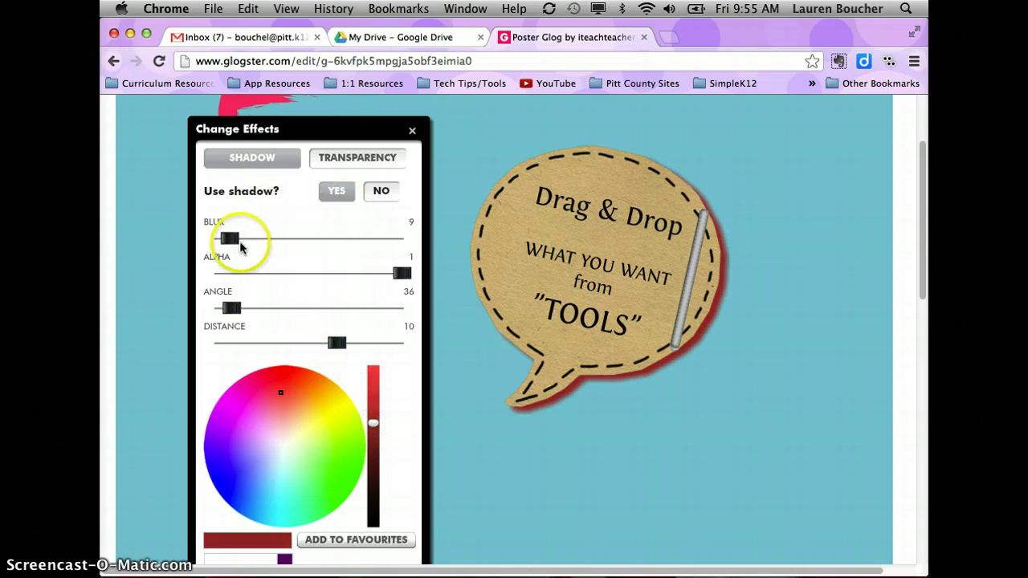
Step: Set the shadow to blur 17, angle 49, alpha 0.94 and distance 7
mouse_move(240, 247)
mouse_down()
mouse_move(273, 248)
mouse_move(248, 249)
mouse_up()
mouse_move(230, 307)
mouse_down()
mouse_move(293, 311)
mouse_move(238, 310)
mouse_up()
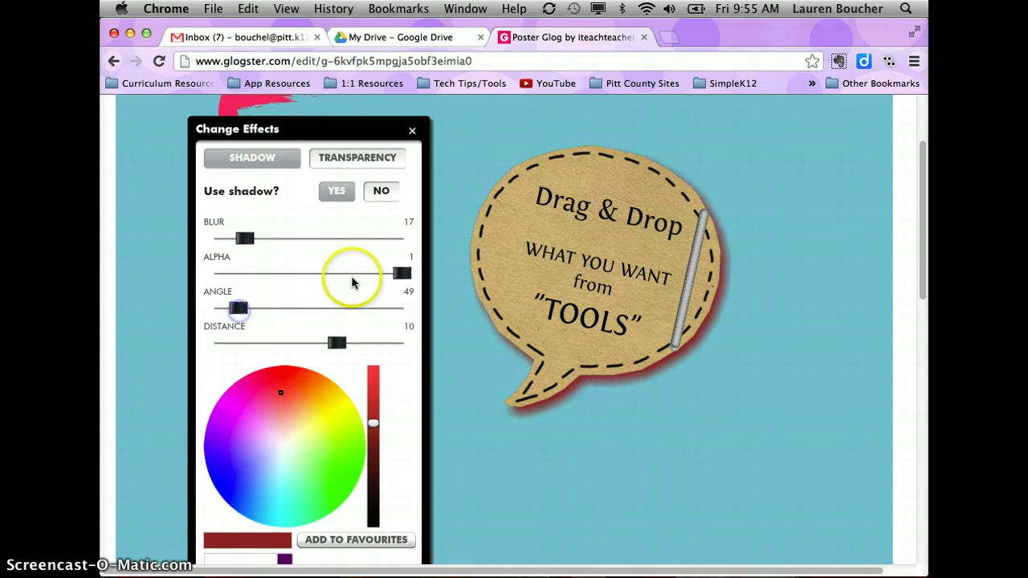
drag(402, 274, 380, 278)
drag(343, 284, 391, 283)
mouse_move(337, 342)
mouse_down()
mouse_move(219, 337)
mouse_move(381, 358)
mouse_move(329, 356)
mouse_up()
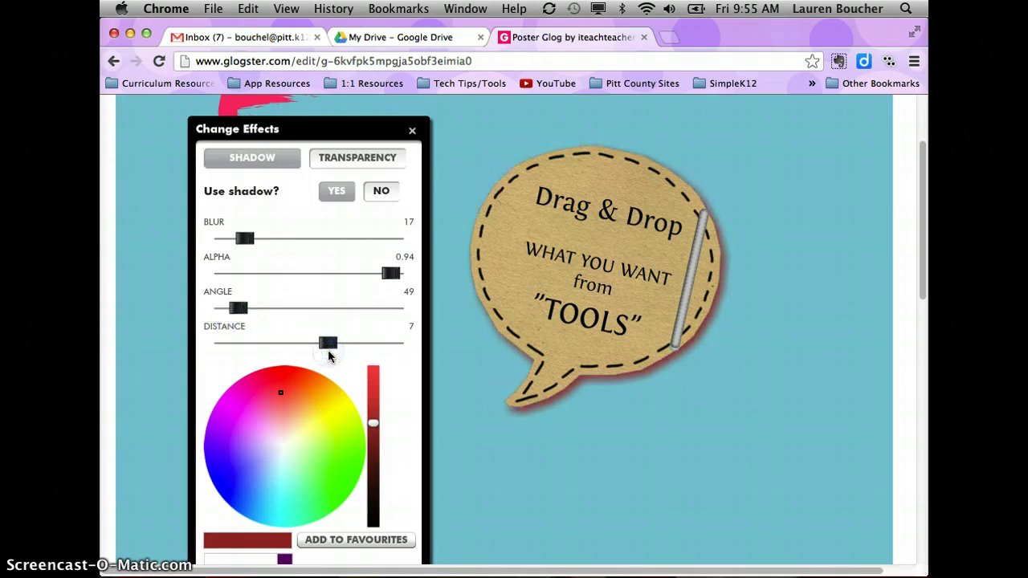
Step: Enable the bubble's Transparency with alpha 96, then close the Change Effects dialog
click(389, 161)
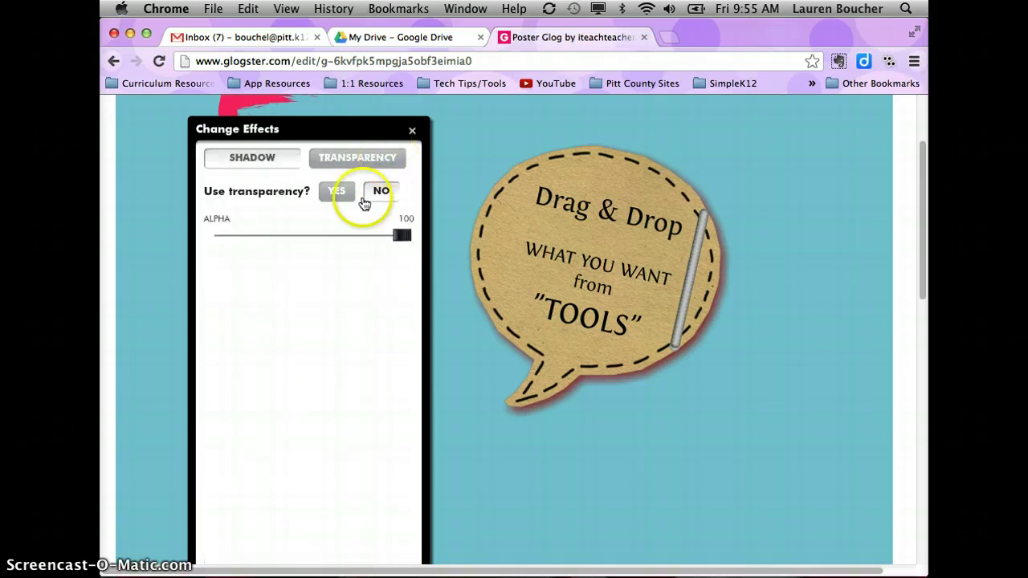
click(336, 193)
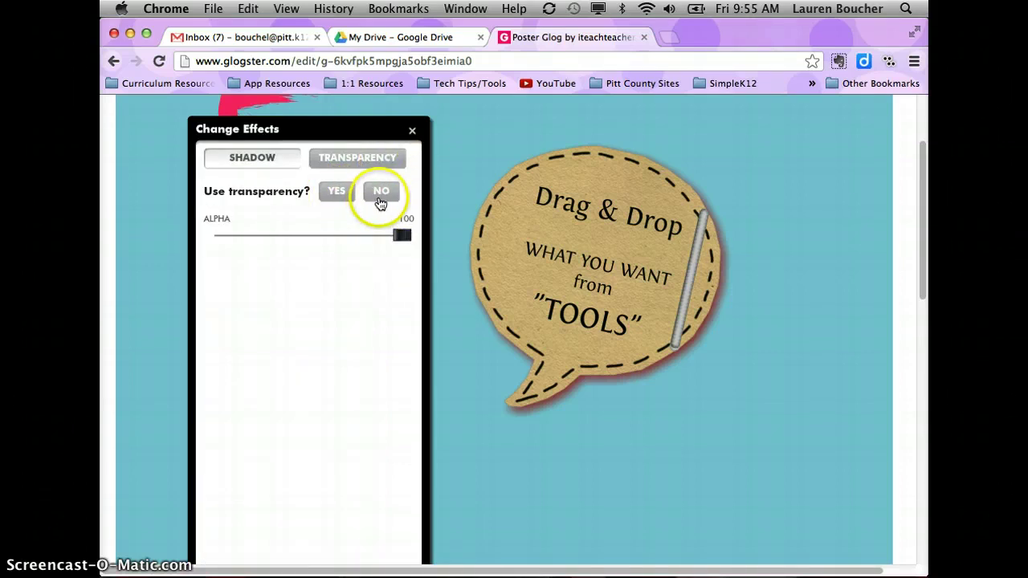
click(340, 197)
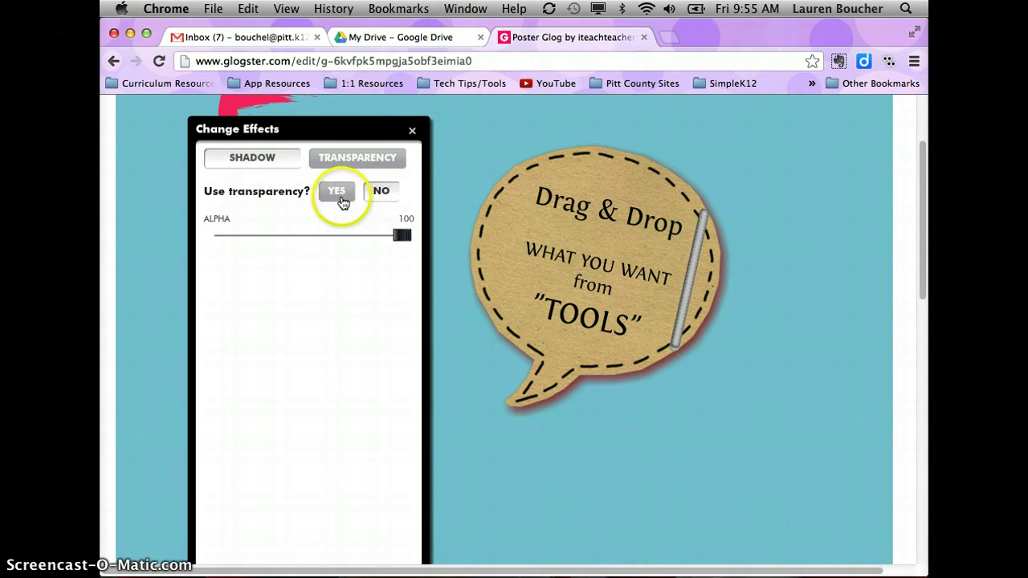
click(330, 190)
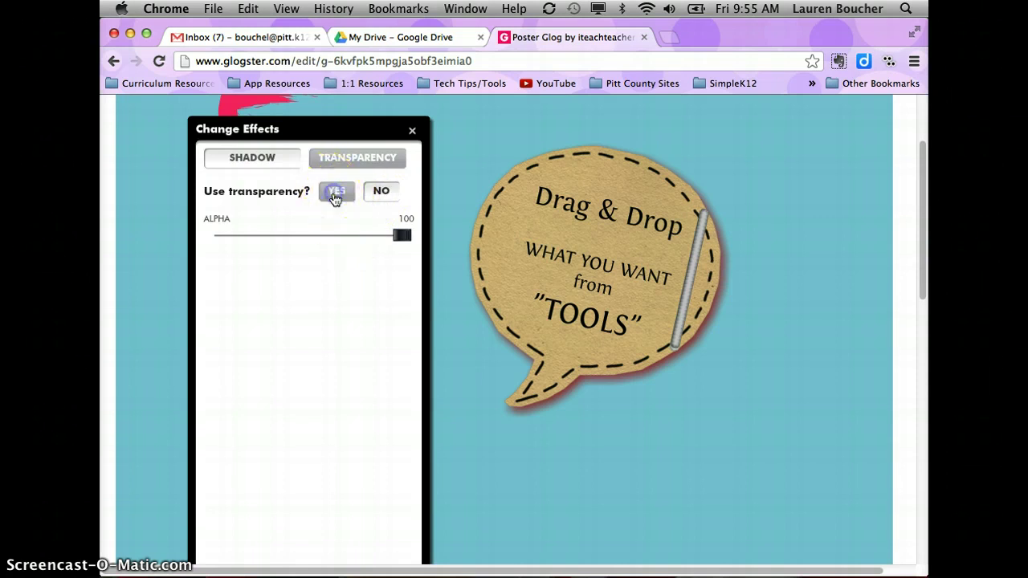
mouse_move(401, 235)
mouse_down()
mouse_move(309, 236)
mouse_move(395, 244)
mouse_move(286, 233)
mouse_move(400, 249)
mouse_up()
click(340, 193)
click(381, 237)
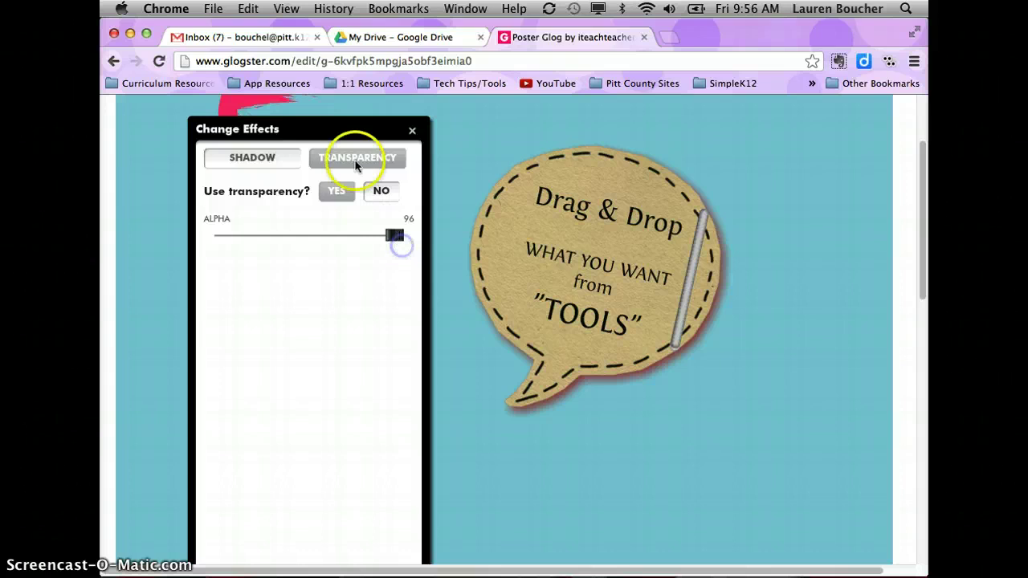
click(413, 132)
click(370, 241)
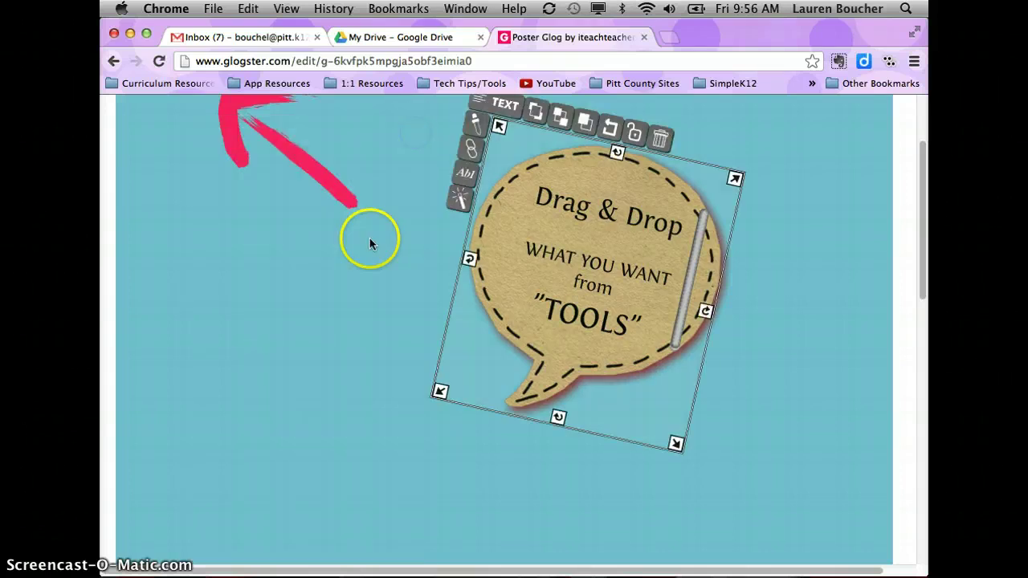
Step: Select all of the speech bubble's text and set its font to Anivers
click(466, 176)
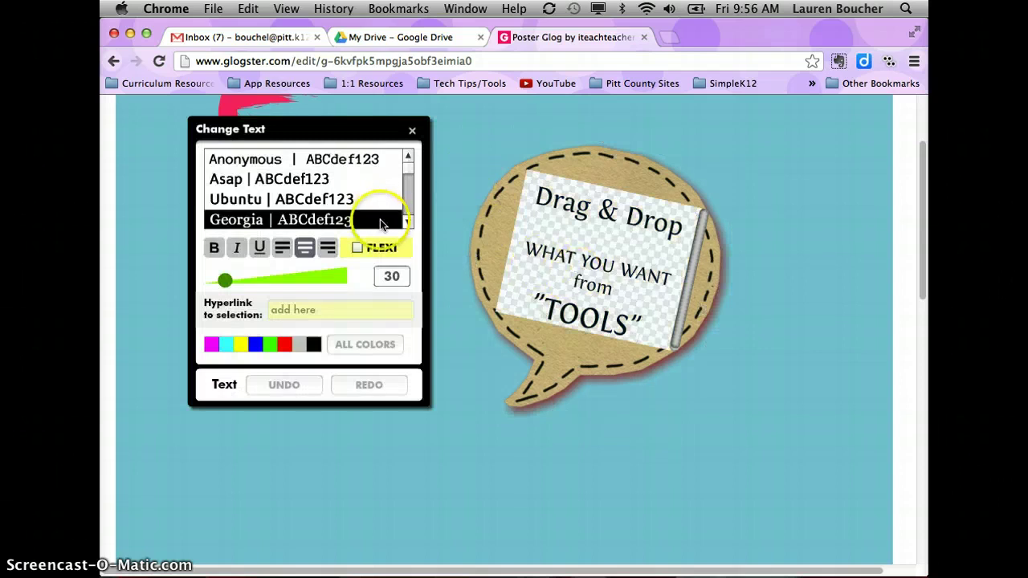
drag(641, 325, 499, 229)
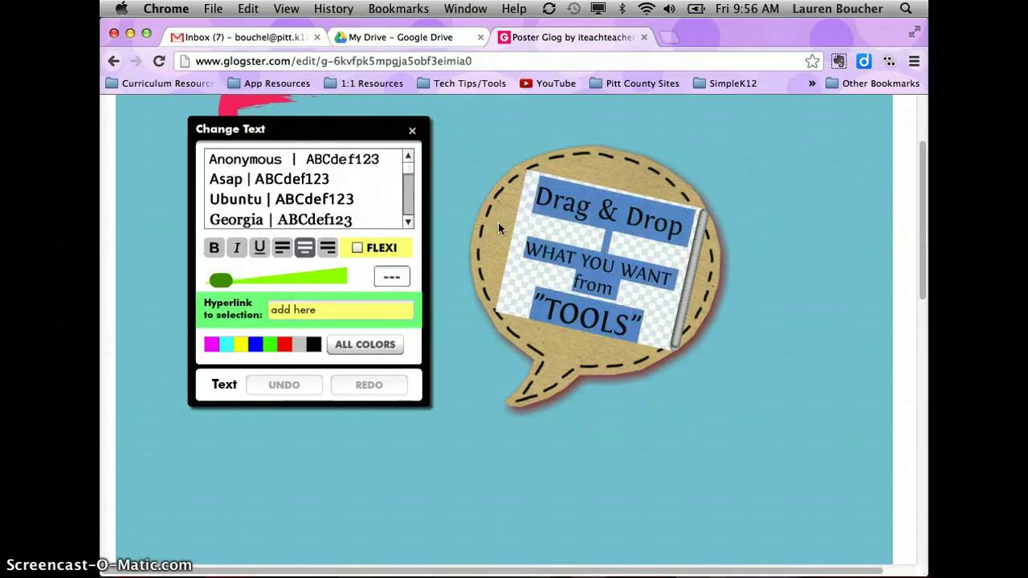
click(256, 222)
click(255, 179)
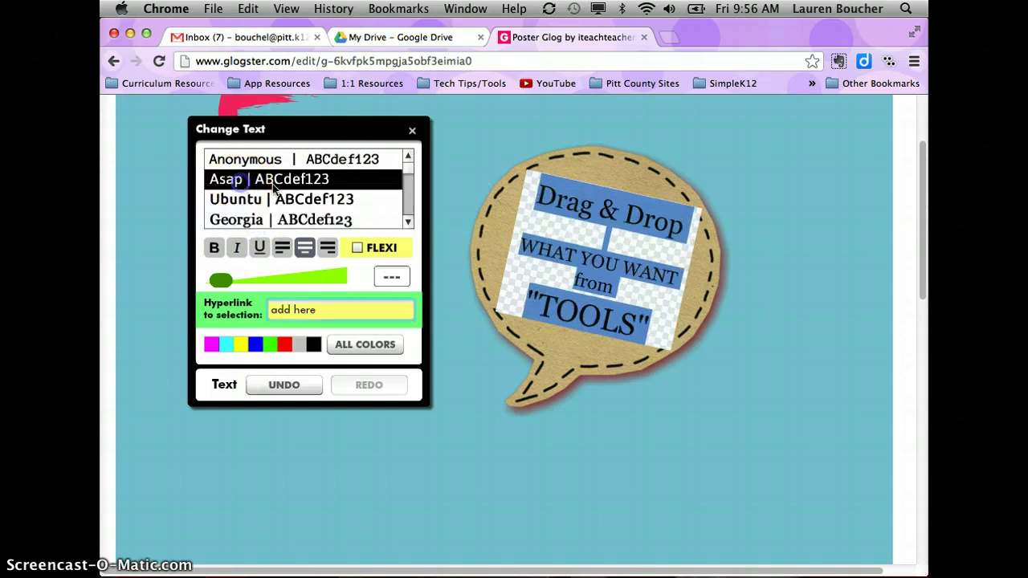
click(408, 224)
click(408, 225)
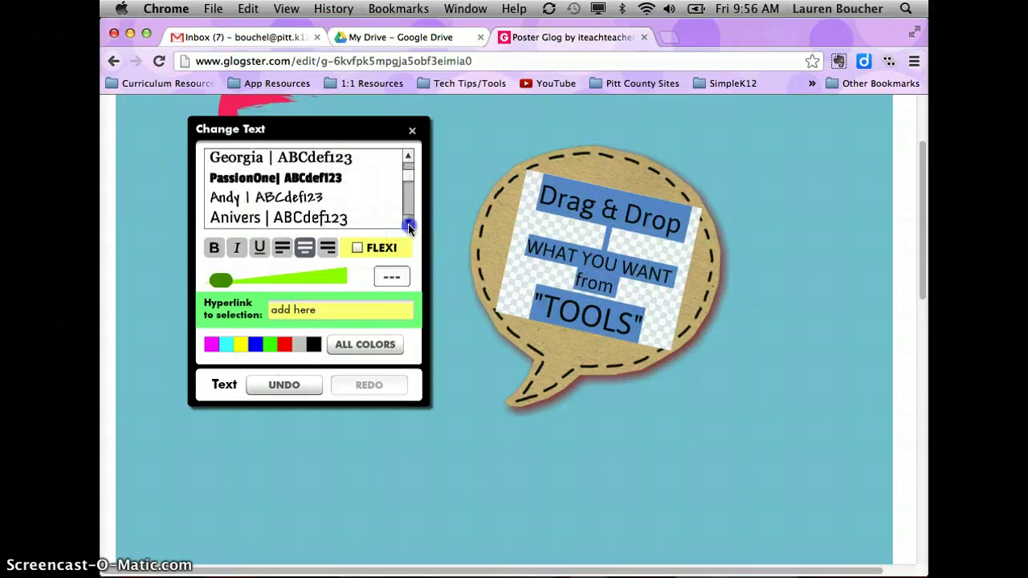
click(309, 199)
click(309, 217)
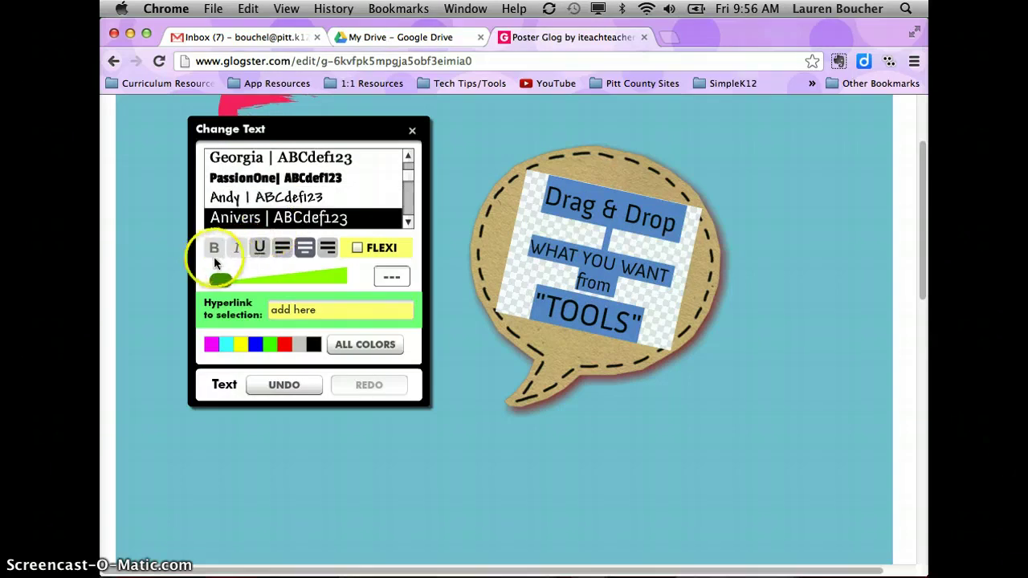
Step: Underline and centre the bubble text, with automatic text sizing turned off
click(259, 248)
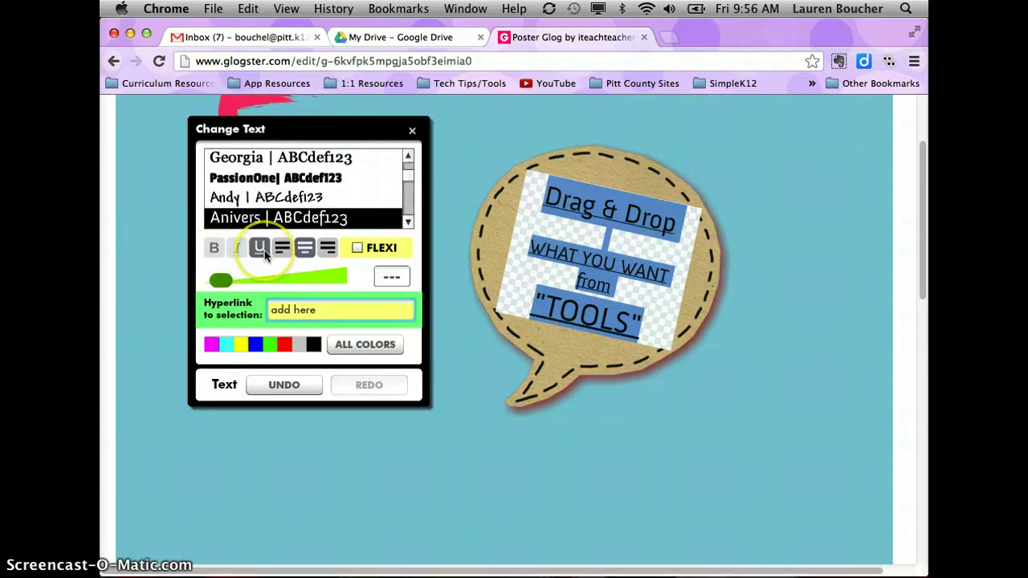
click(282, 255)
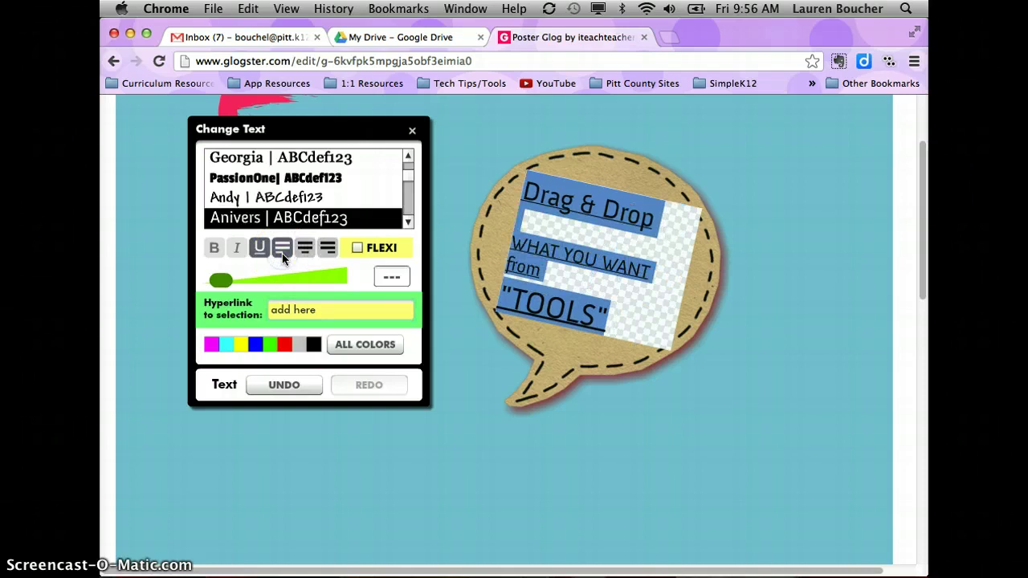
click(316, 252)
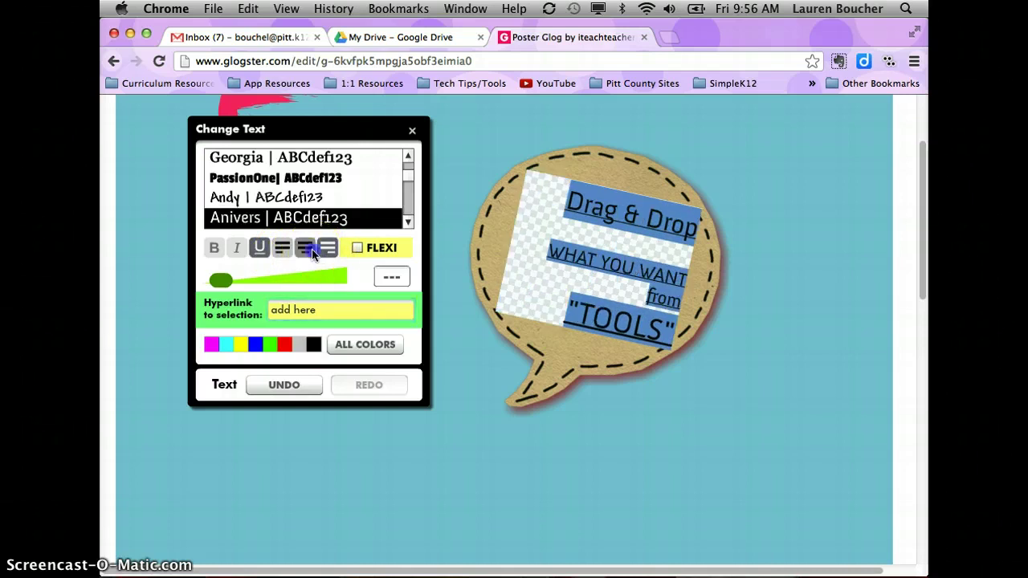
click(324, 254)
click(356, 249)
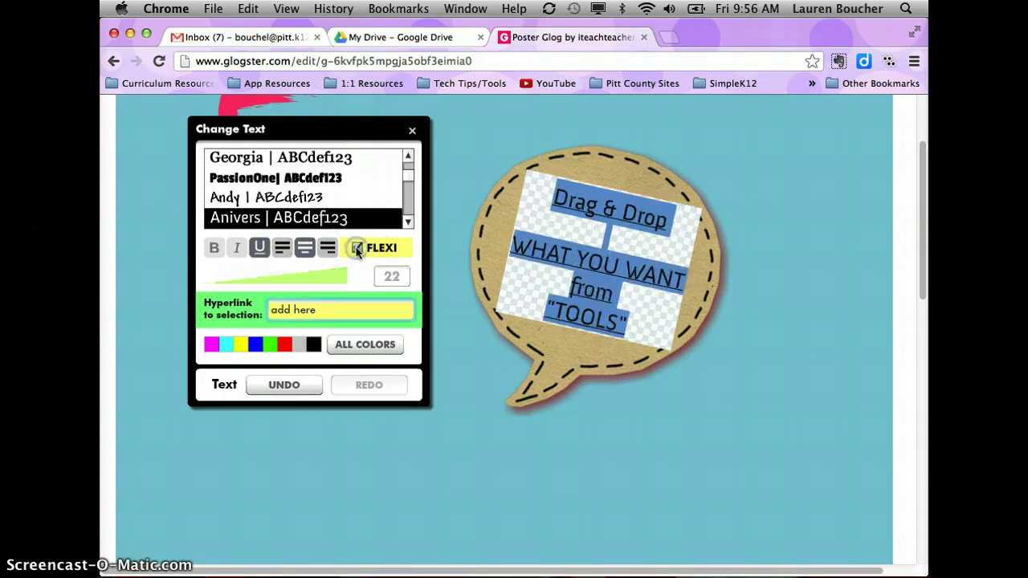
click(357, 250)
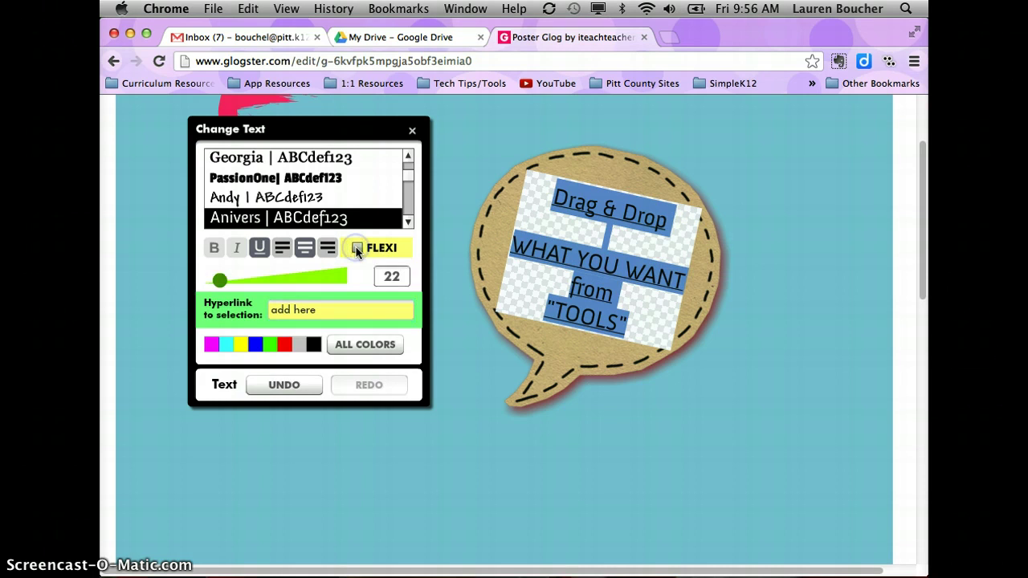
click(271, 279)
mouse_move(220, 280)
mouse_down()
mouse_move(271, 282)
mouse_move(222, 285)
mouse_up()
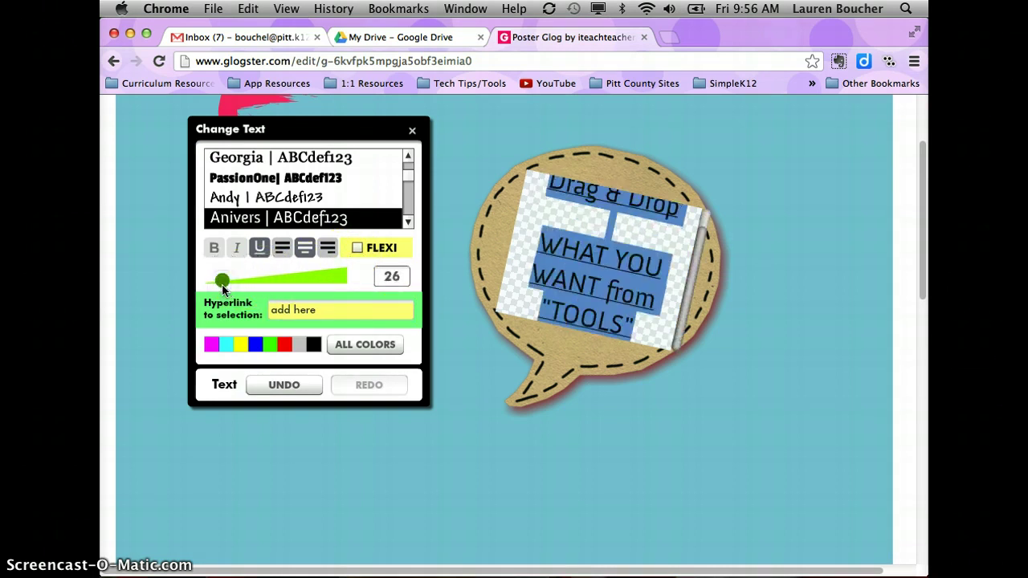
Step: Set the bubble text size to 23 and colour it bright blue
click(390, 273)
text(23)
key(Tab)
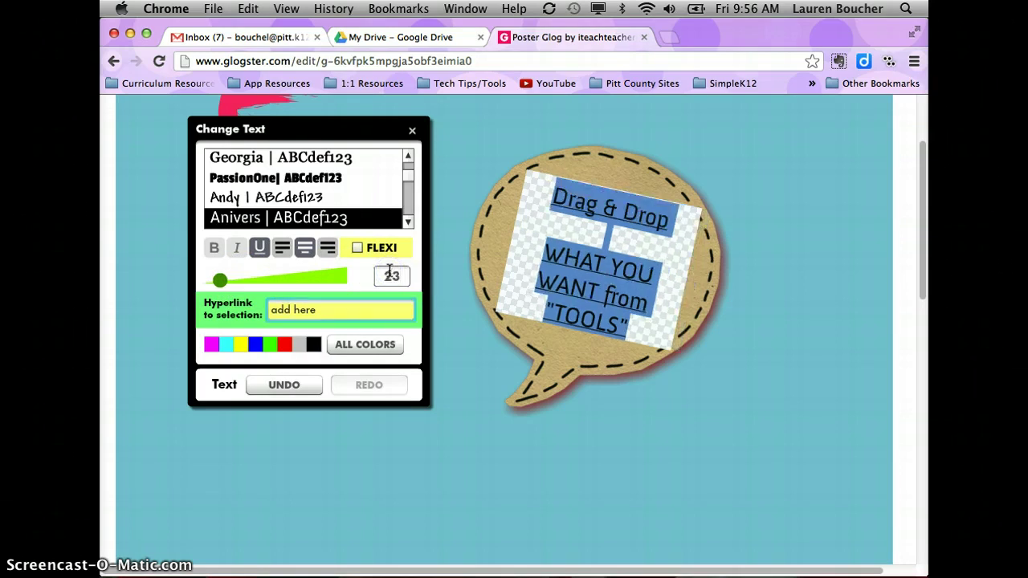
click(445, 263)
click(535, 286)
click(604, 170)
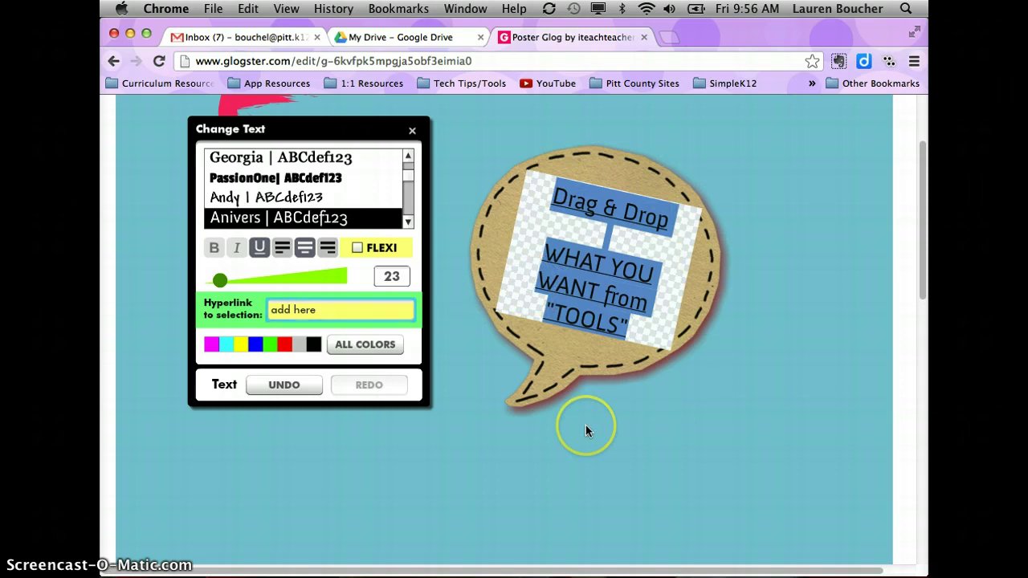
click(254, 345)
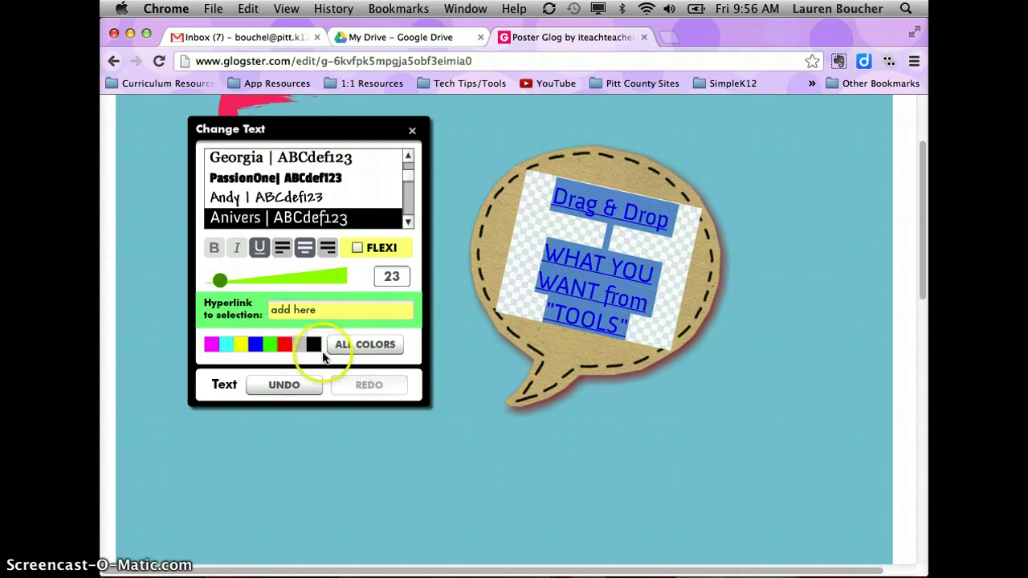
Step: Recolour the bubble text to a dark purple using the full colour wheel
click(345, 345)
click(290, 249)
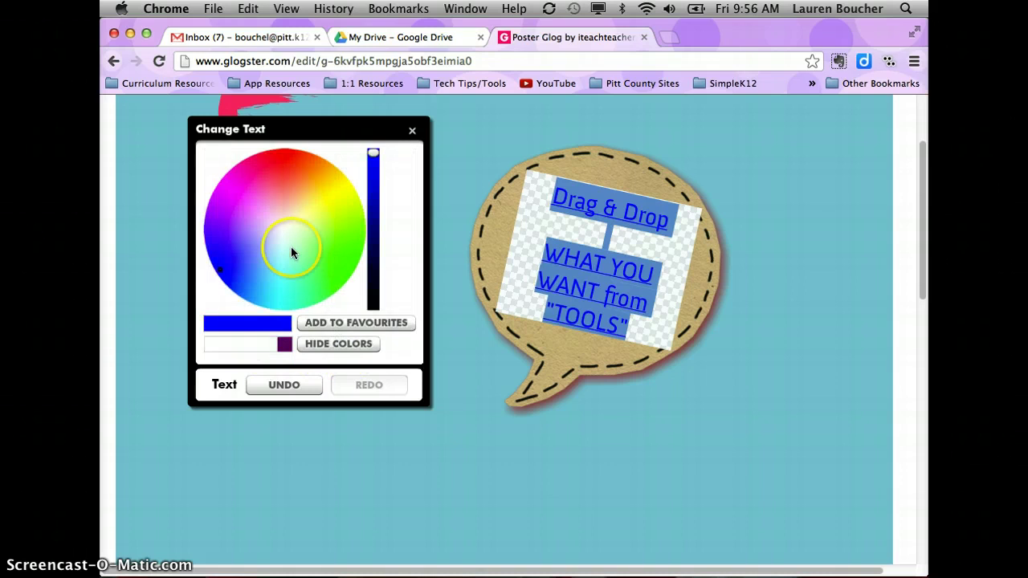
click(231, 214)
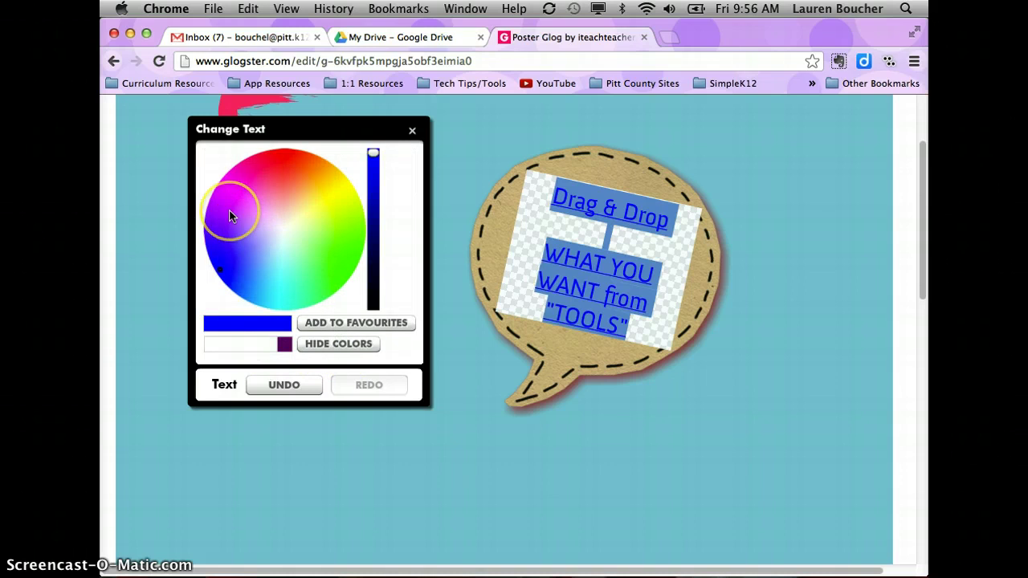
click(229, 210)
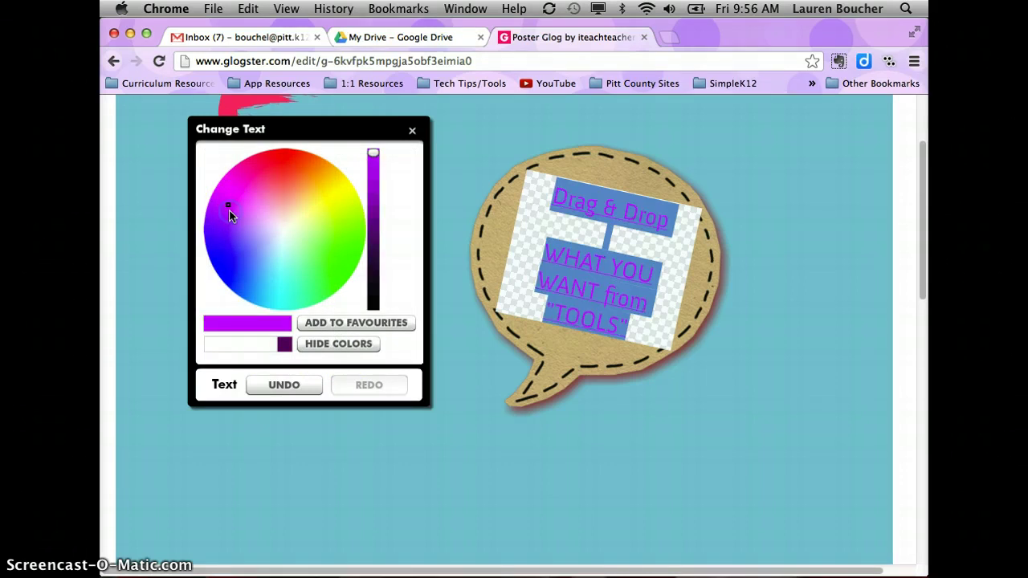
click(374, 226)
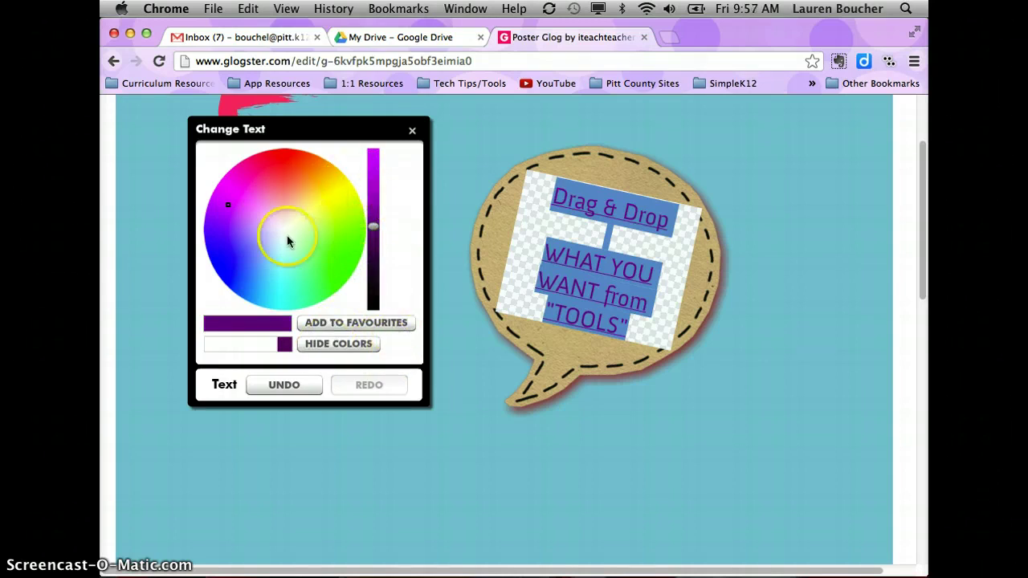
click(289, 385)
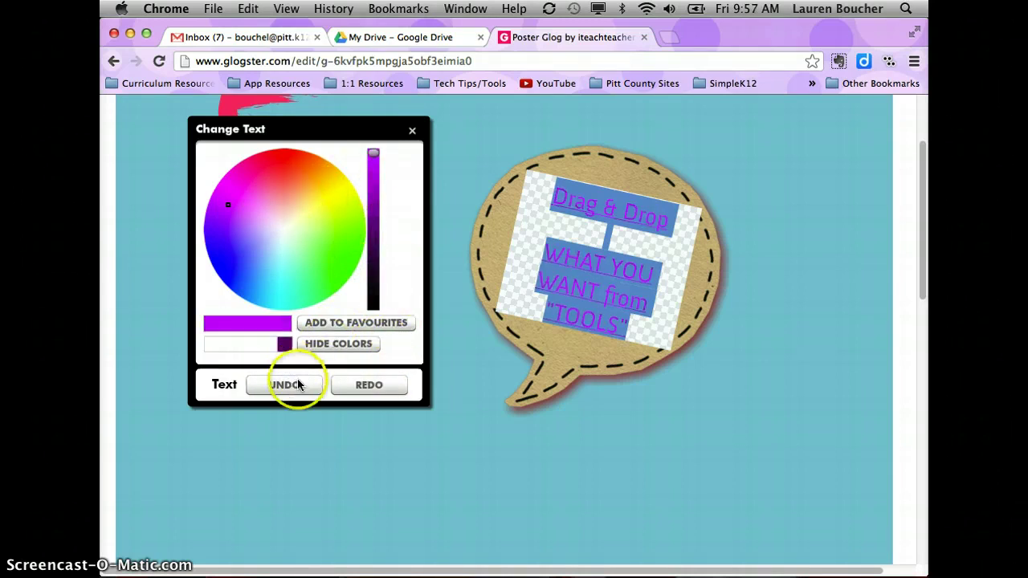
click(369, 384)
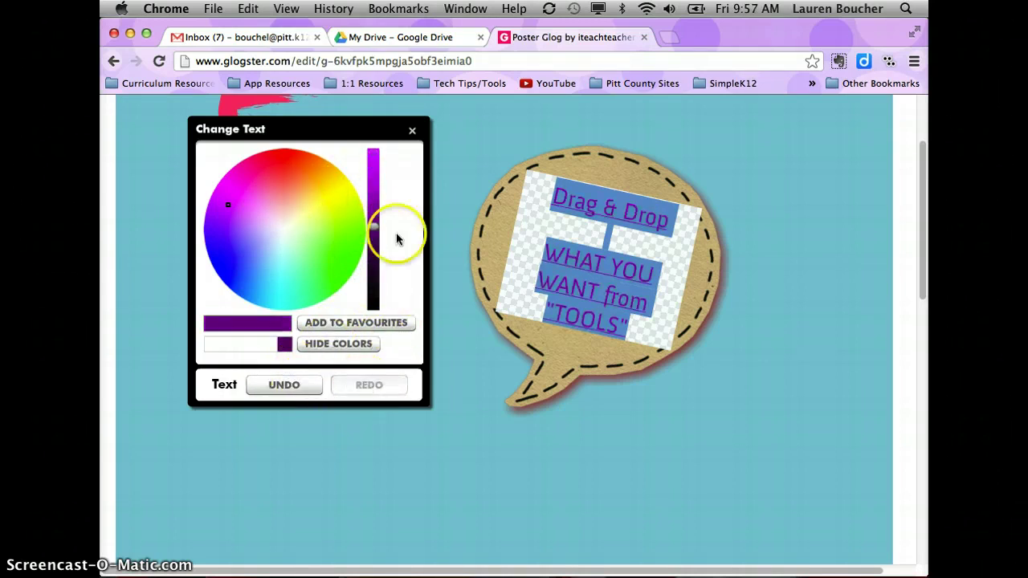
click(412, 131)
click(464, 169)
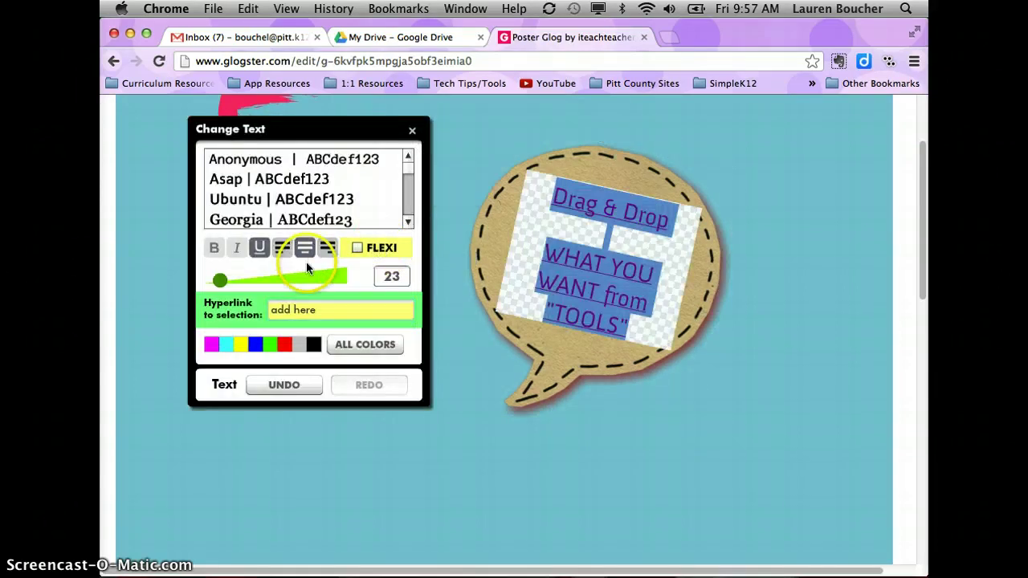
Step: Try out the bubble text's link field, then close the text formatting panel
click(315, 305)
click(329, 309)
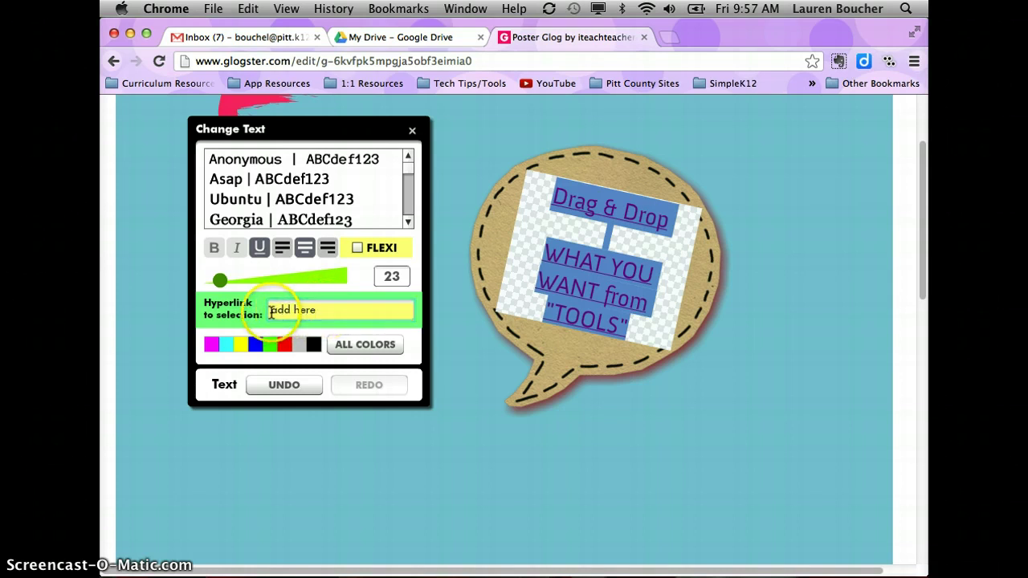
click(317, 313)
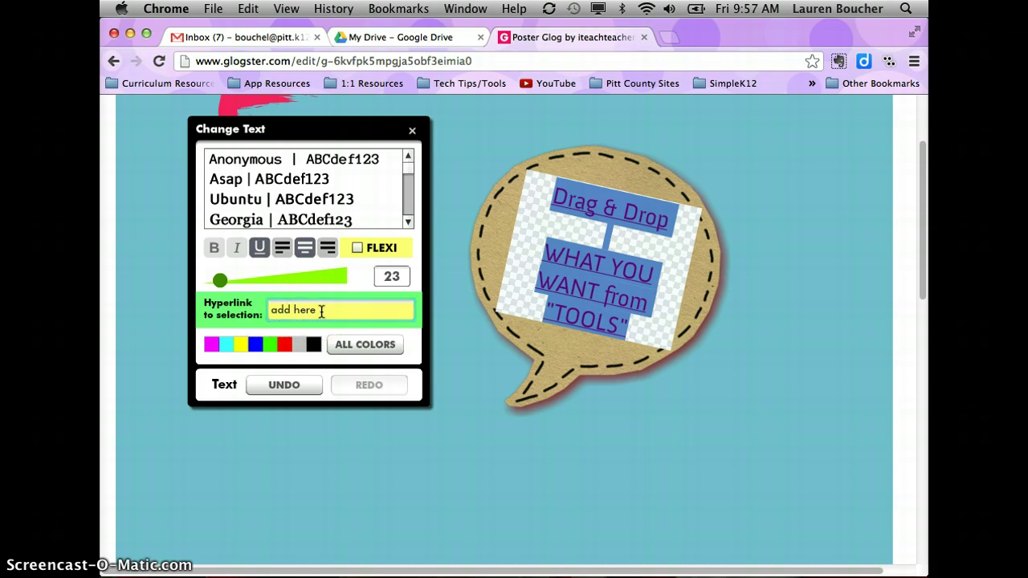
click(275, 314)
click(319, 310)
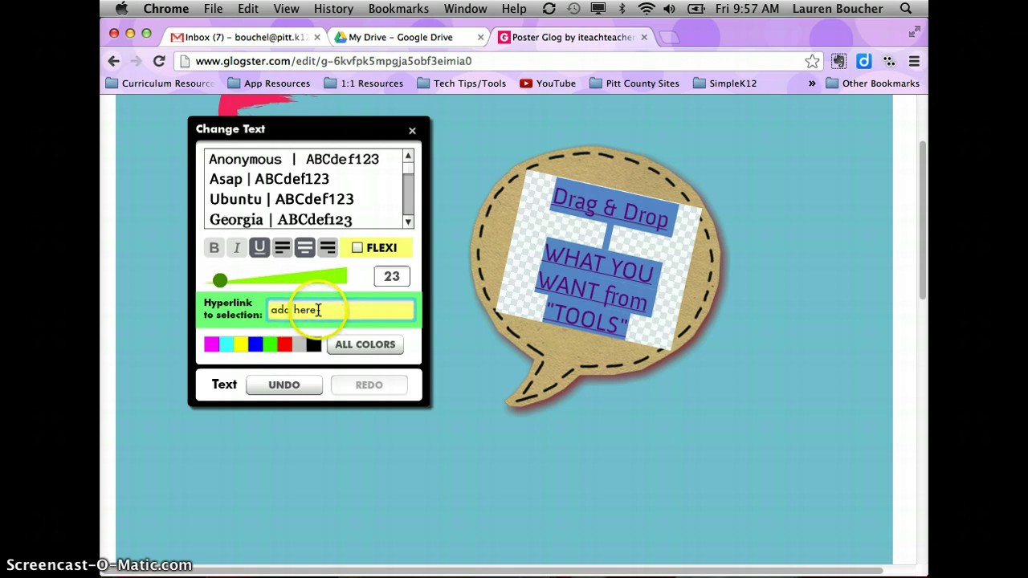
click(413, 131)
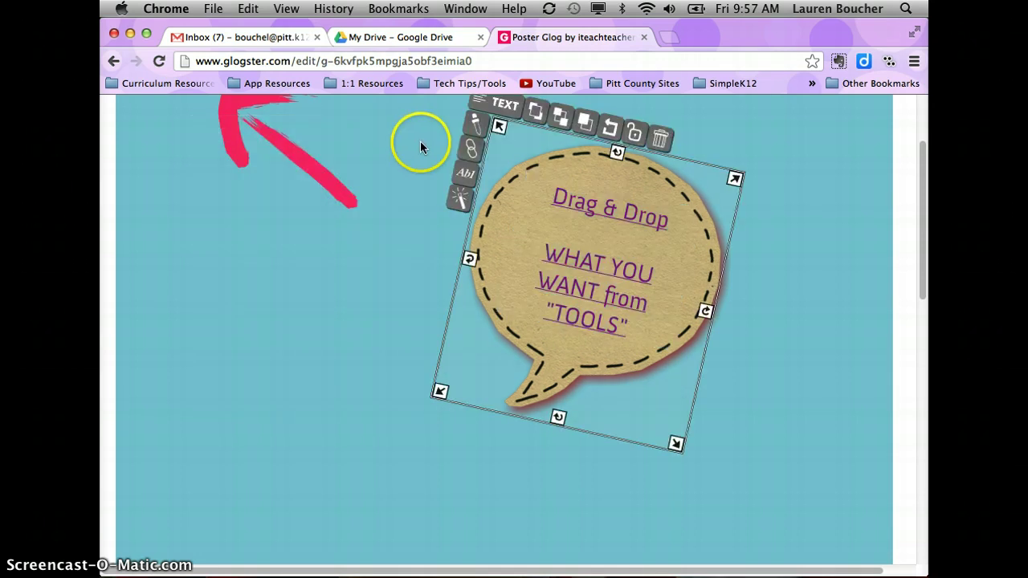
click(466, 153)
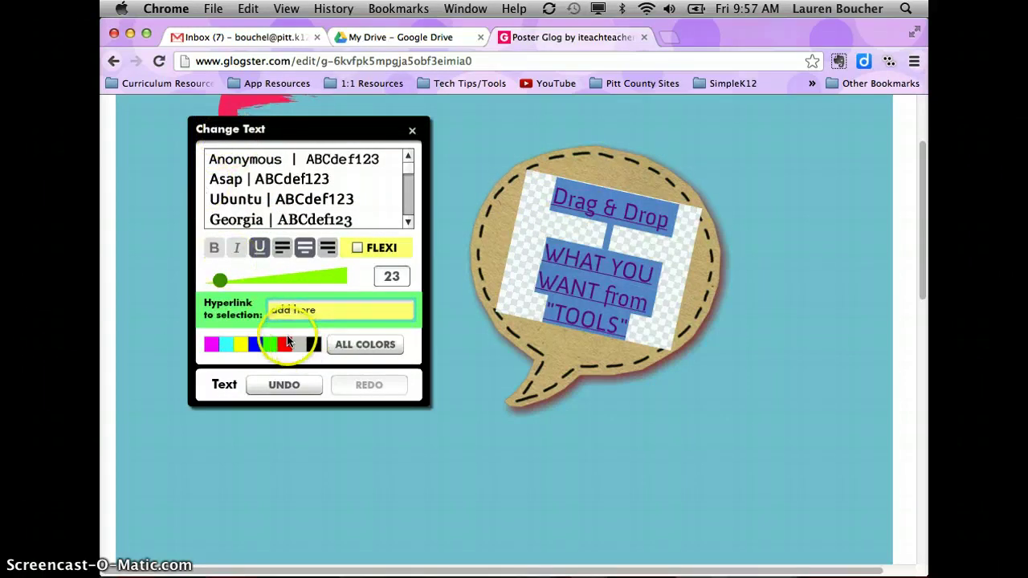
click(327, 308)
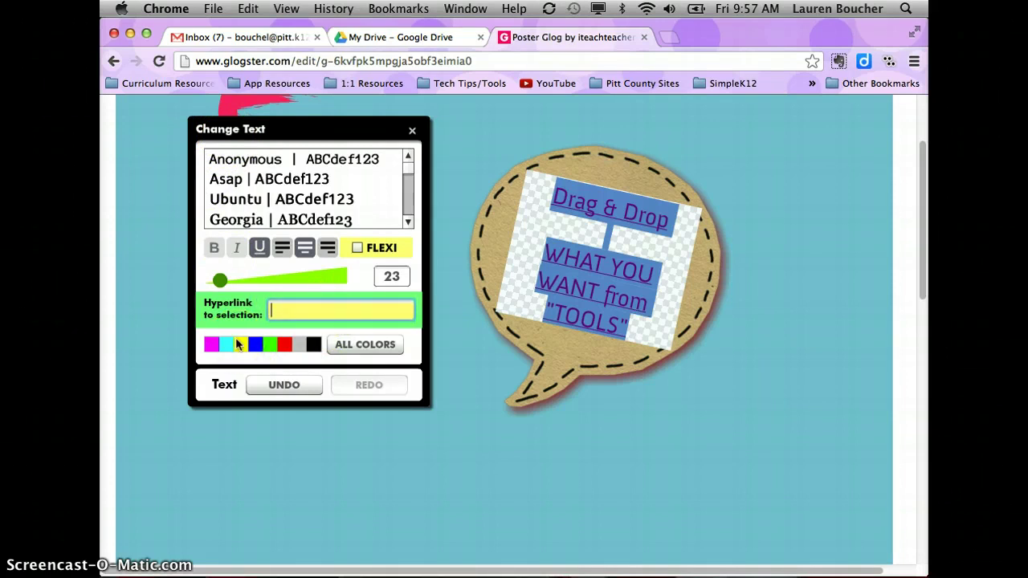
text(www.edmodo.com)
key(Return)
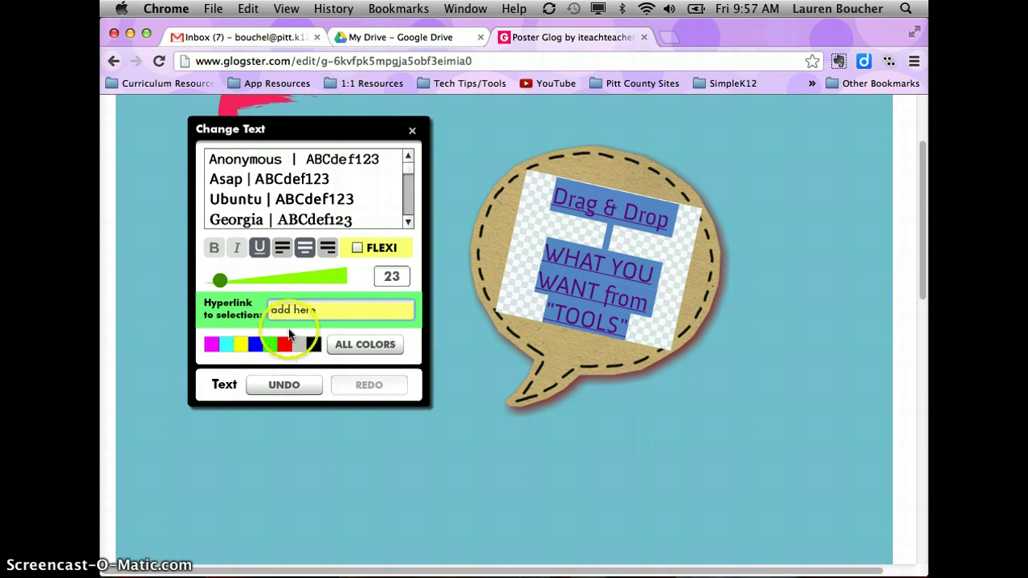
click(320, 309)
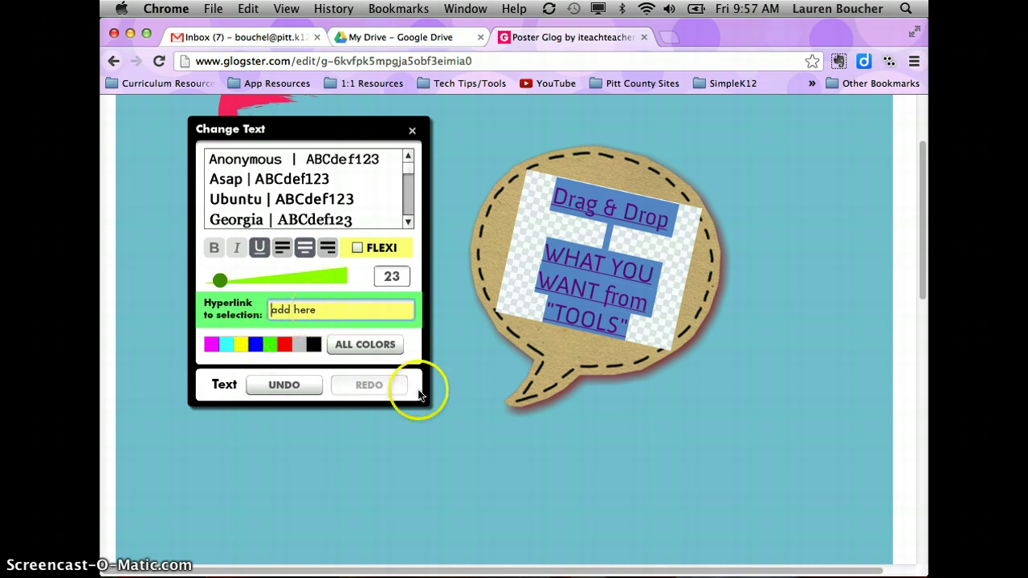
drag(323, 307, 221, 287)
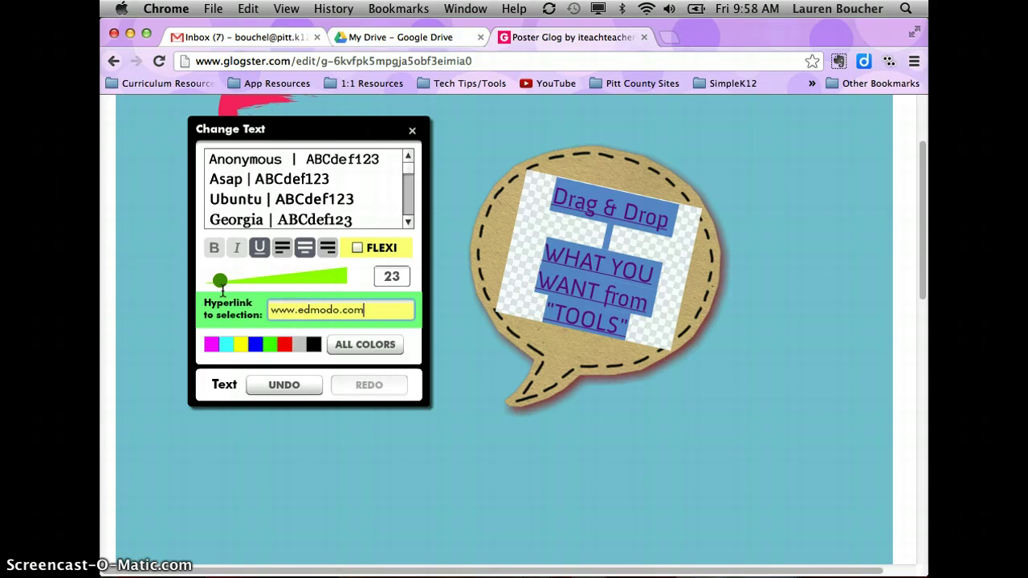
click(412, 130)
click(553, 353)
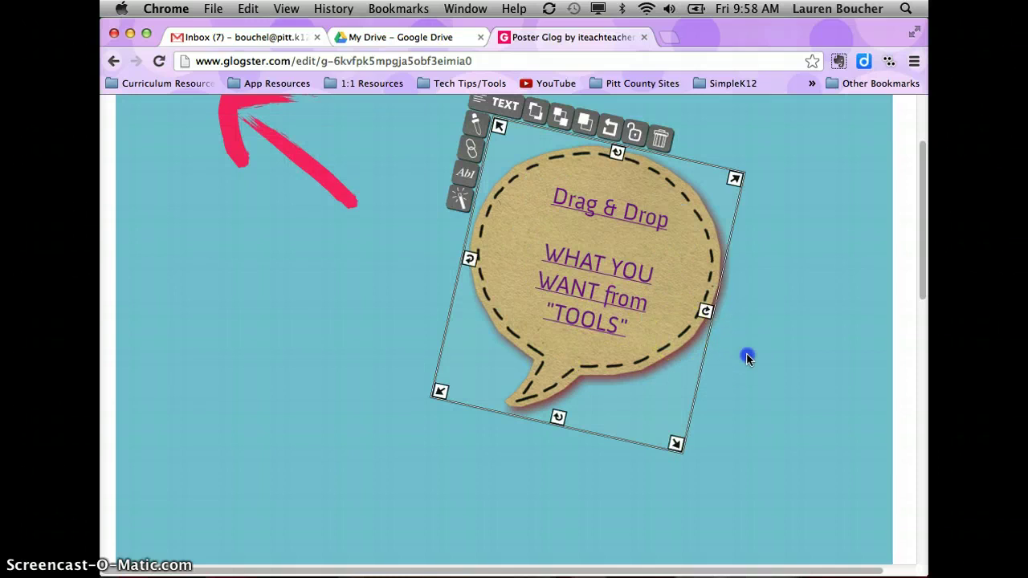
Step: Recolour the speech bubble fill from tan to full-brightness light blue
click(638, 314)
click(783, 362)
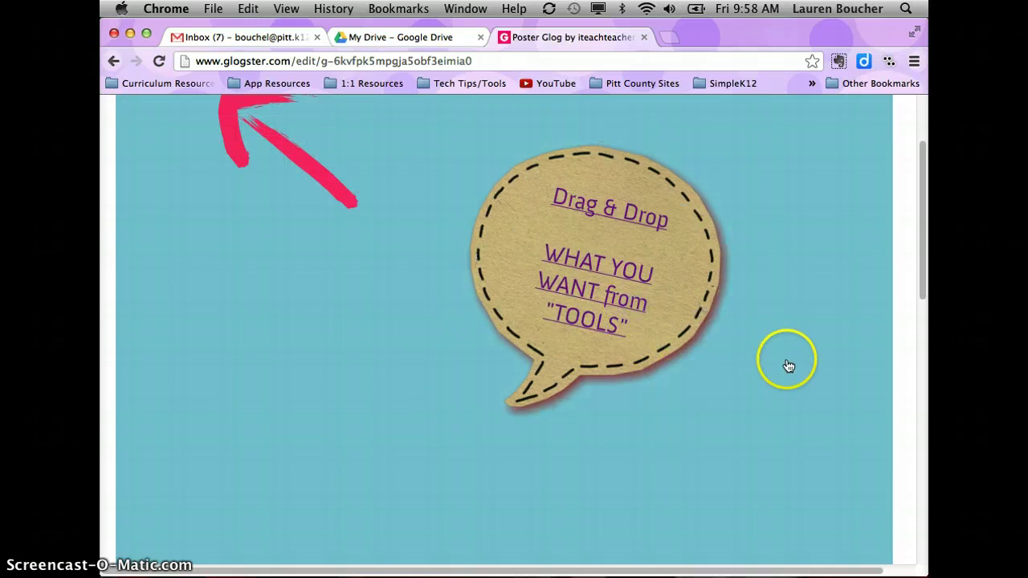
click(565, 202)
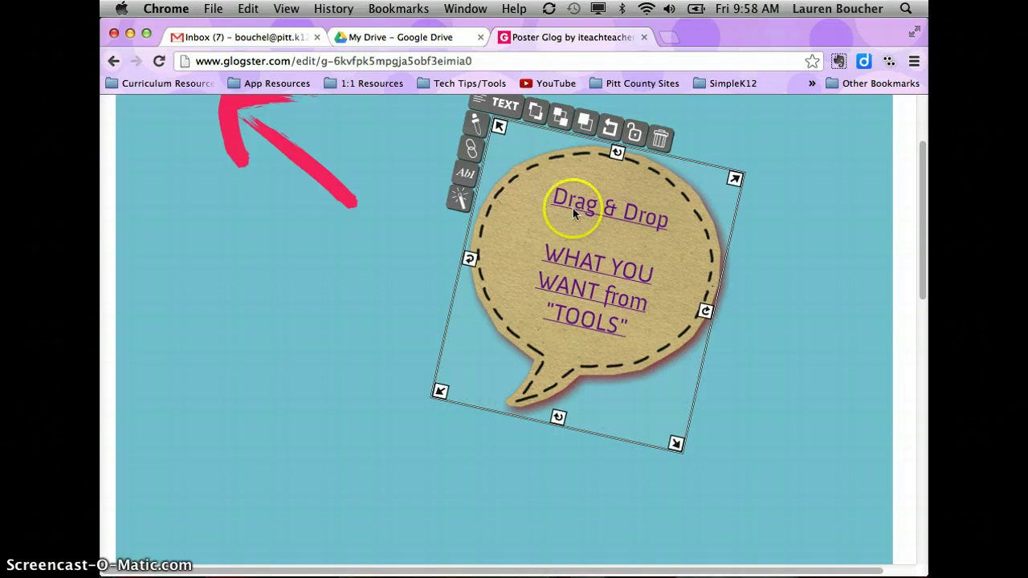
click(482, 134)
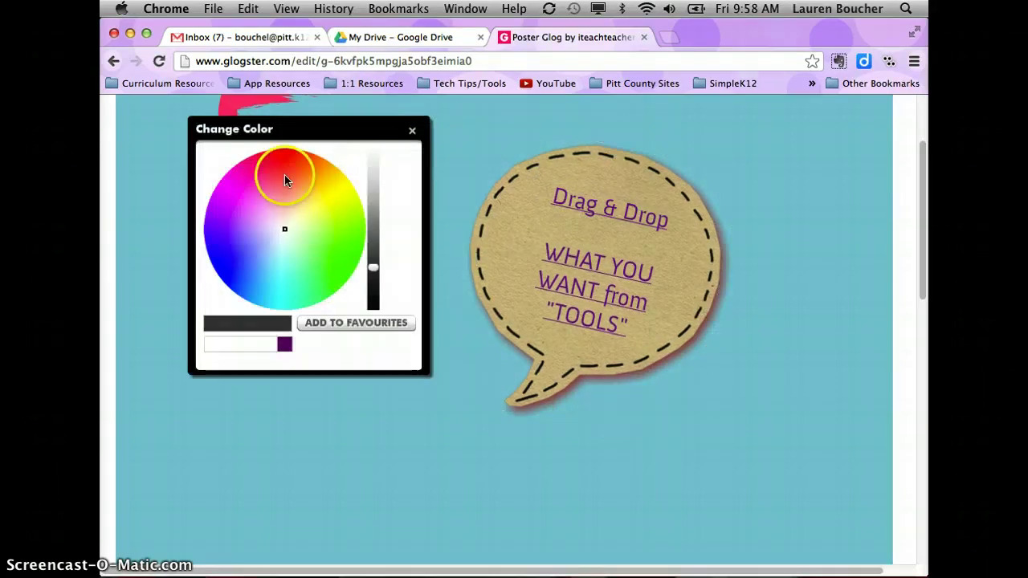
click(280, 171)
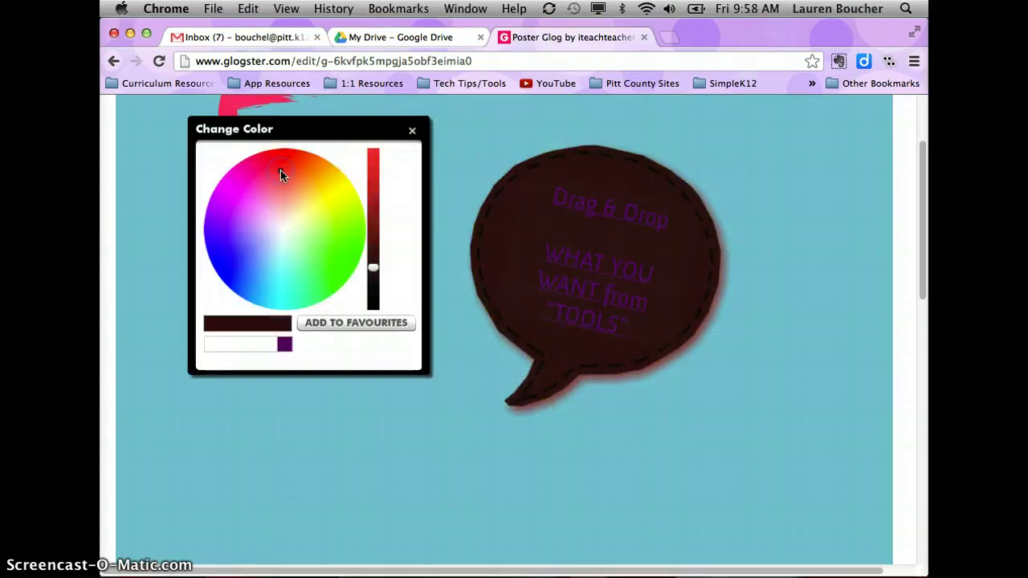
click(372, 183)
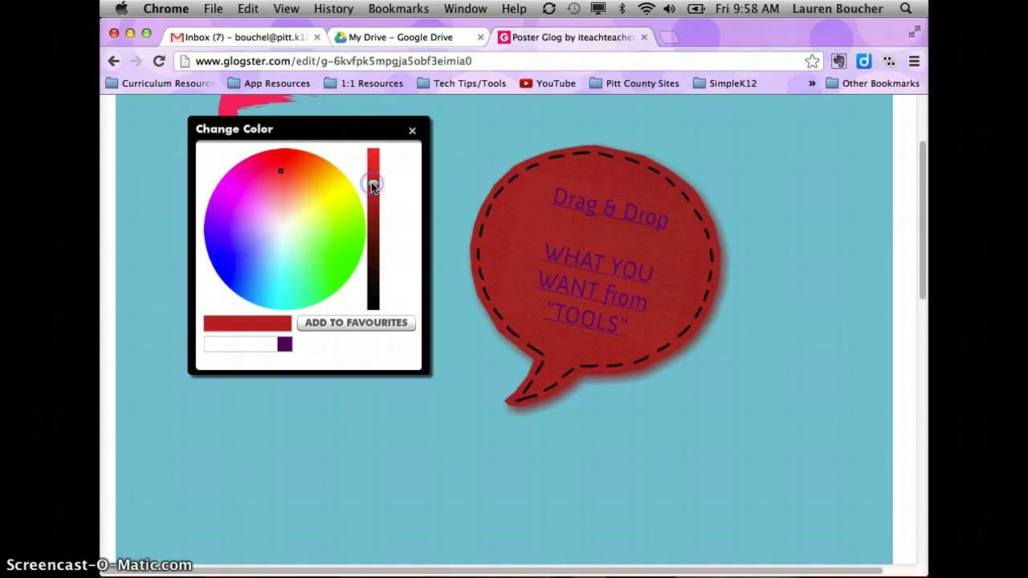
click(259, 291)
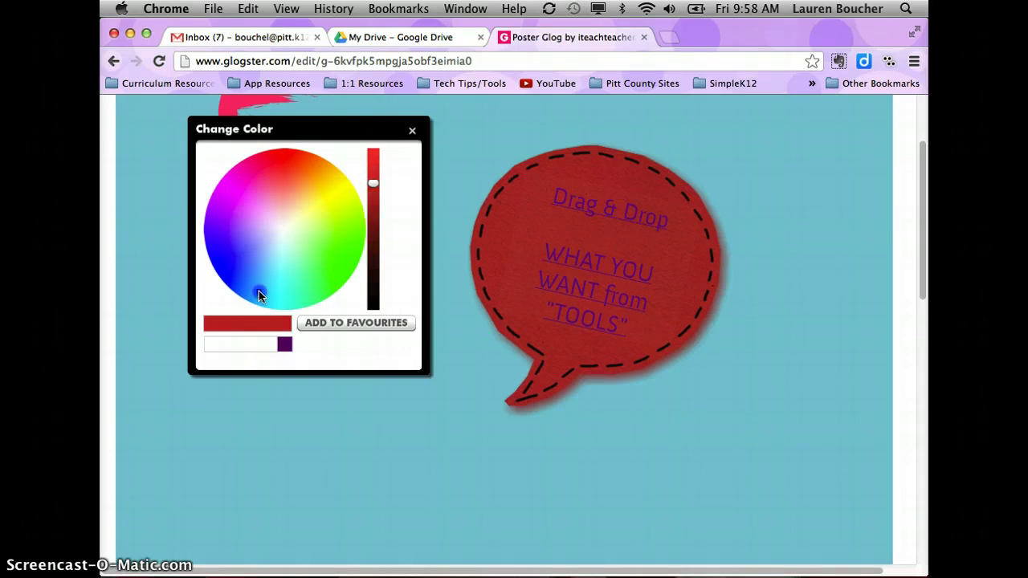
click(372, 205)
drag(373, 206, 374, 161)
click(387, 181)
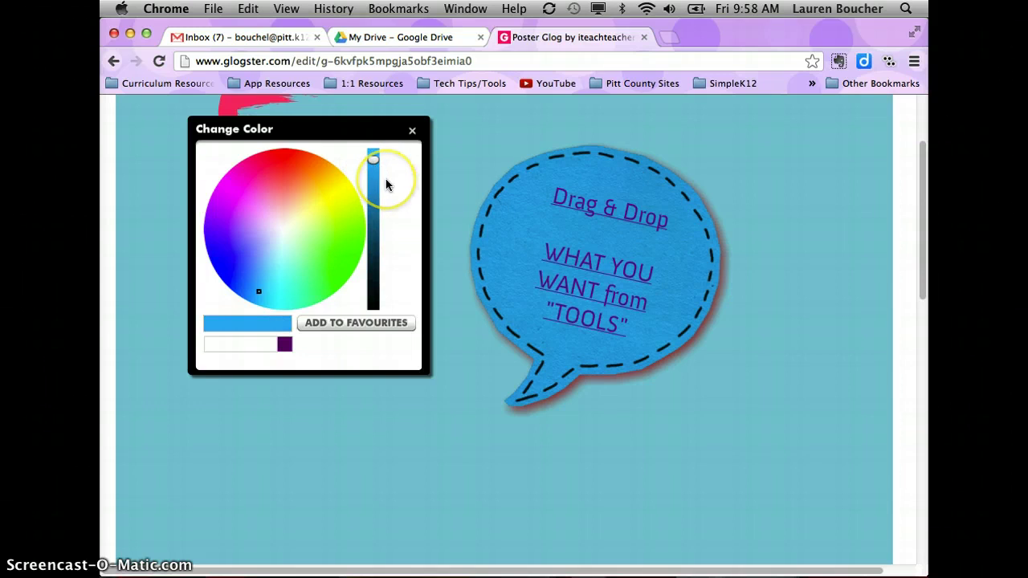
click(390, 194)
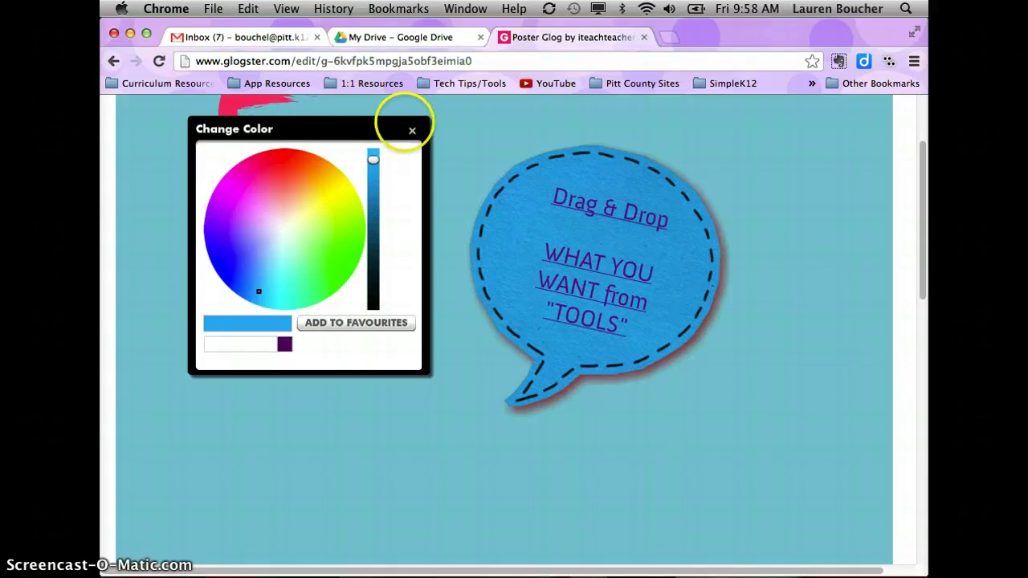
click(413, 130)
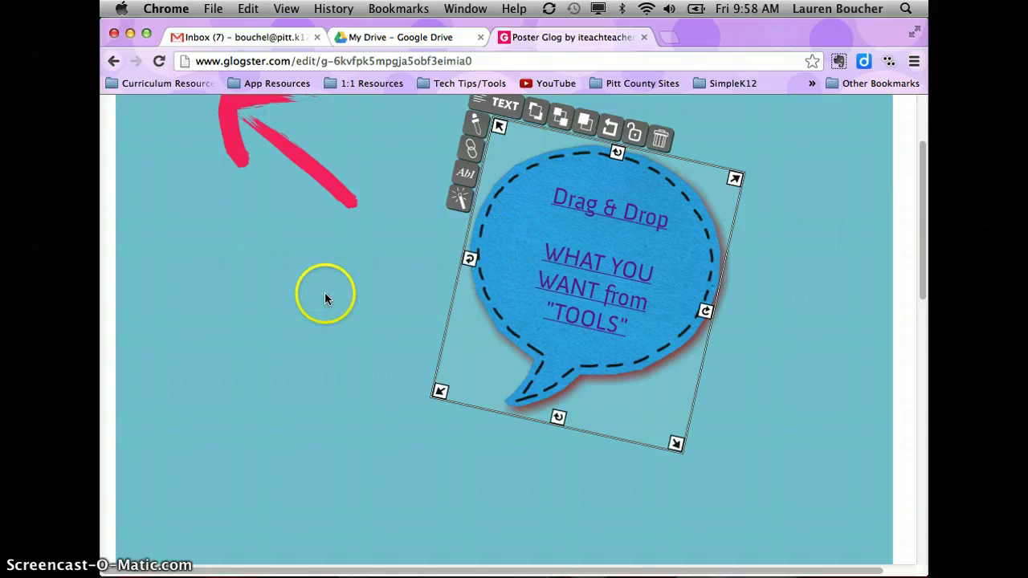
Step: Drag the blue speech bubble up and left, just right of the pink arrow's tail
click(547, 356)
drag(548, 356, 521, 379)
click(520, 144)
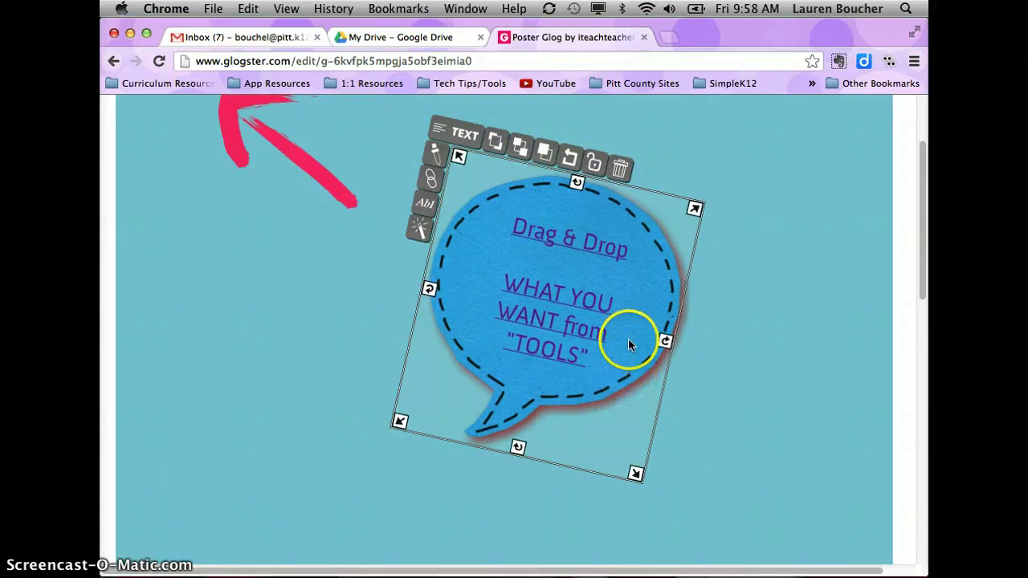
drag(627, 344, 591, 331)
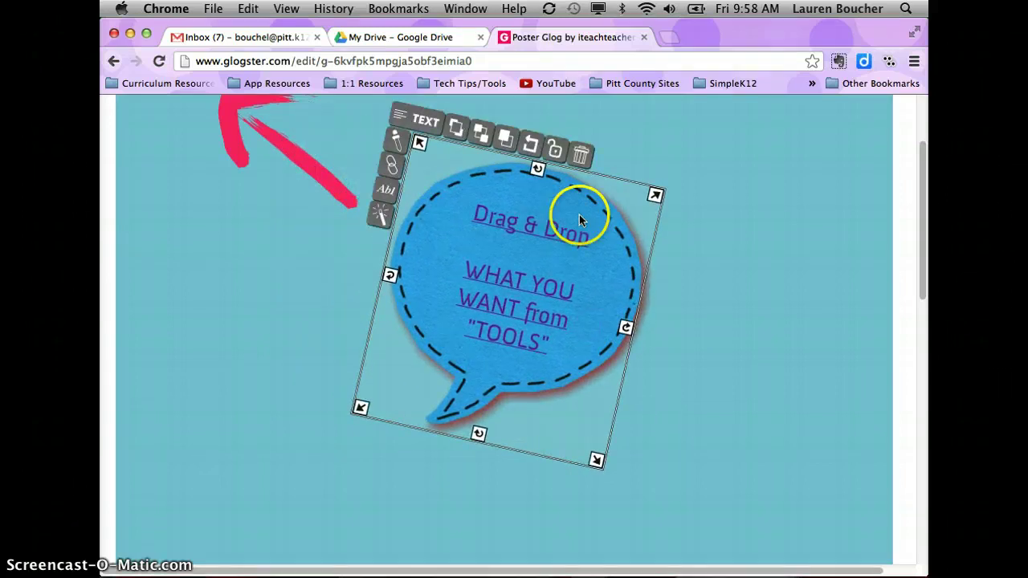
Step: Duplicate the speech bubble, delete the copy, and reset the original to its upright tan cardboard look
click(501, 144)
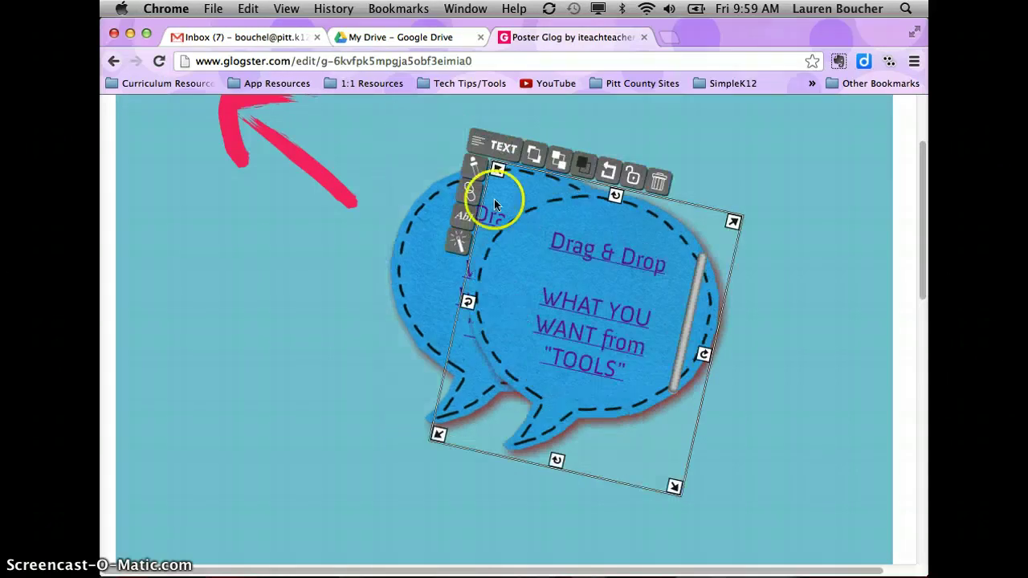
drag(501, 309, 588, 324)
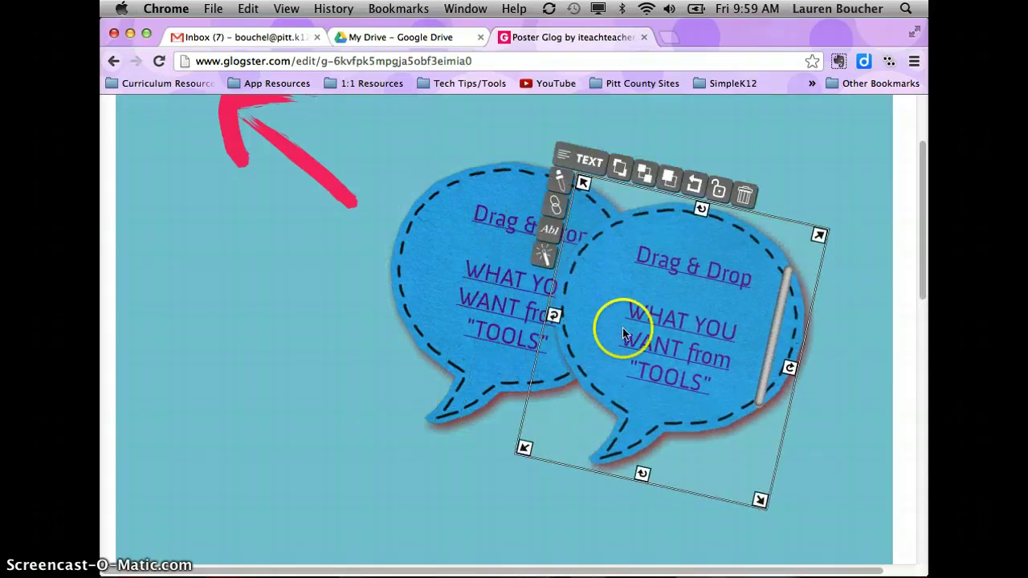
click(756, 207)
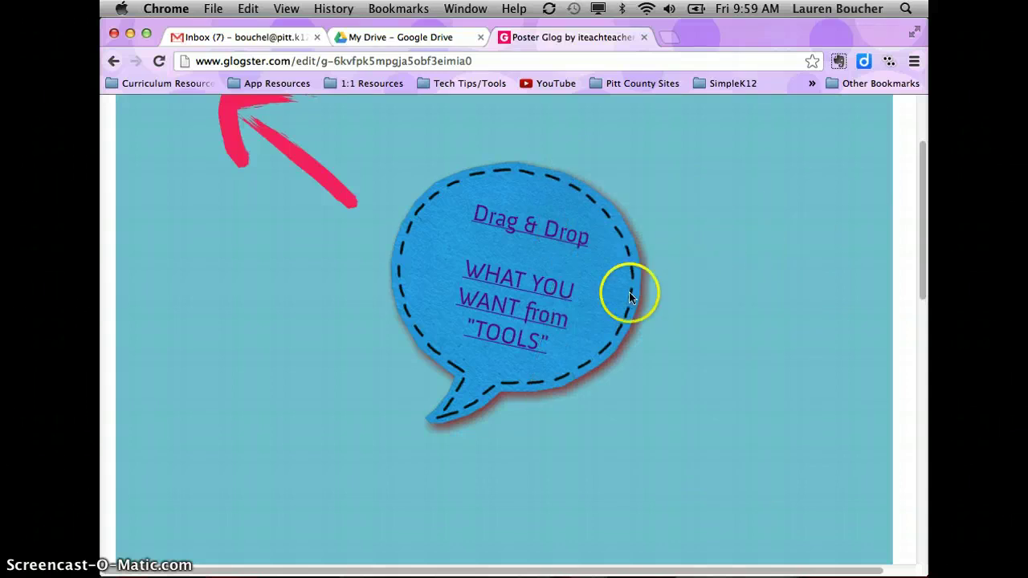
click(605, 291)
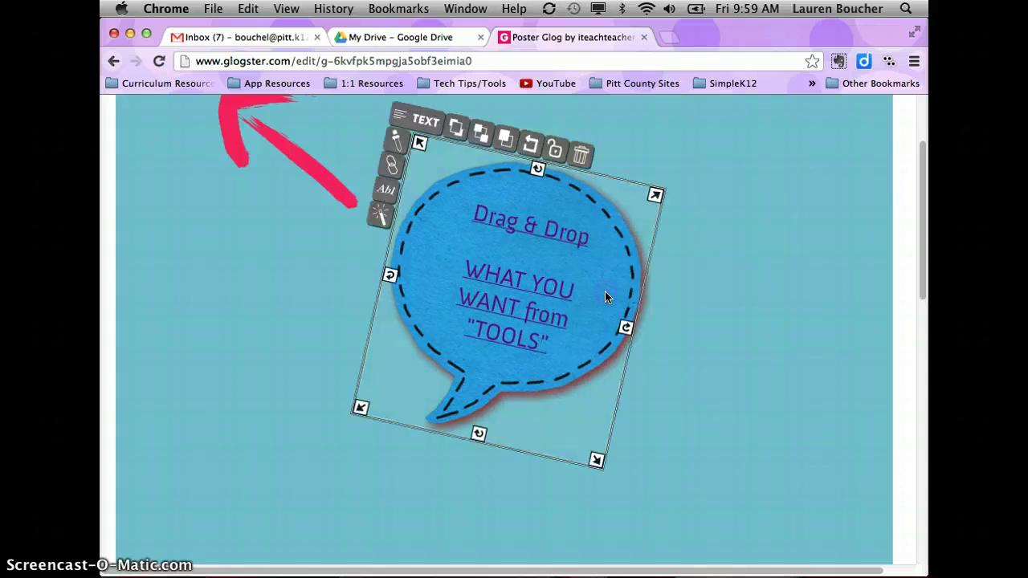
click(530, 145)
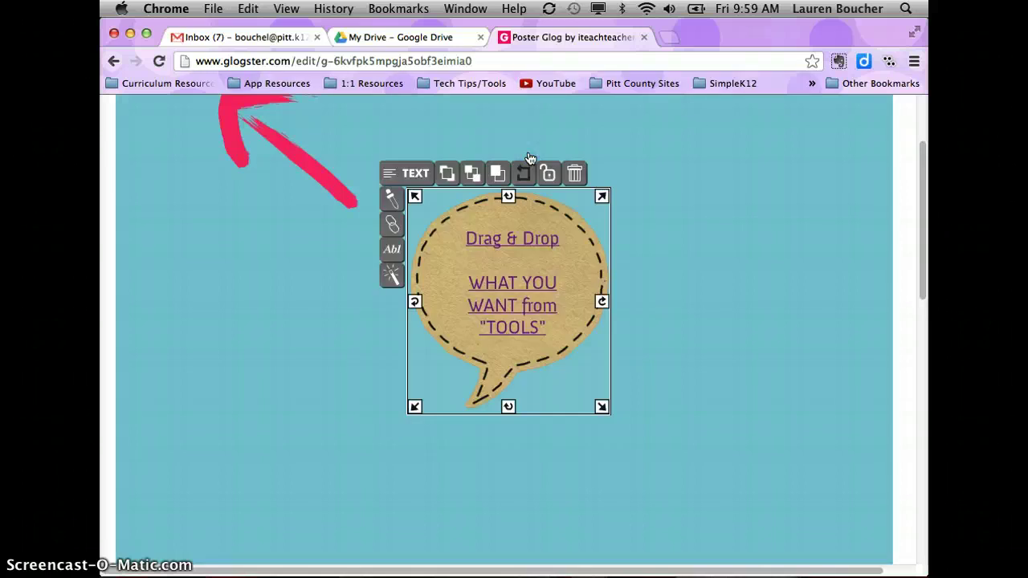
Step: Undo four times and redo once so the bubble is blue, tilted and red-shadowed again
click(521, 170)
click(509, 199)
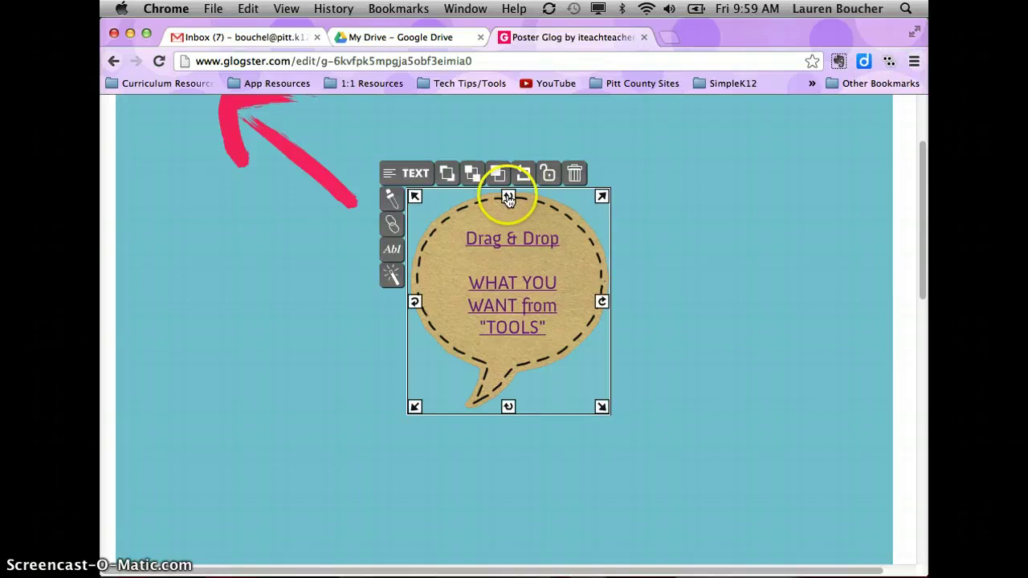
click(796, 264)
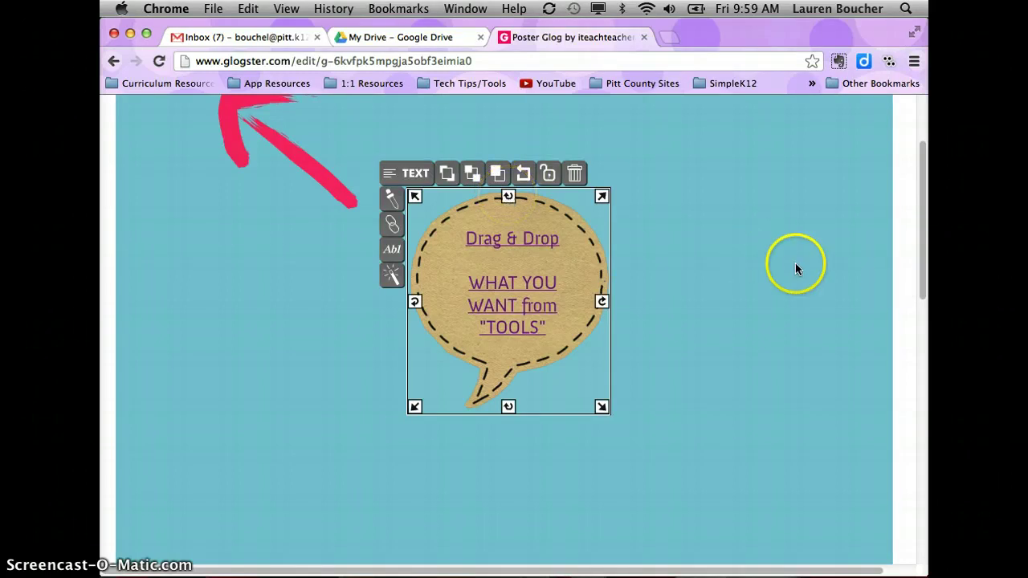
scroll(795, 264, up, 3)
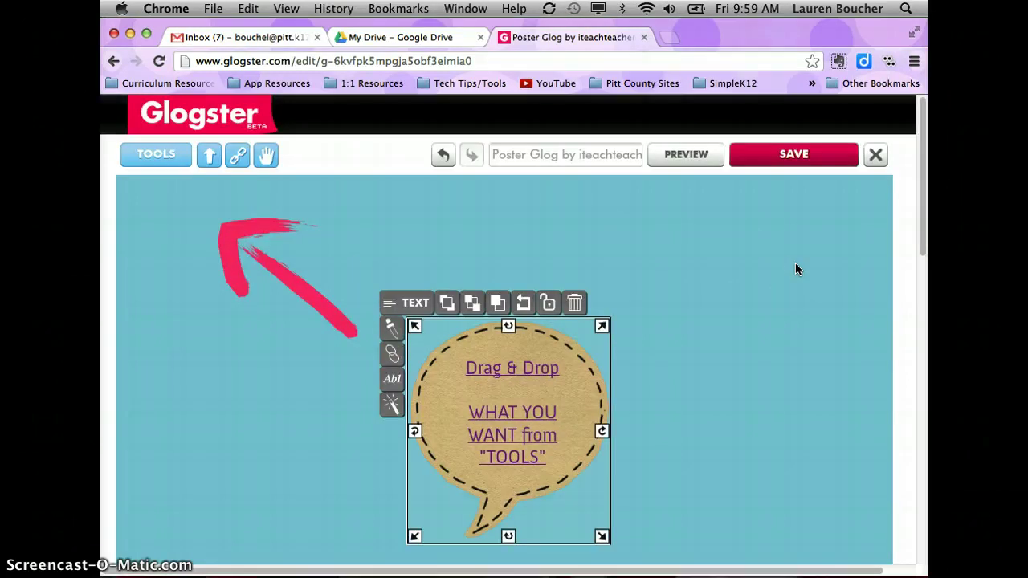
scroll(796, 265, down, 1)
click(441, 148)
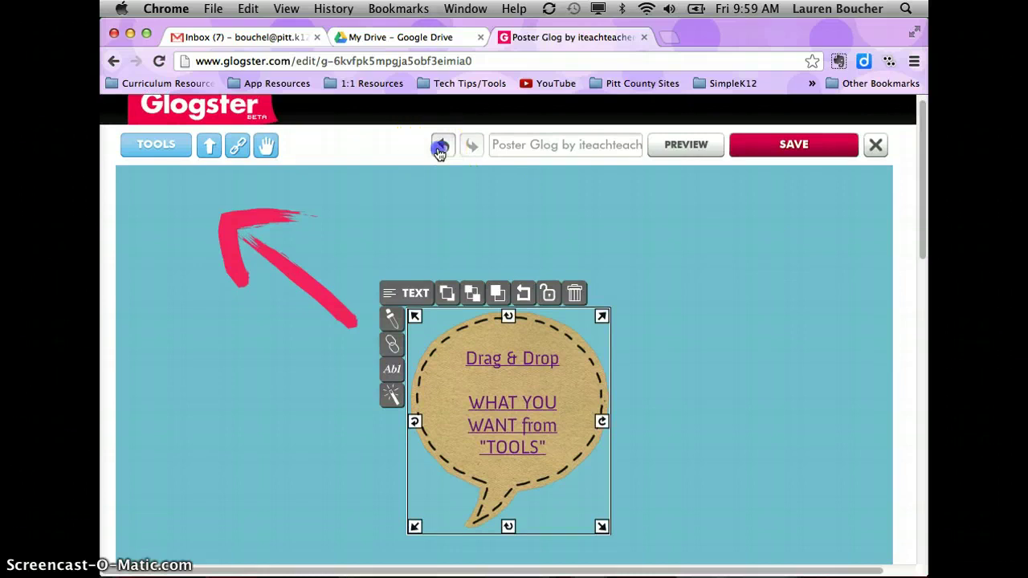
click(441, 147)
click(441, 147)
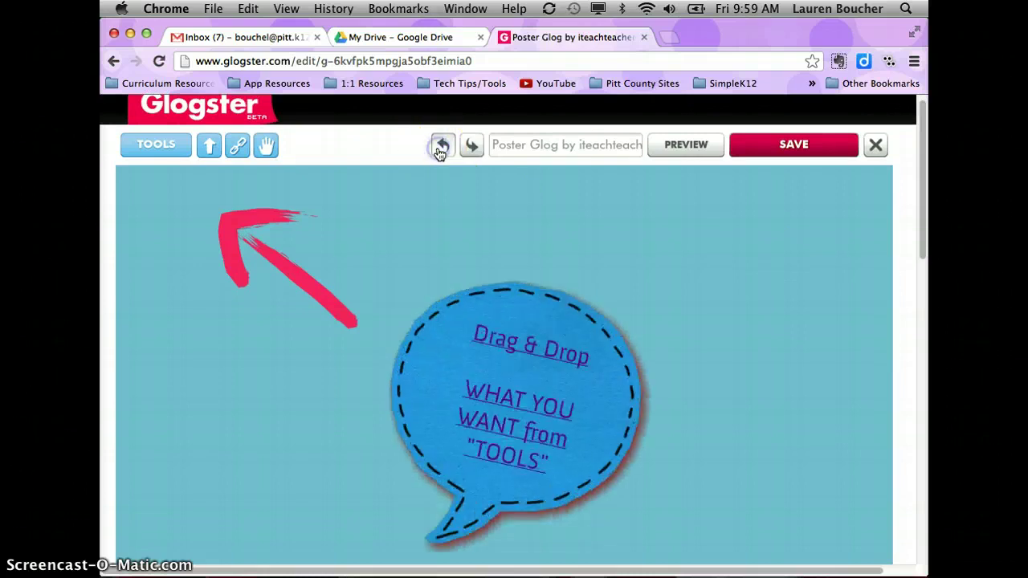
click(441, 148)
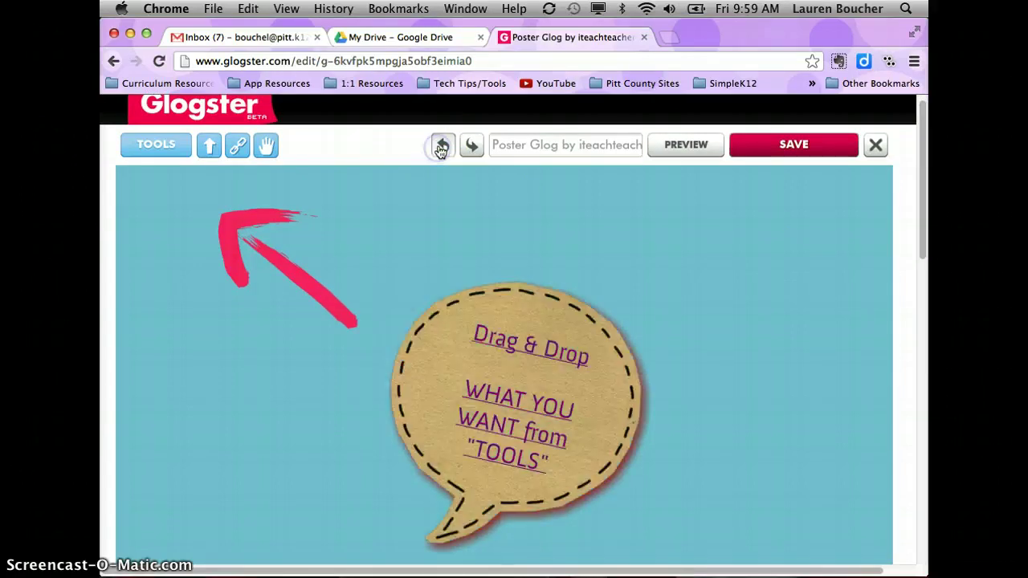
click(465, 148)
click(807, 438)
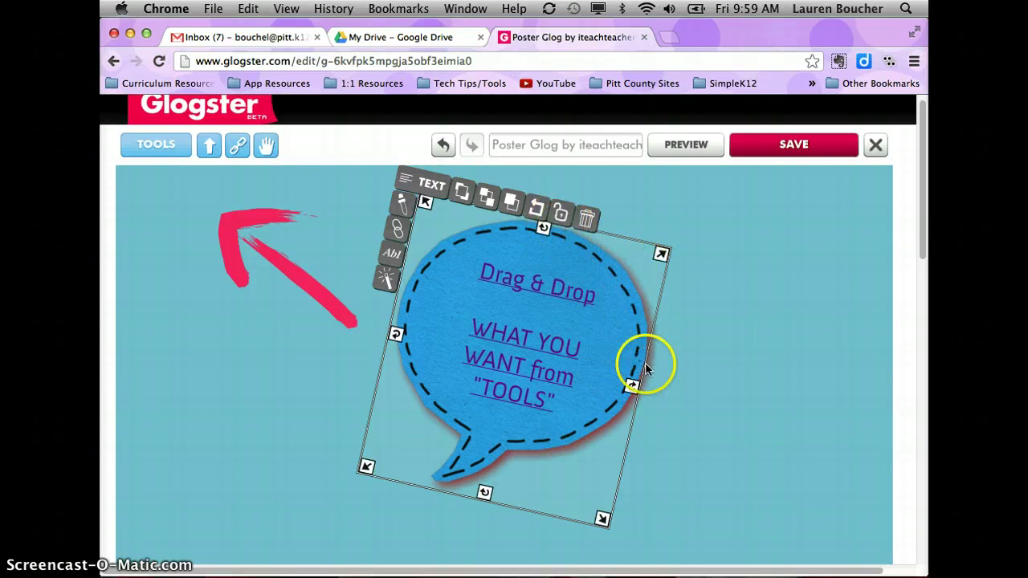
Step: Move the blue speech bubble to the wall's upper-right edge and lock it in place
drag(632, 356, 770, 372)
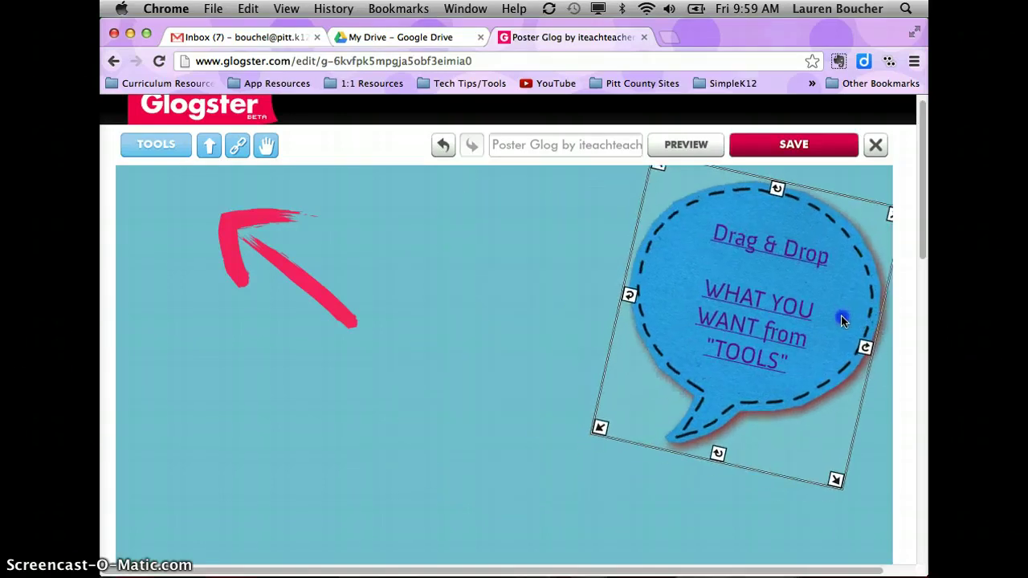
click(736, 221)
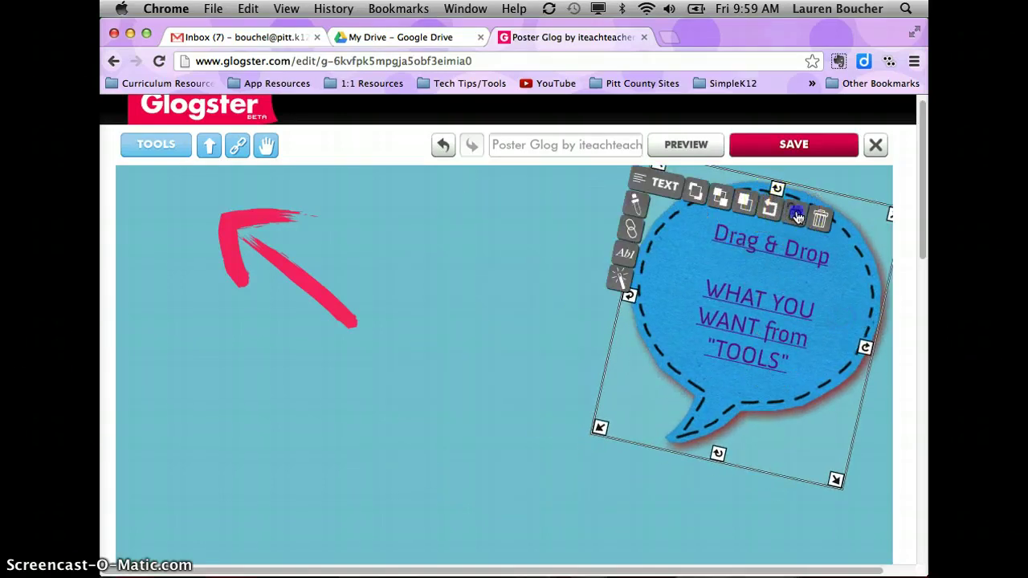
click(464, 336)
click(677, 275)
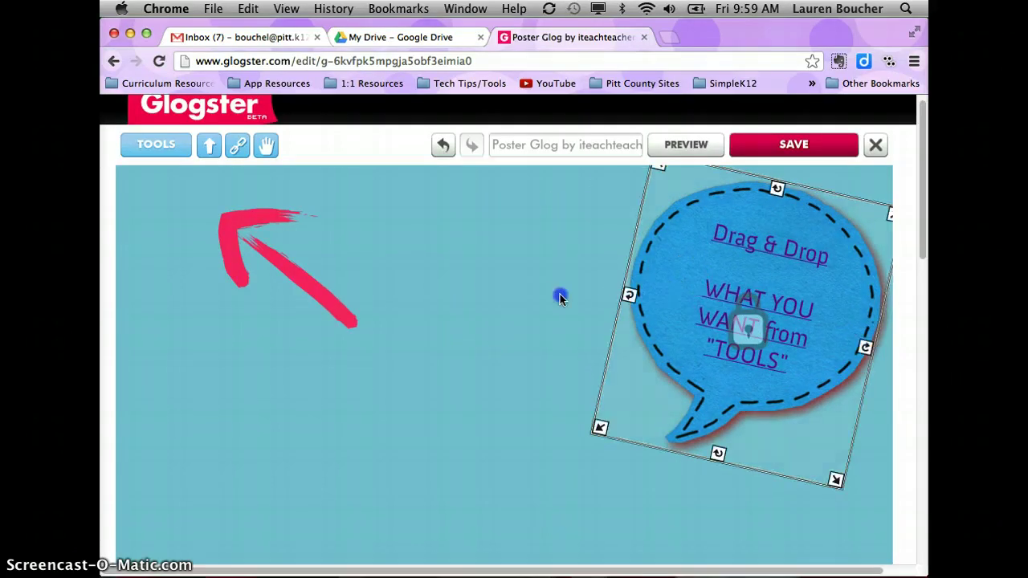
click(700, 317)
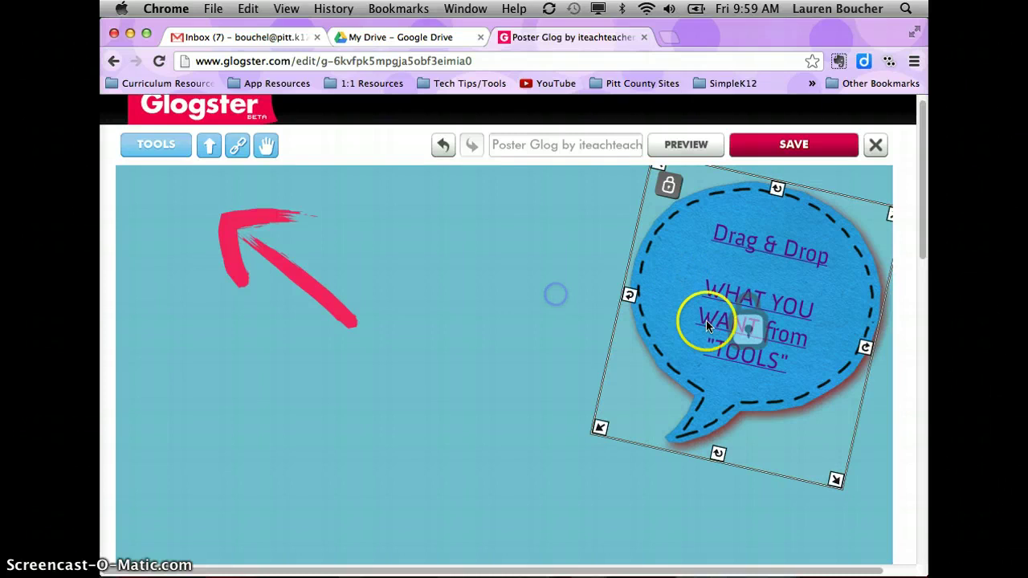
click(425, 372)
scroll(434, 356, up, 1)
click(514, 347)
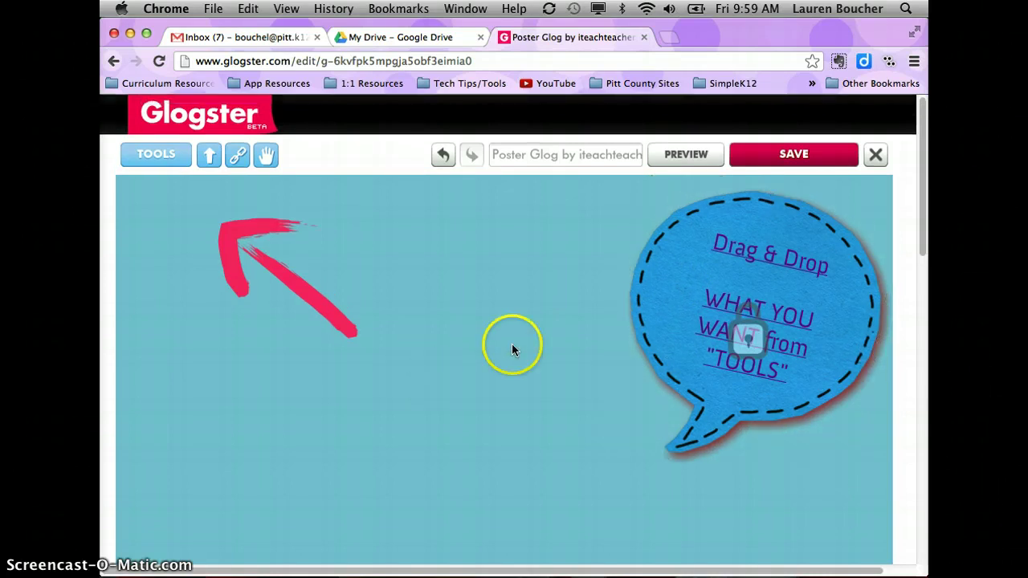
click(315, 279)
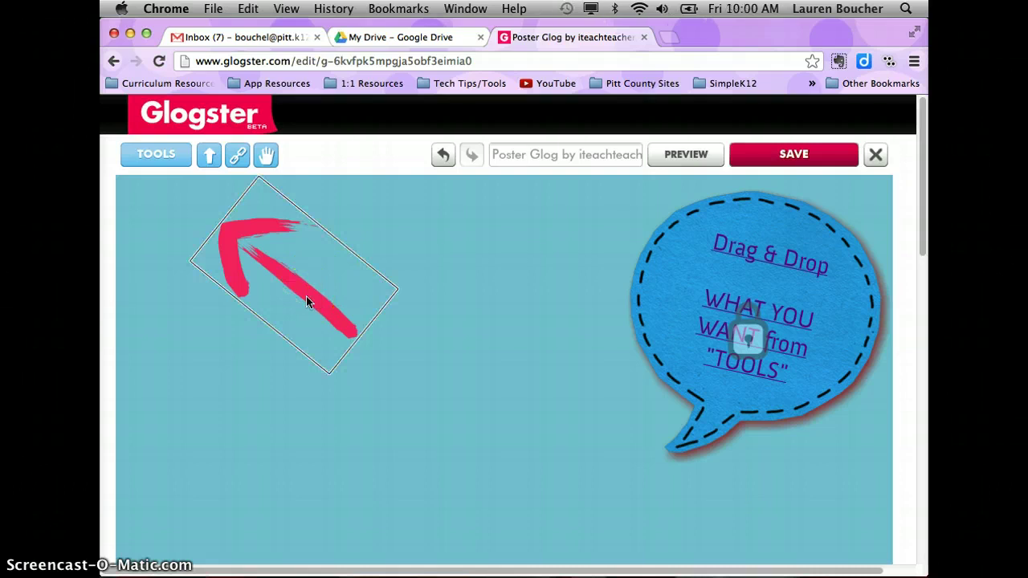
Step: Deselect the red arrow and open the Tools panel's Text library on the Start styles
click(433, 364)
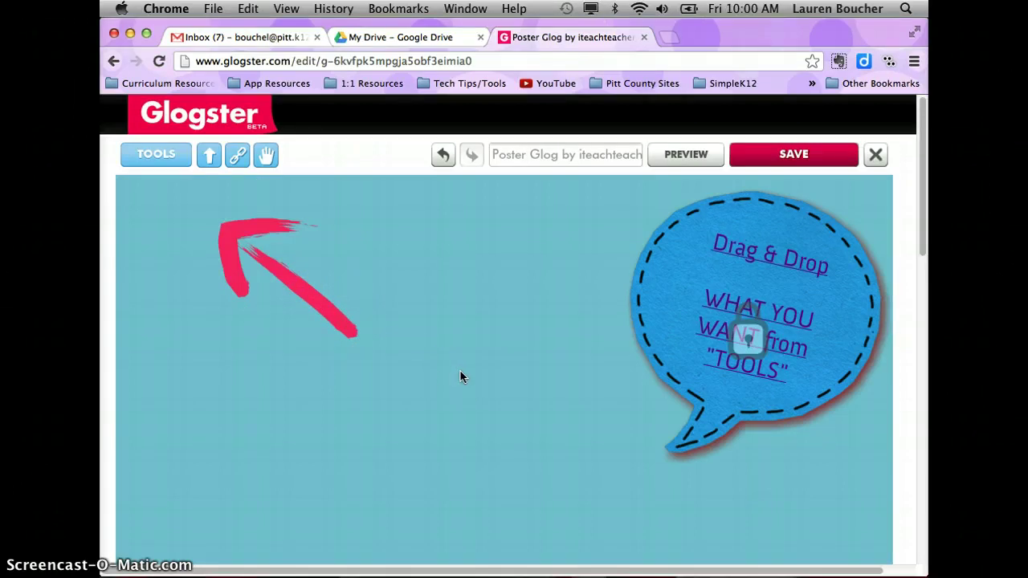
click(156, 160)
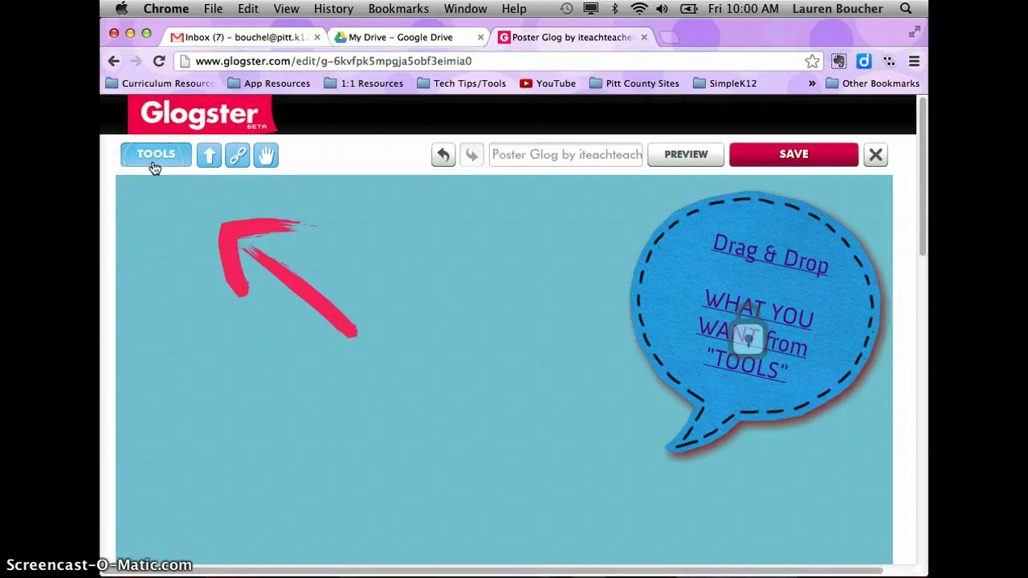
click(156, 165)
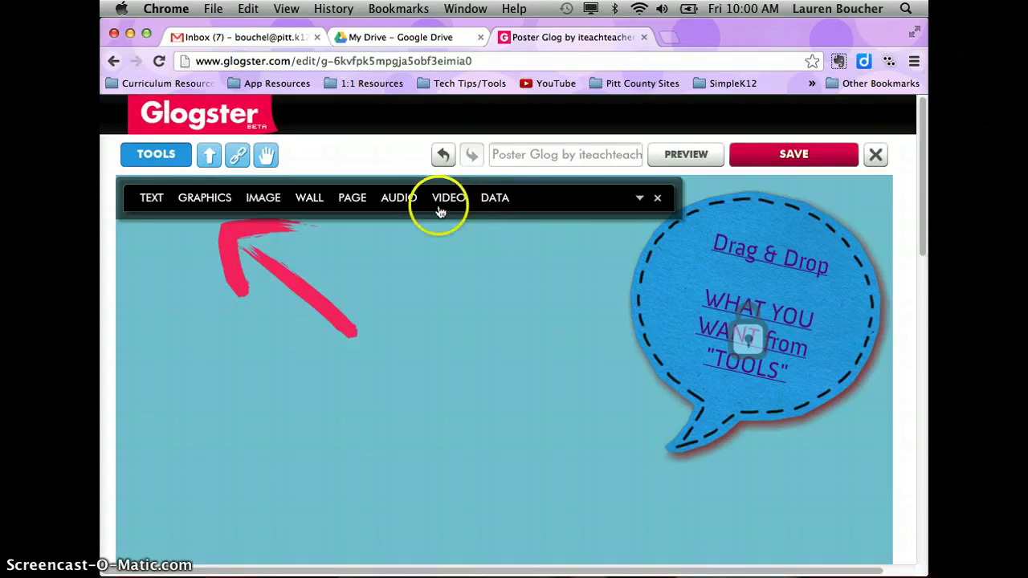
click(157, 204)
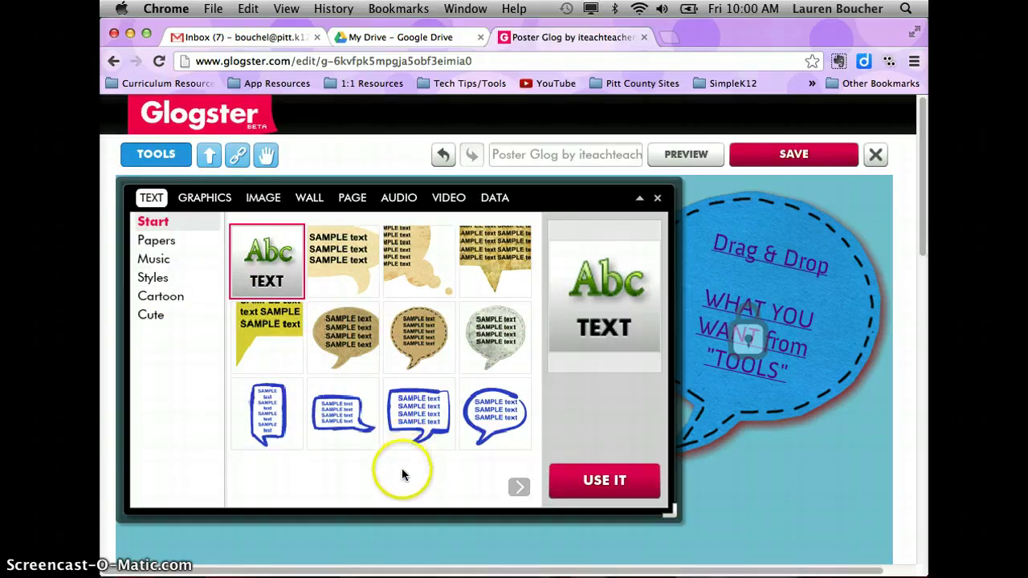
Step: Page through all the Start and Papers text-style sets
click(519, 487)
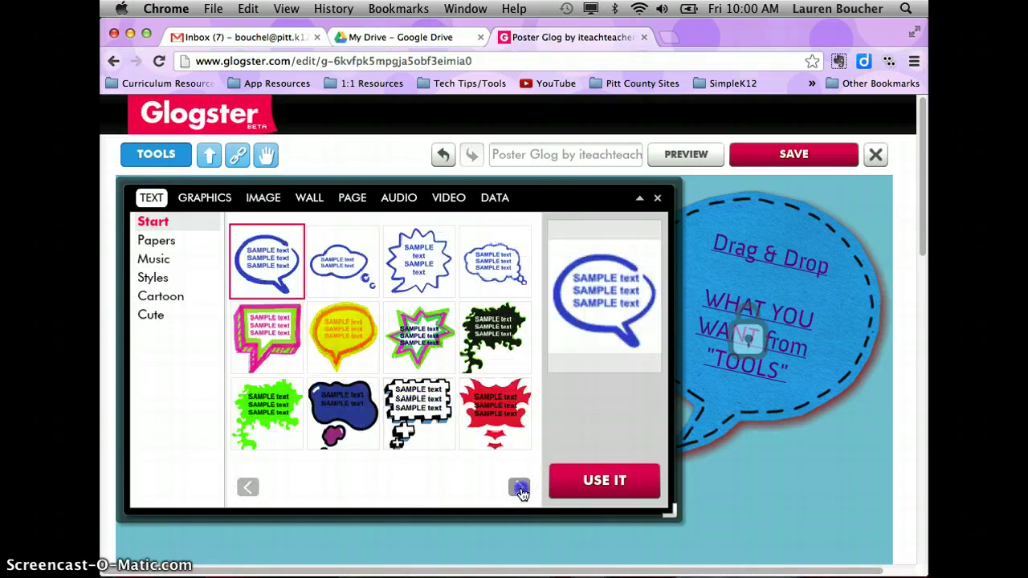
click(520, 489)
click(520, 489)
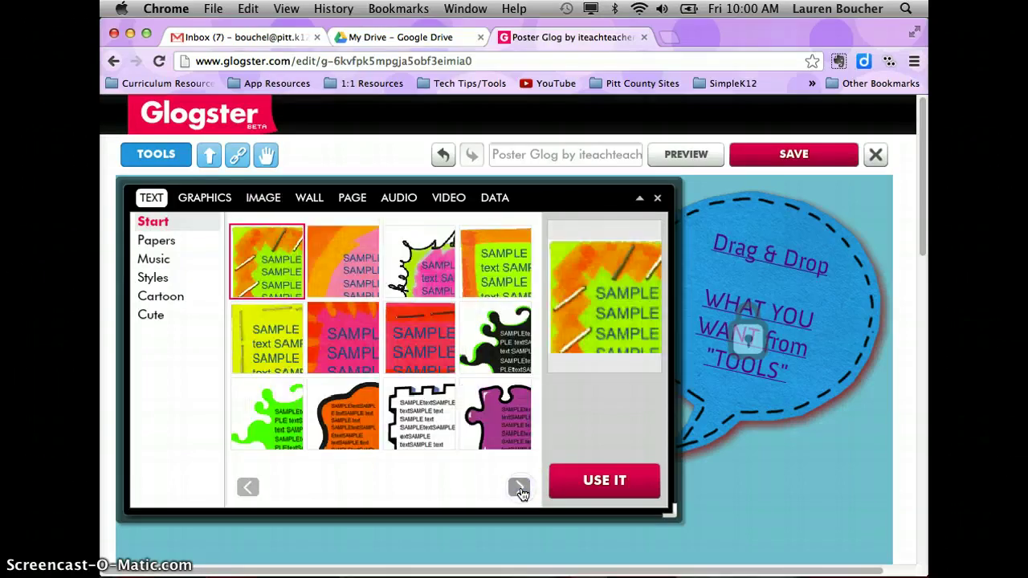
click(520, 489)
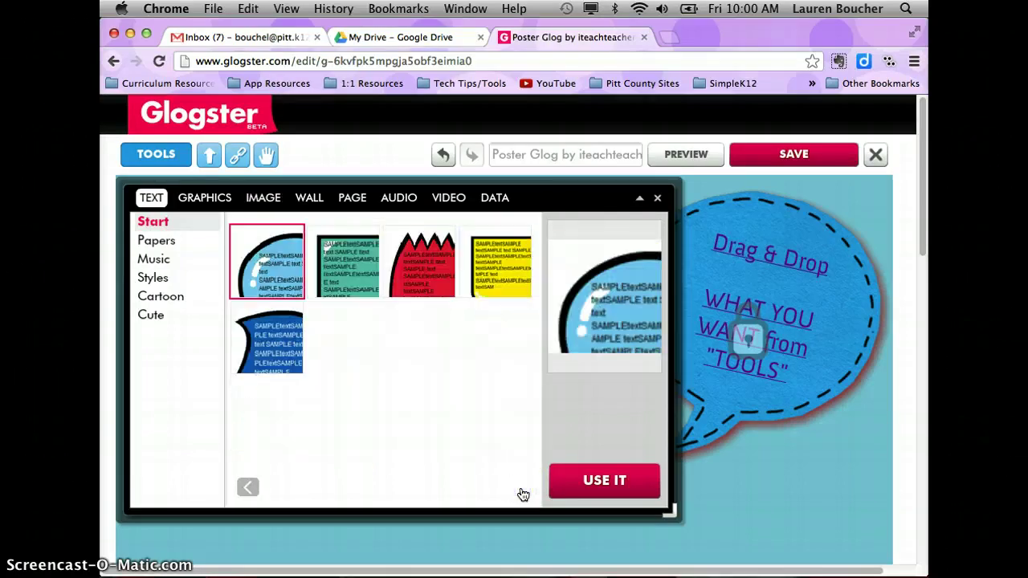
click(145, 244)
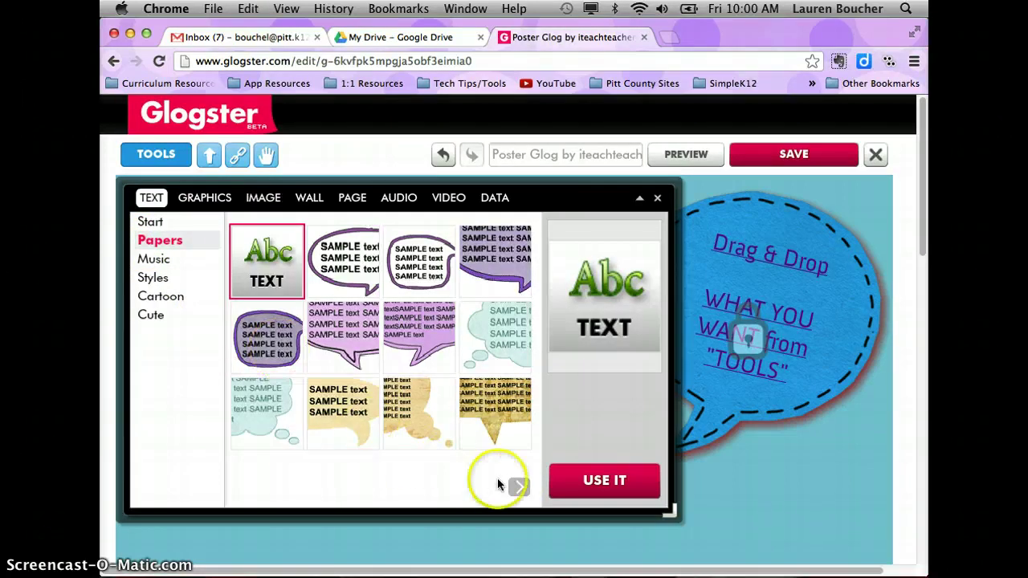
click(518, 490)
click(518, 489)
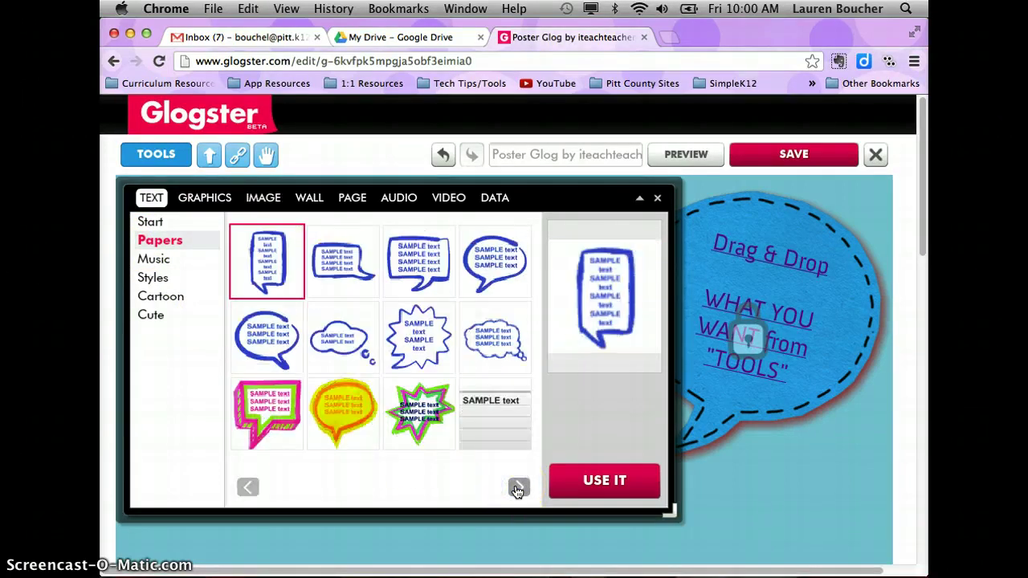
click(518, 489)
Step: Open the Cartoon category and choose the pink cloud thought bubble
click(153, 277)
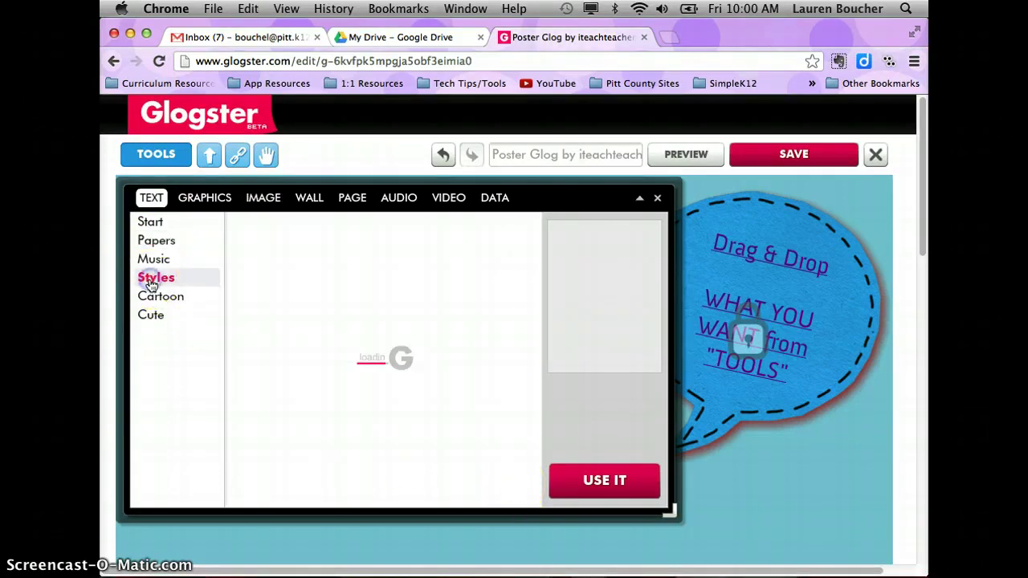
click(161, 295)
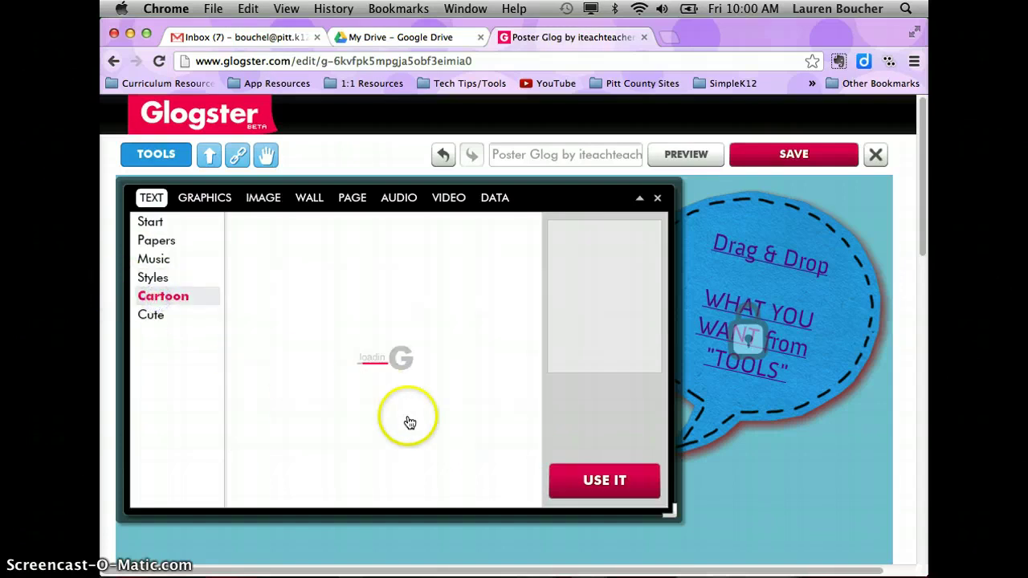
click(511, 482)
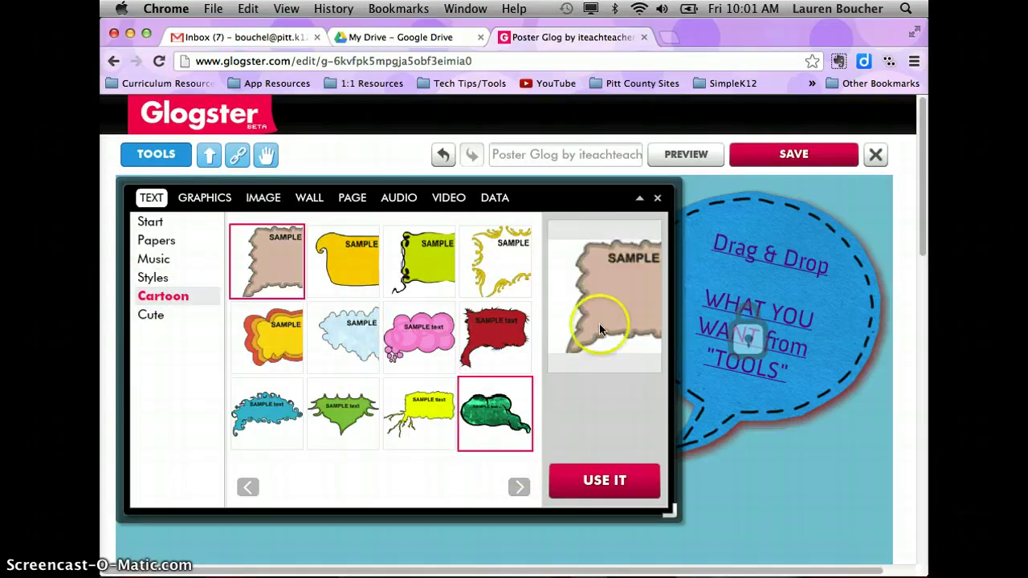
drag(608, 328, 620, 302)
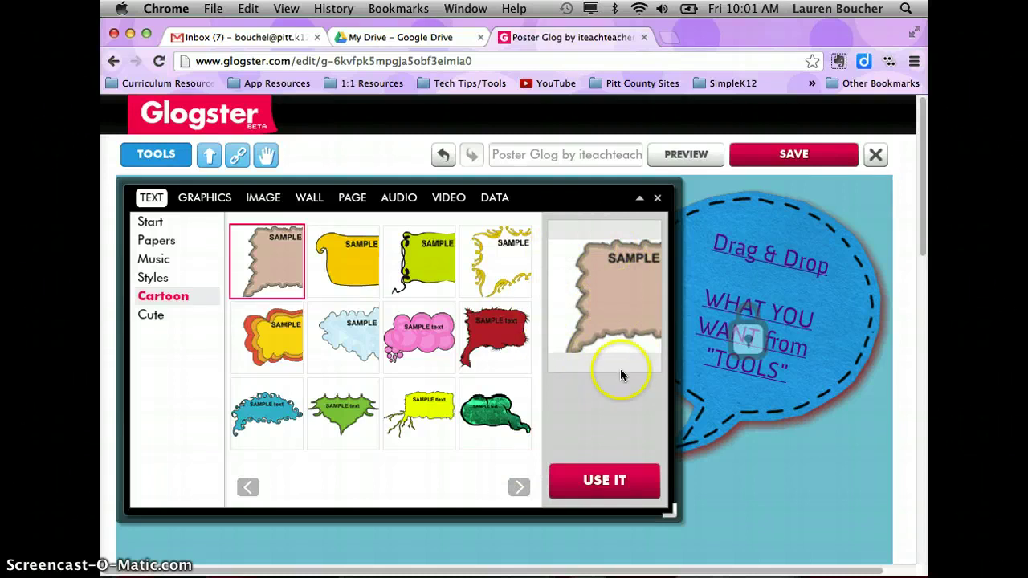
click(411, 324)
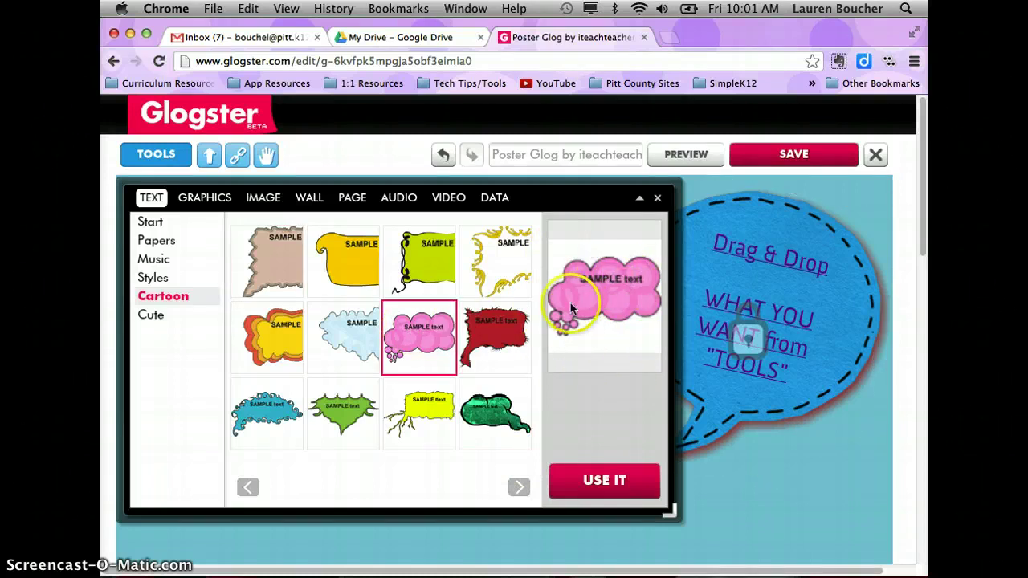
Step: Add the pink 'Your text here' cloud bubble to the poster and close the text styles panel
click(637, 488)
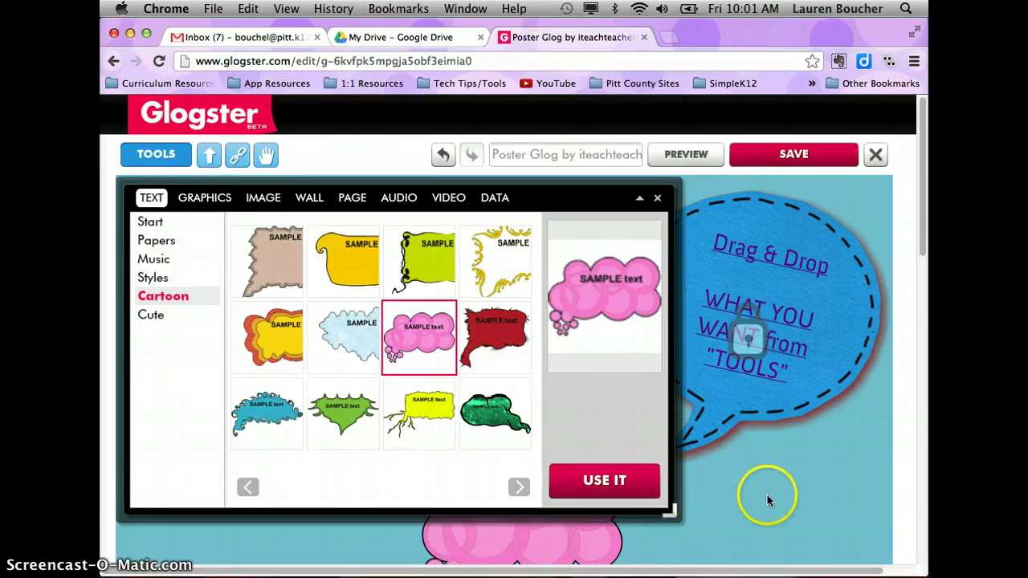
click(699, 193)
click(657, 197)
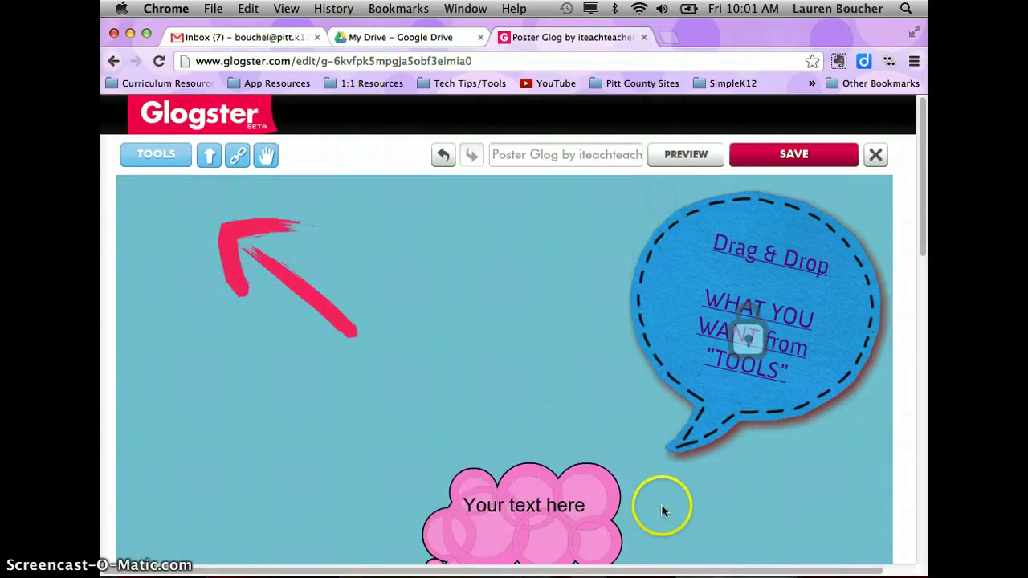
Step: Move the pink cloud lower left, tilt it counter-clockwise, and deselect it
scroll(683, 506, down, 3)
scroll(701, 499, down, 2)
drag(595, 385, 371, 442)
drag(205, 415, 202, 432)
click(462, 395)
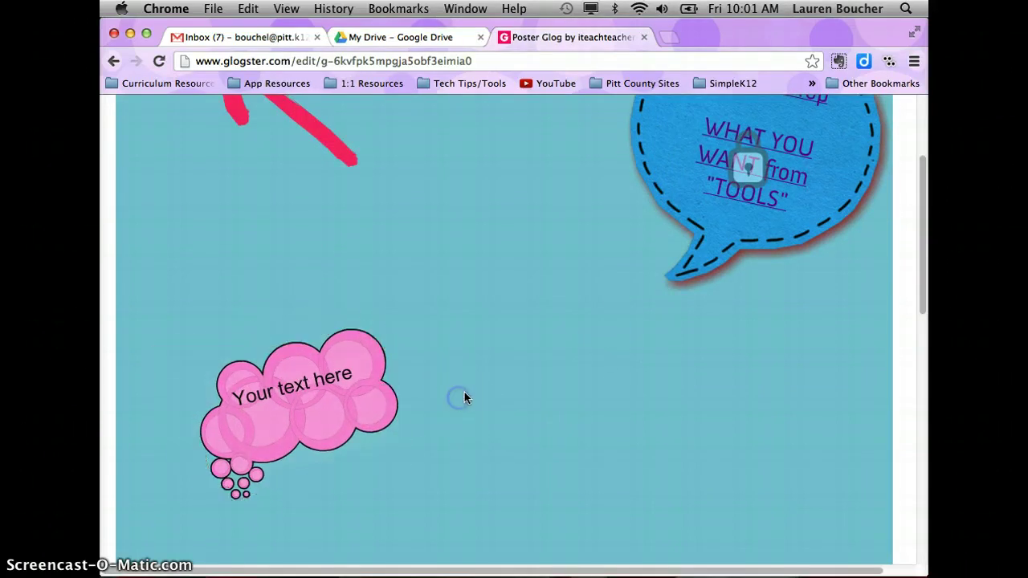
scroll(468, 390, up, 5)
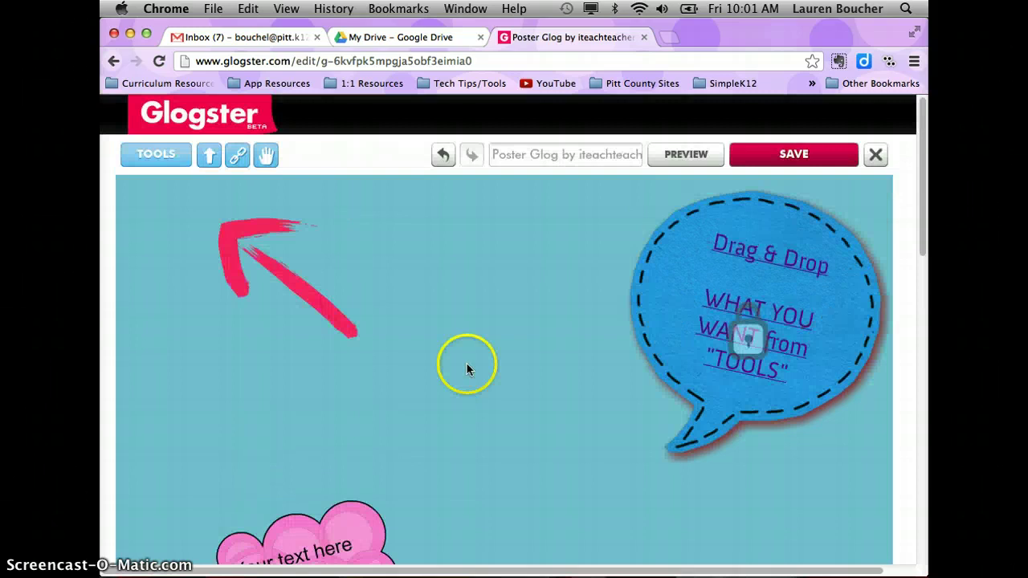
Step: Add the animated blue scribbled arrow from the Graphics Start set and close the library
click(156, 160)
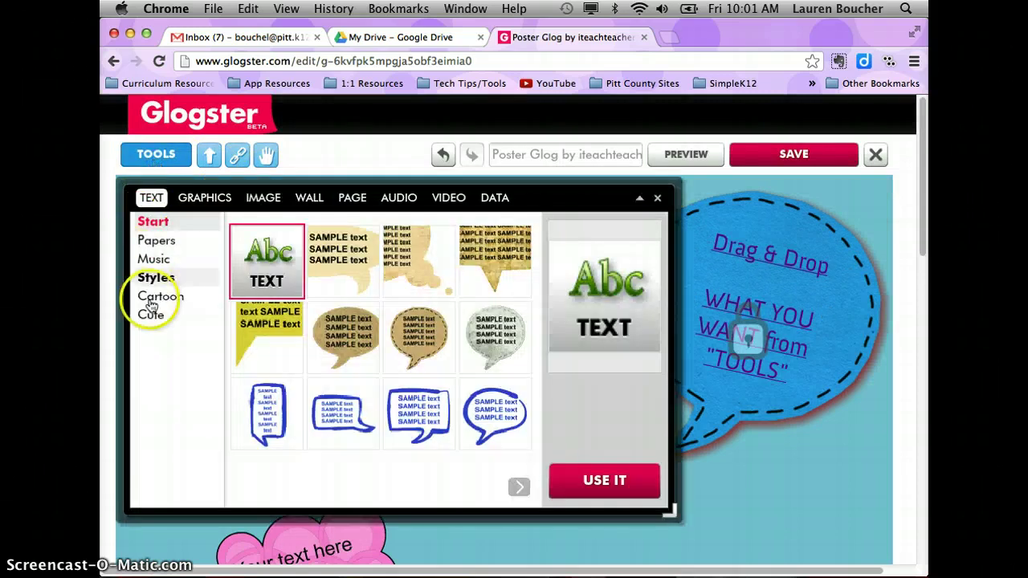
click(154, 322)
click(204, 197)
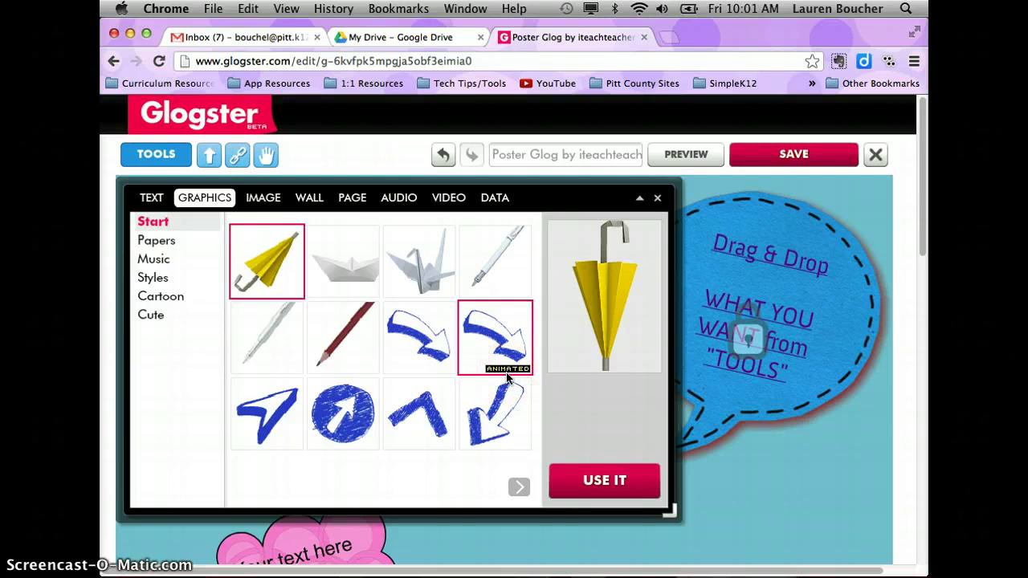
click(482, 351)
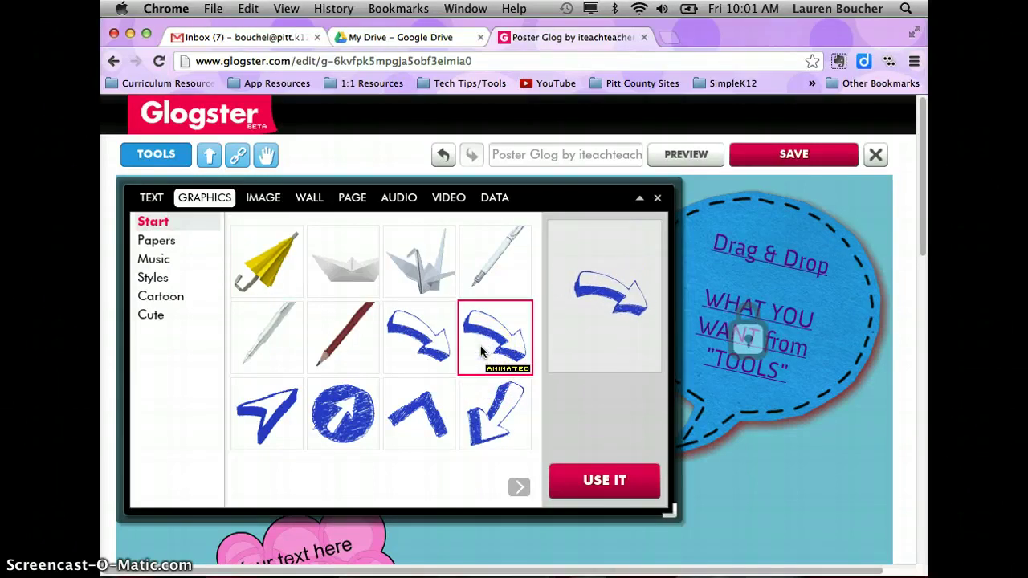
click(585, 478)
click(586, 482)
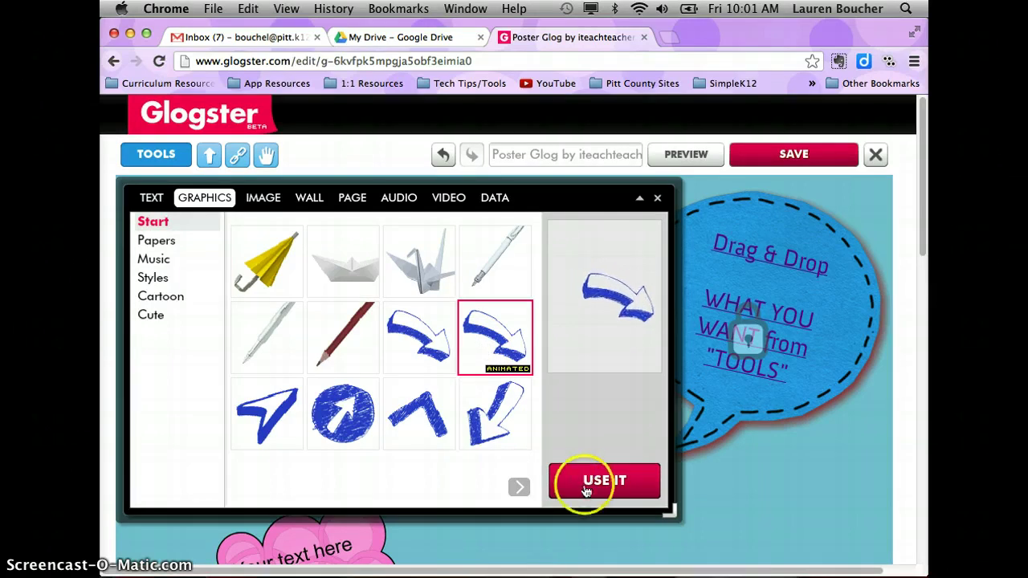
click(731, 486)
click(658, 198)
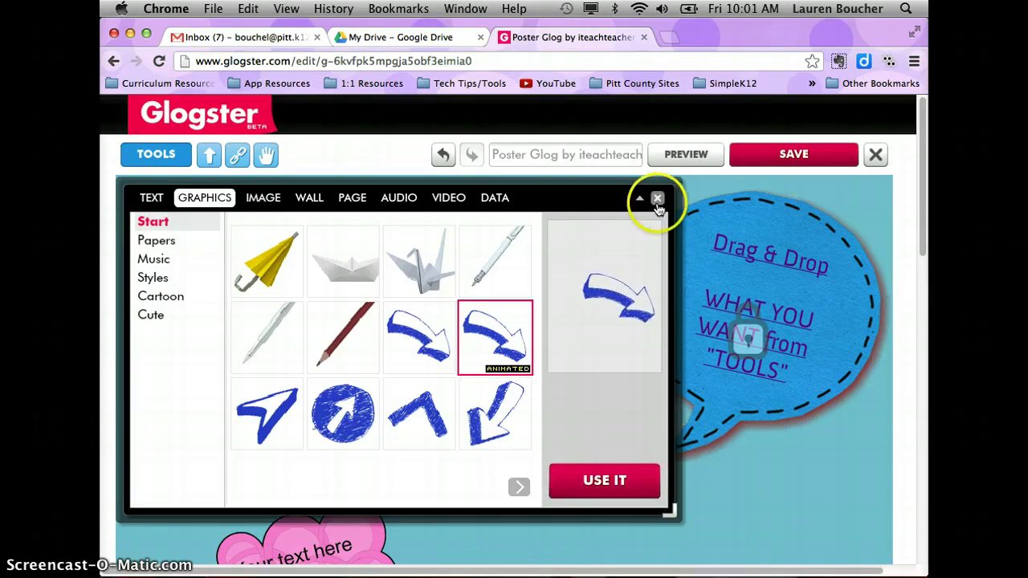
Step: Turn the scribbled arrow black with the Change Color brightness slider, then reopen the Tools library
scroll(447, 443, down, 5)
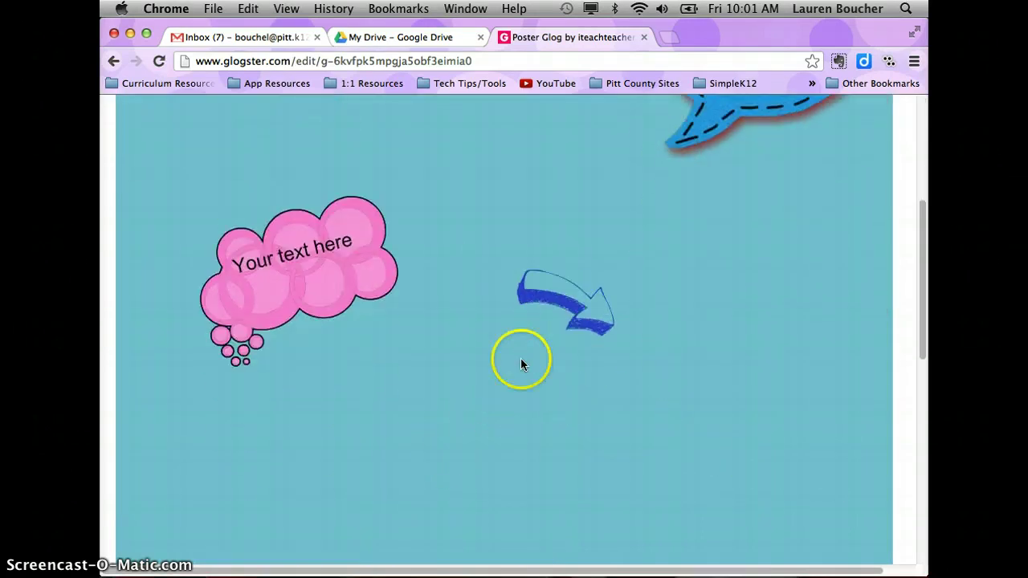
click(542, 300)
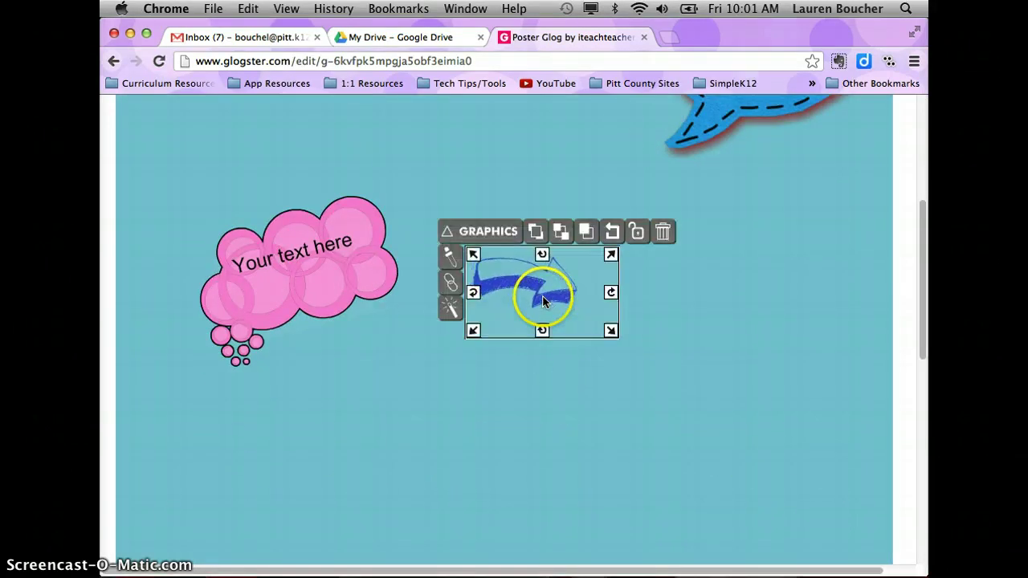
click(452, 254)
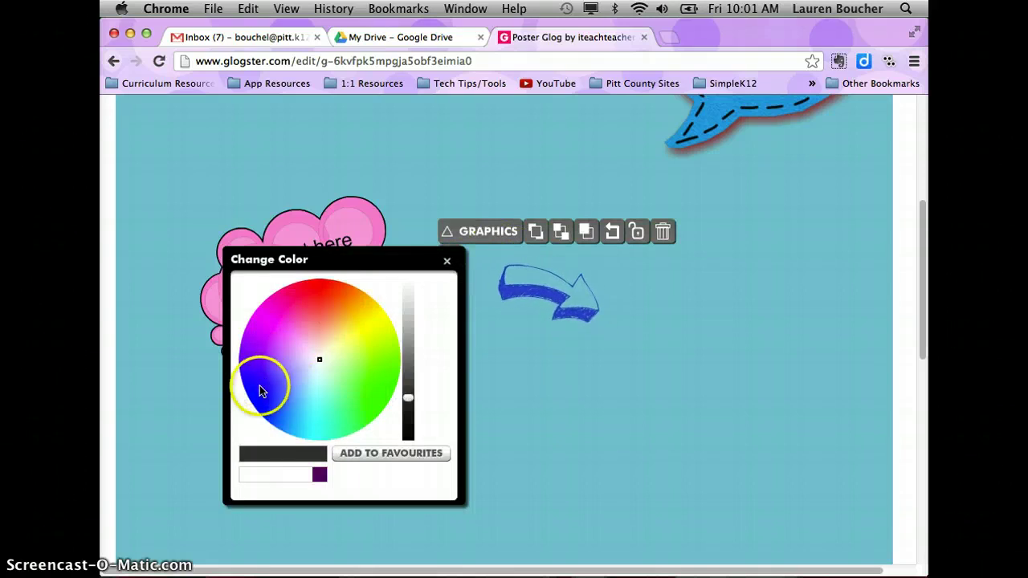
click(406, 423)
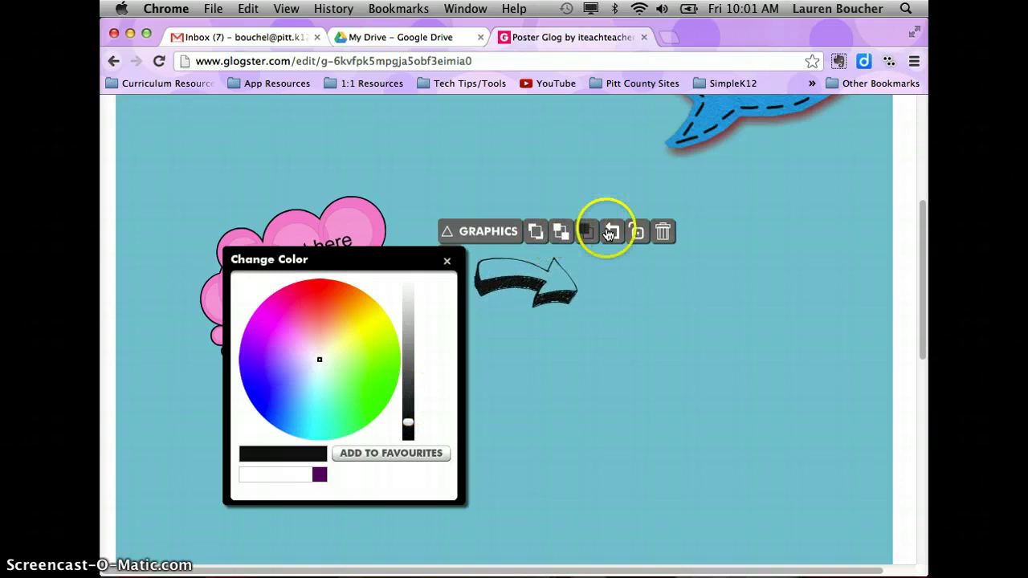
click(510, 305)
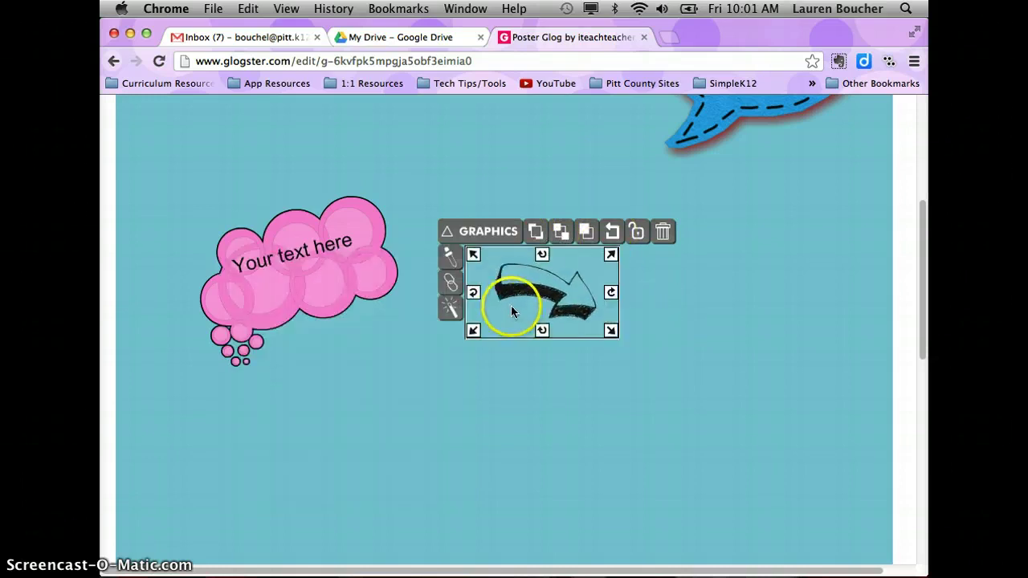
click(434, 201)
scroll(330, 212, up, 5)
scroll(329, 215, up, 1)
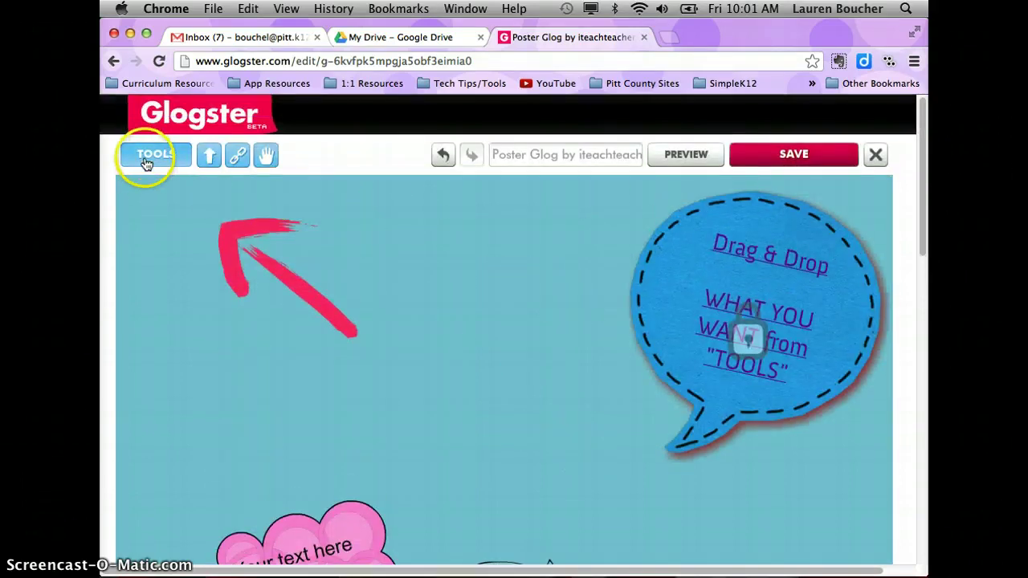
click(145, 156)
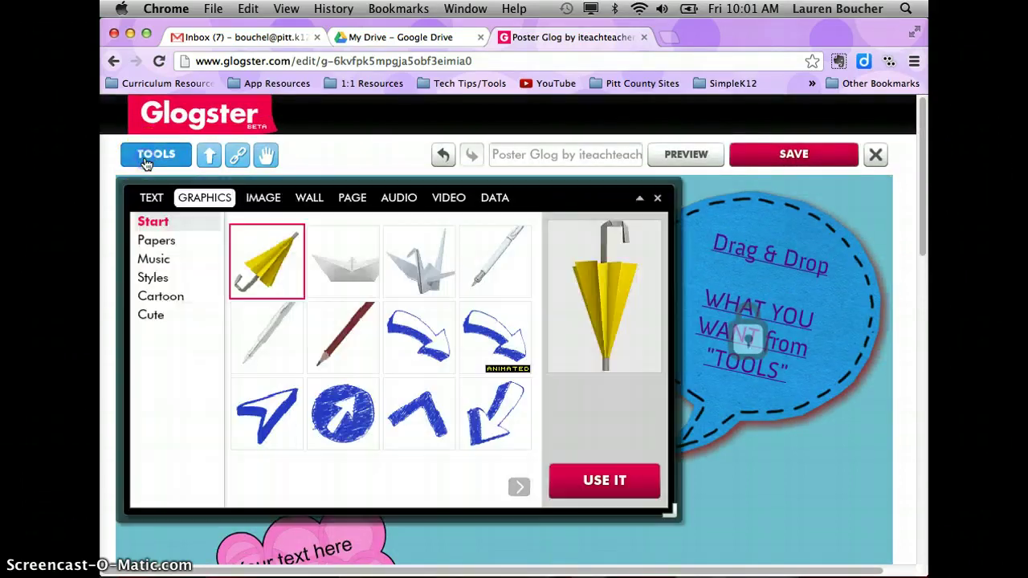
Step: Switch the Tools panel to the Image collection, then to Wall showing the uploaded photos
click(267, 201)
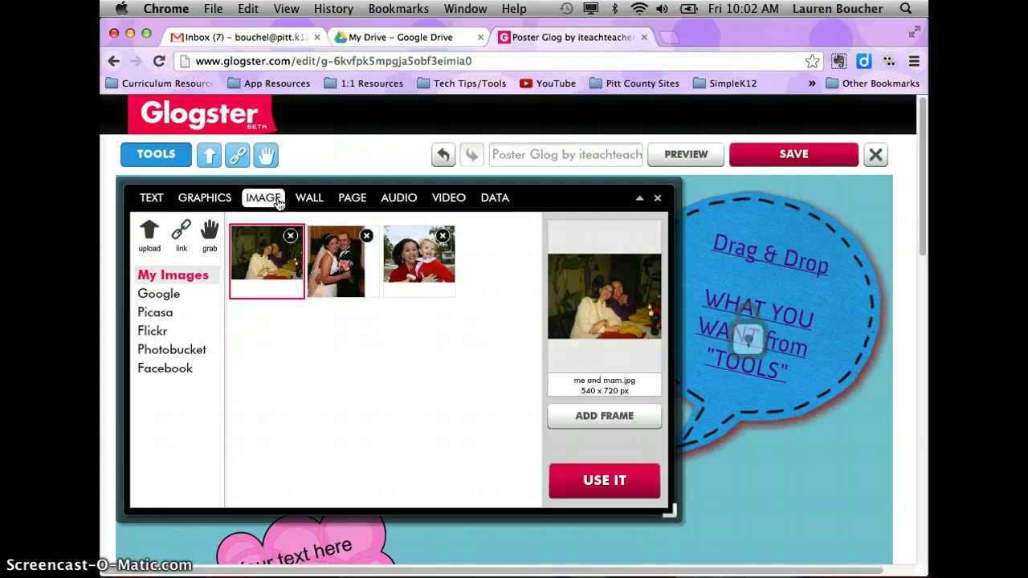
click(305, 209)
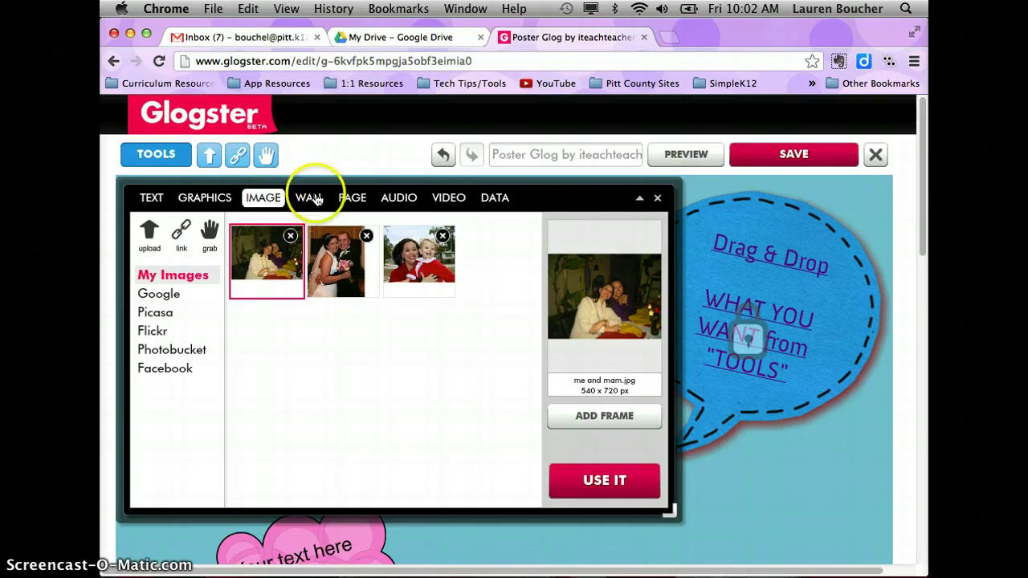
click(310, 200)
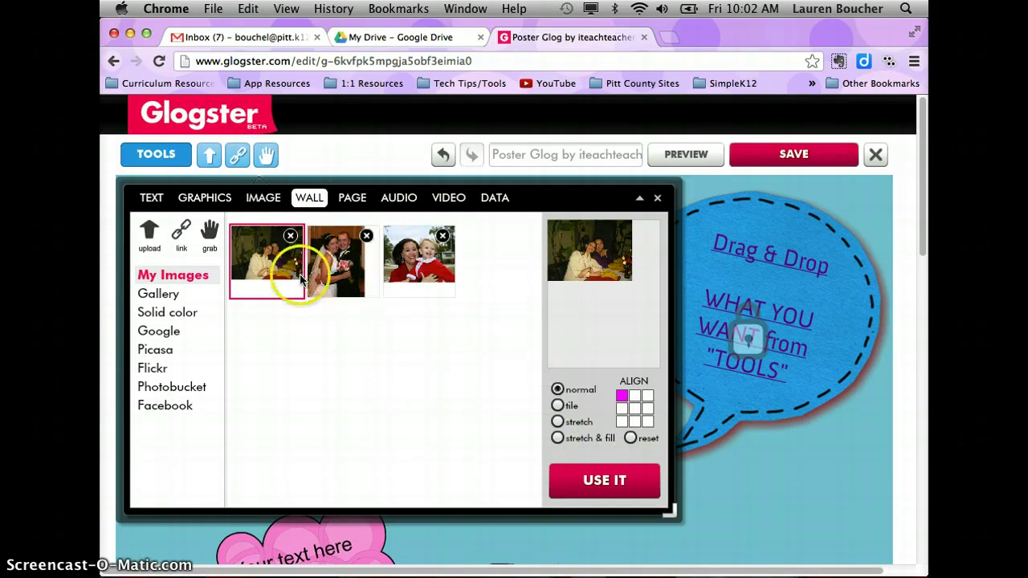
Step: Preview the wedding photo as the wall, trying tile and stretch before settling on normal size
click(336, 276)
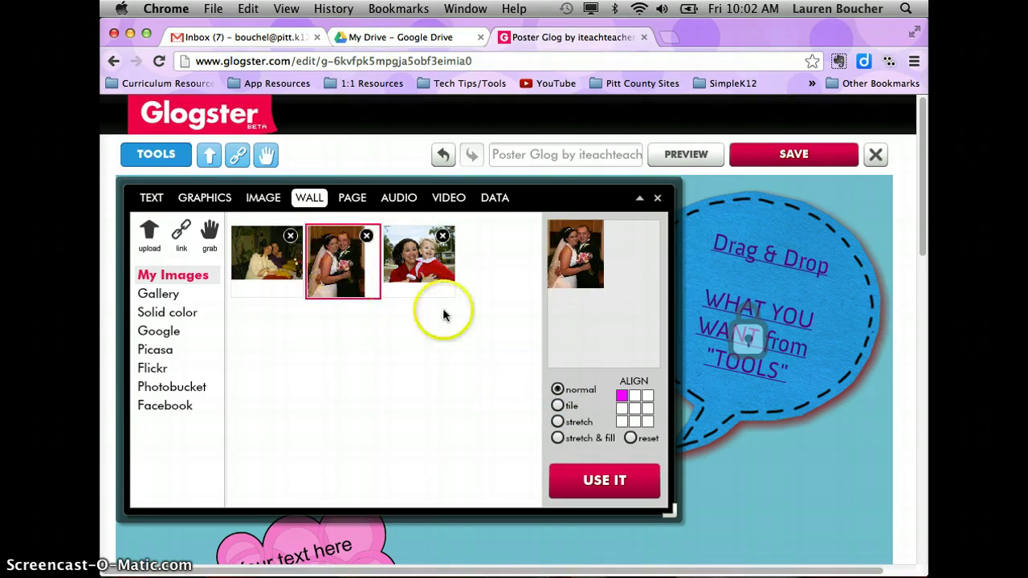
click(559, 406)
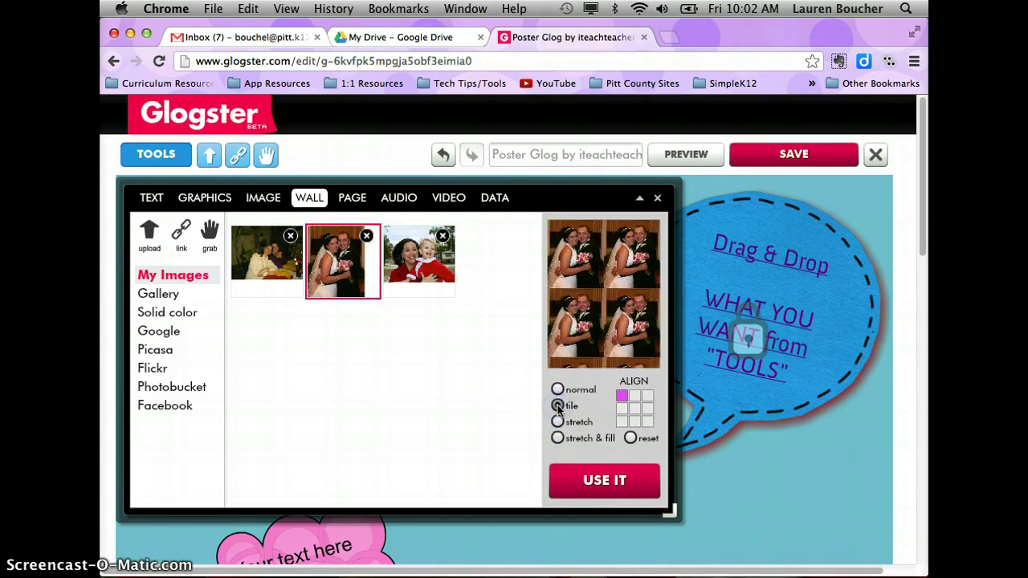
click(557, 423)
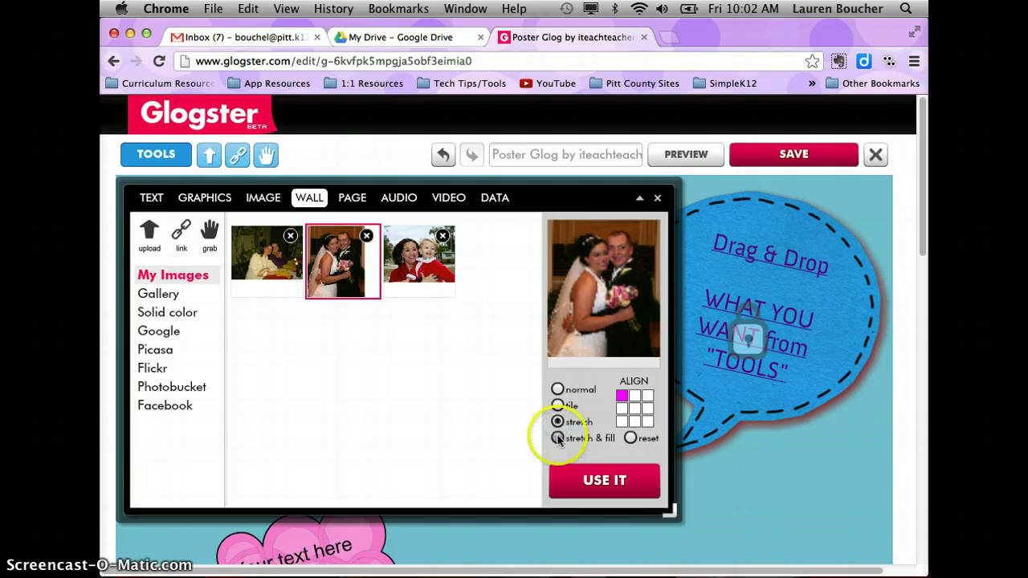
click(558, 440)
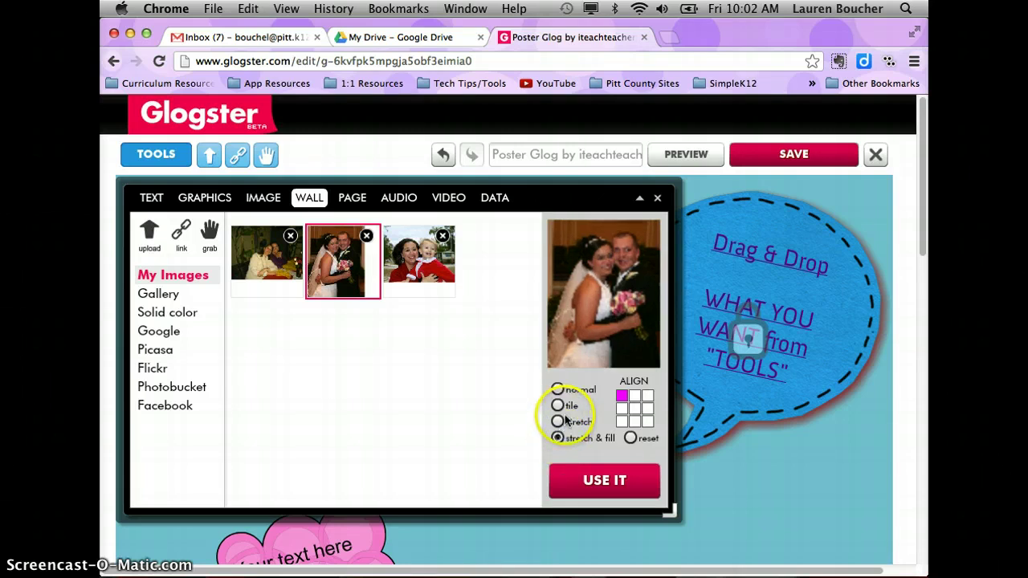
click(558, 390)
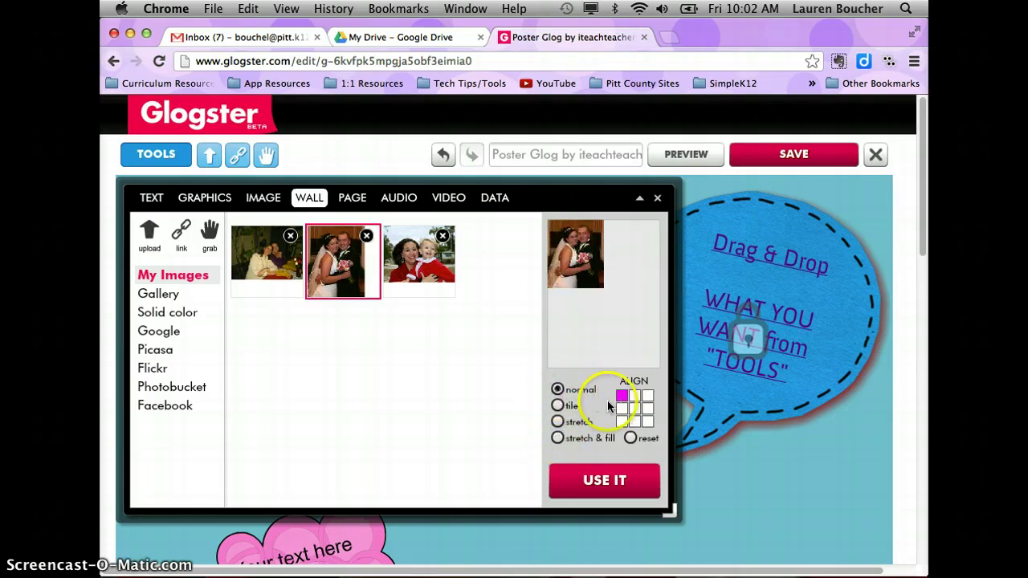
Step: Try bottom-right, bottom-middle and bottom-left alignments, then centre the wall photo
click(636, 409)
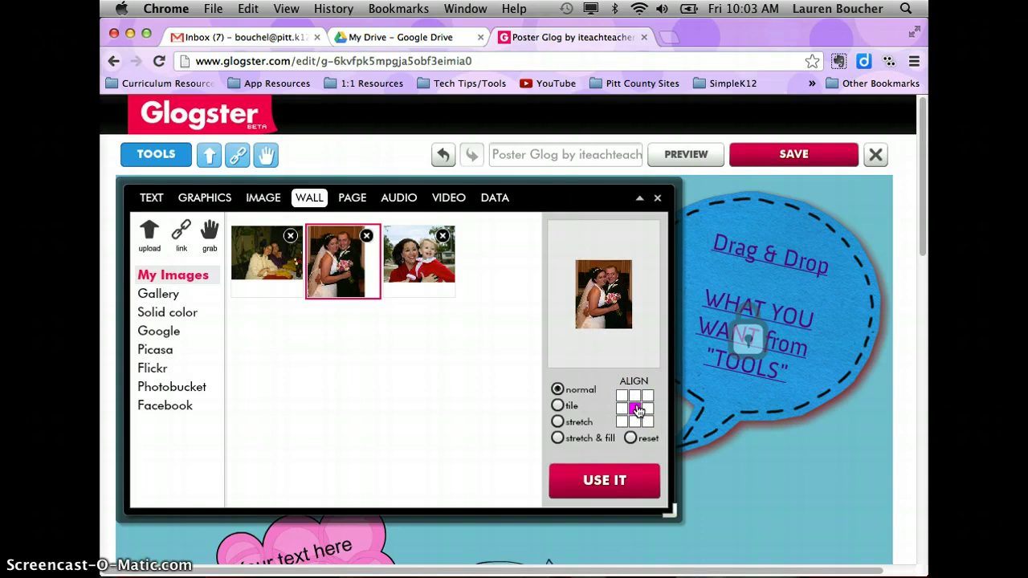
click(646, 421)
click(634, 421)
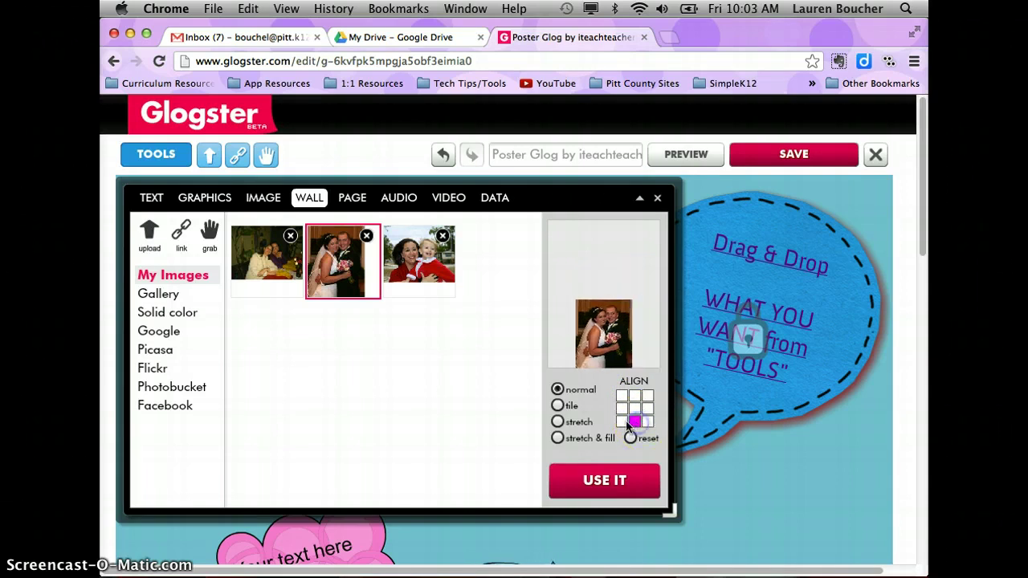
click(622, 421)
click(634, 409)
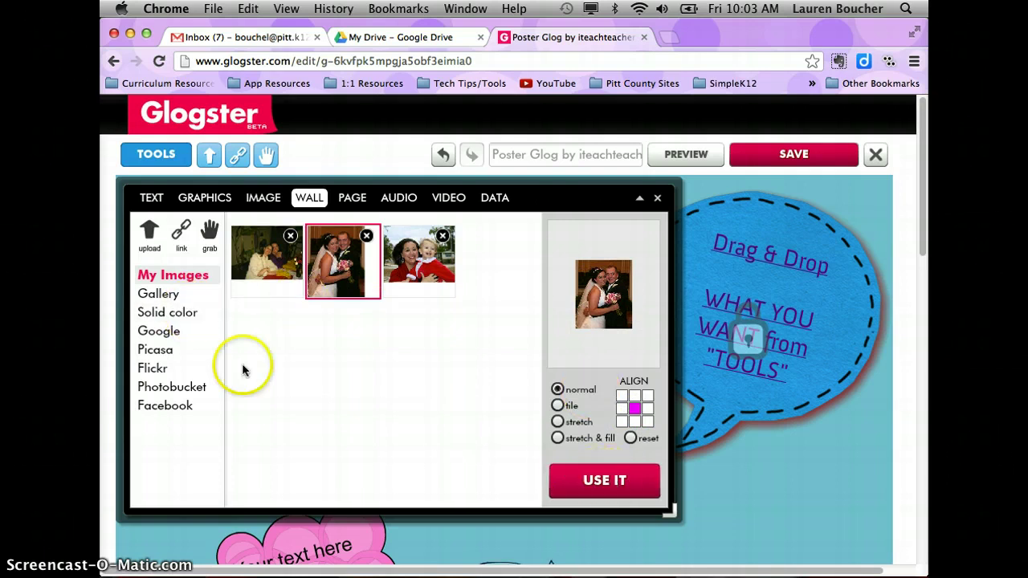
Step: Make the wall a brighter light-purple solid colour, then browse Flickr images for the wall
click(167, 315)
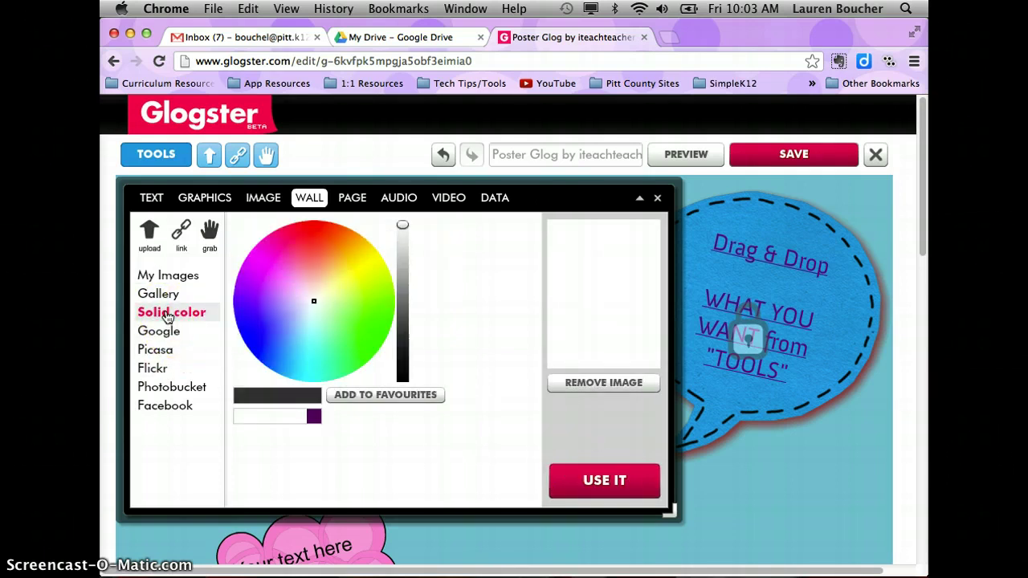
click(314, 415)
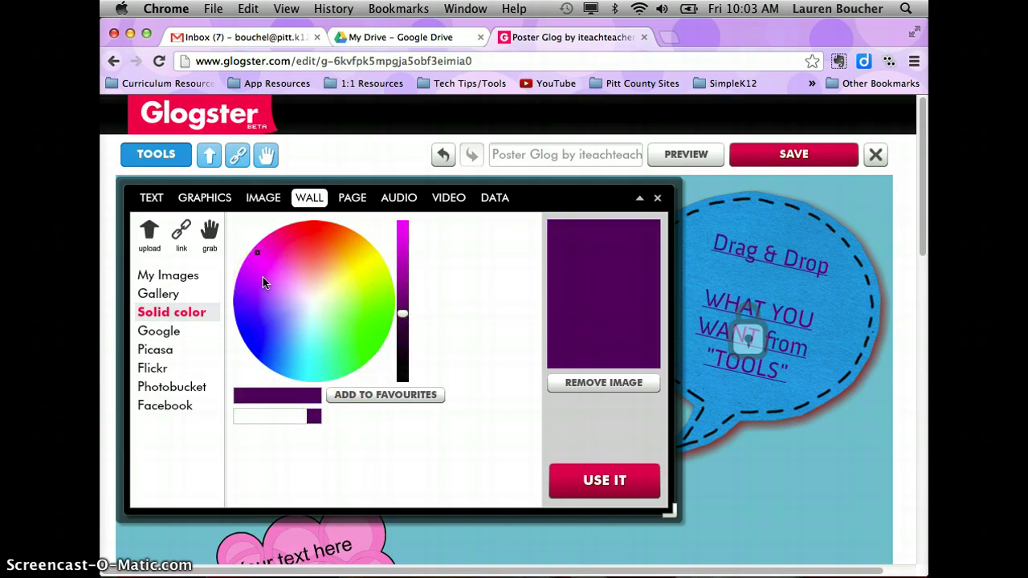
click(402, 248)
click(314, 276)
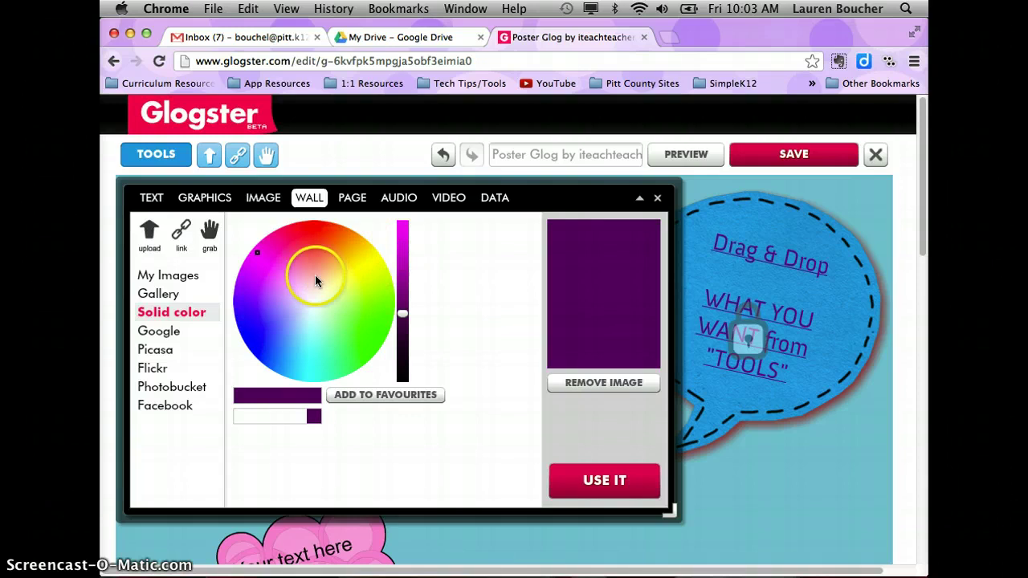
click(282, 285)
click(275, 286)
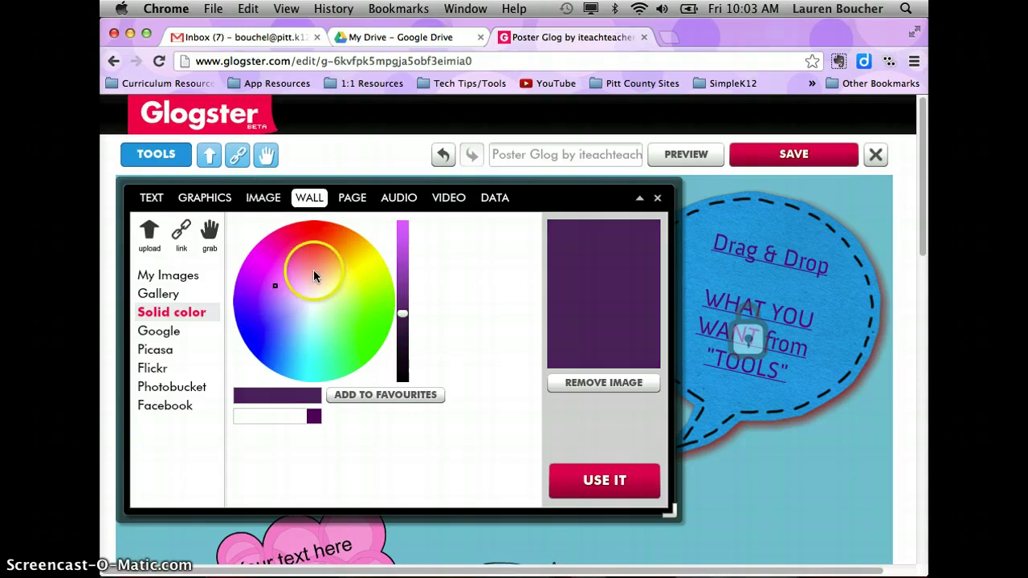
click(401, 229)
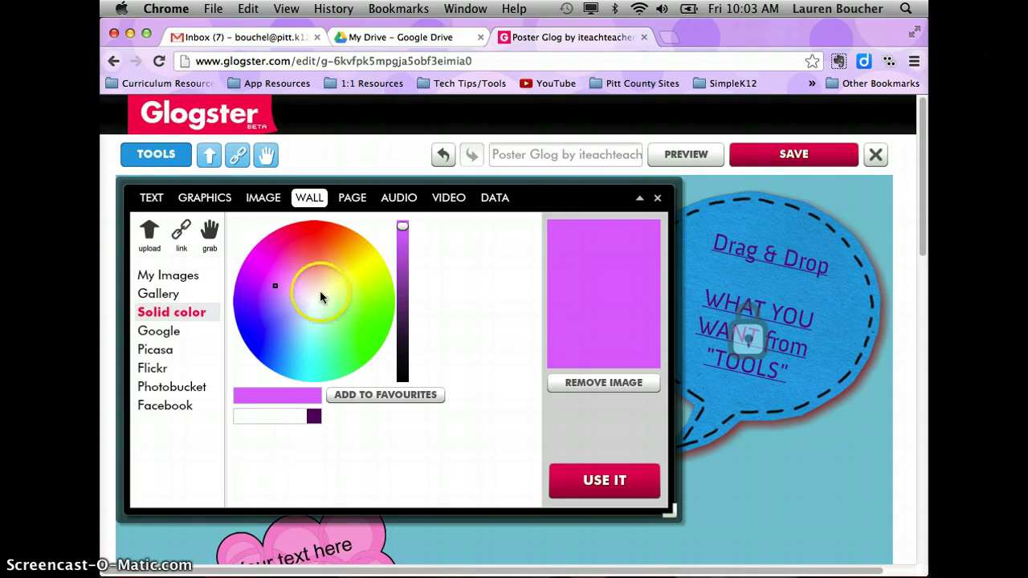
click(162, 371)
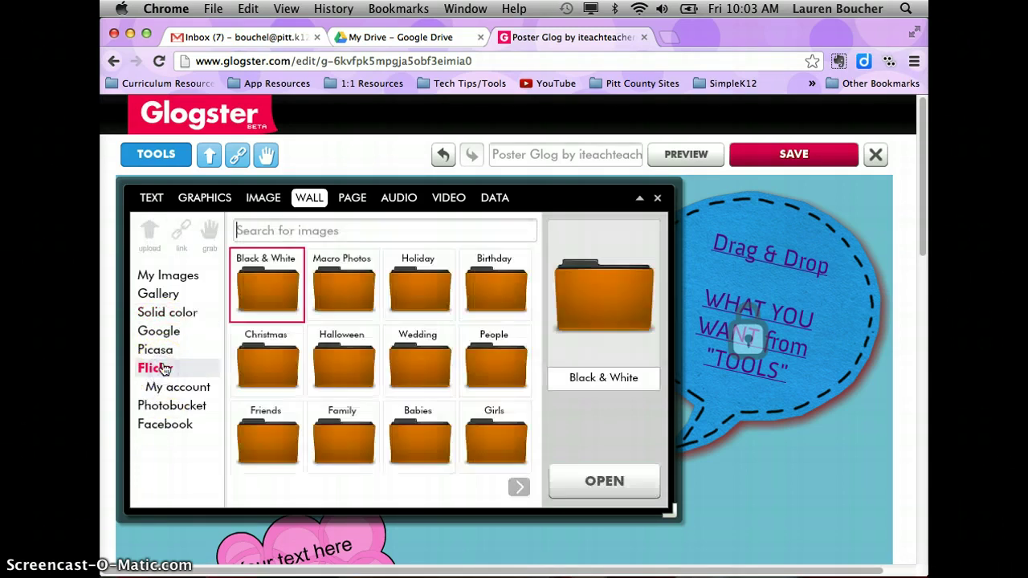
Step: Page through Flickr's wall image folders, then switch the wall source to Google image search
click(165, 374)
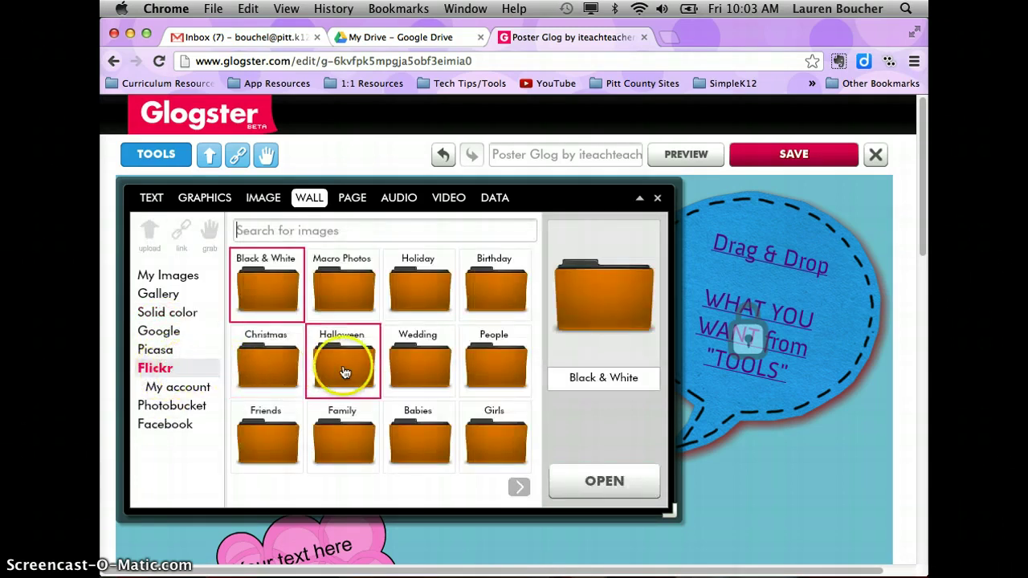
scroll(406, 393, down, 1)
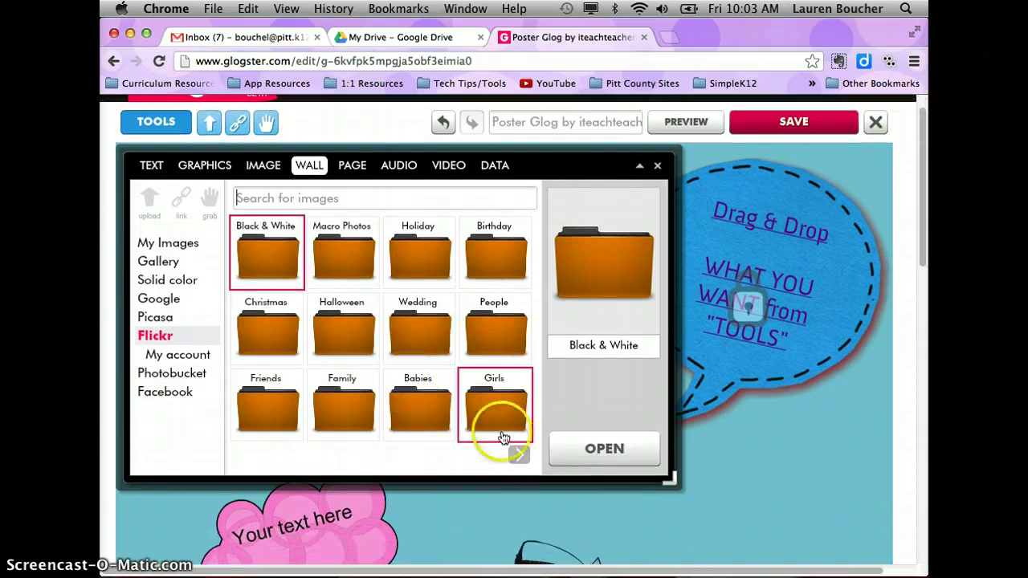
click(519, 455)
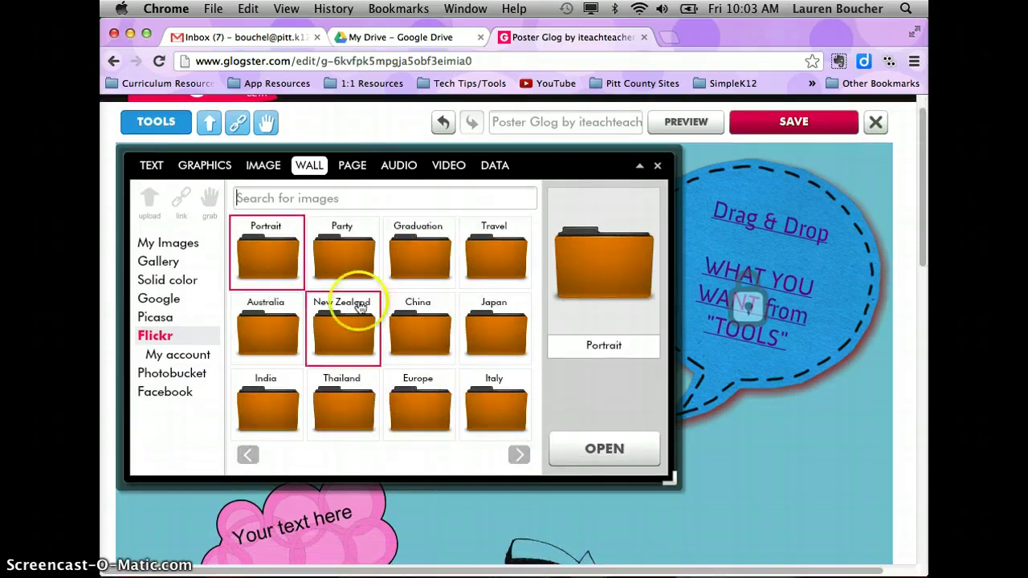
click(156, 298)
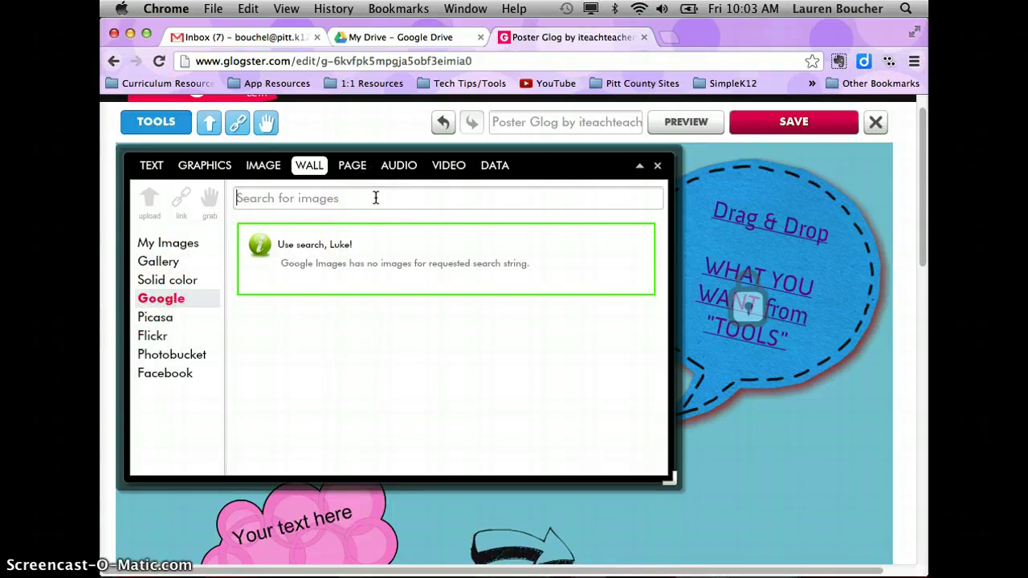
Step: Search Google for 'There a Boy in the' and apply the book cover centred on the wall
text(There a)
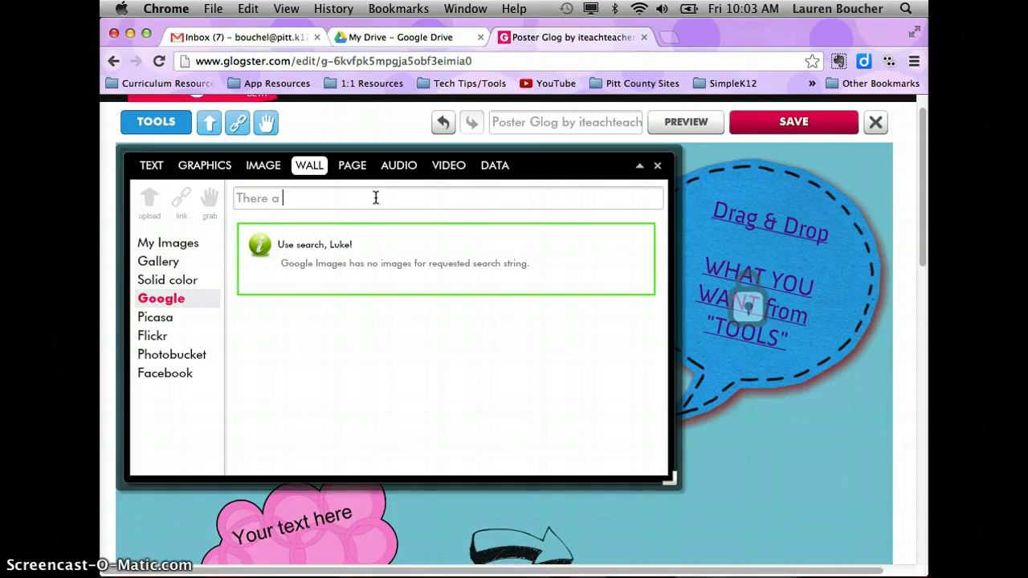
text( Boy in the Girls Bathroom)
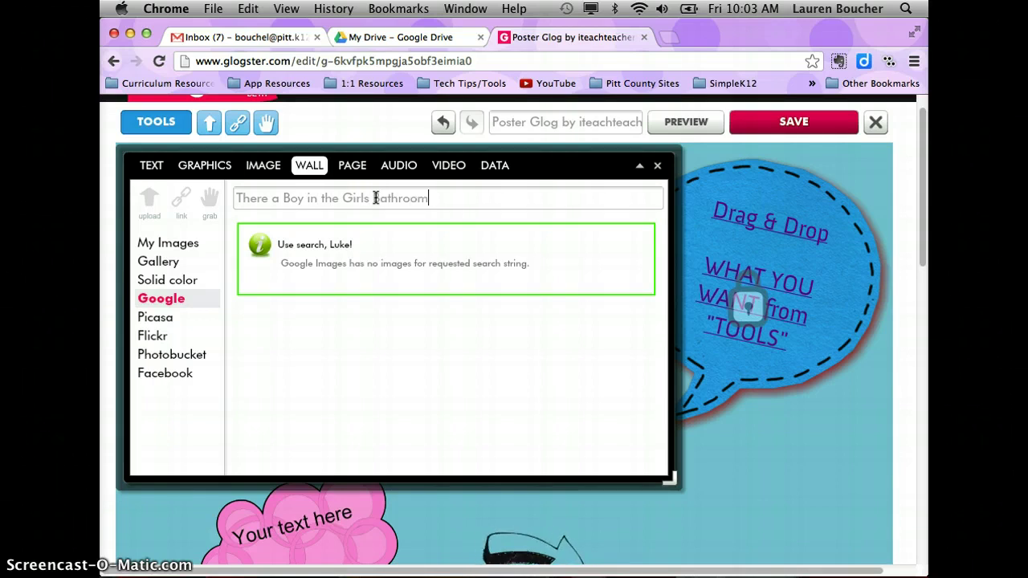
key(Return)
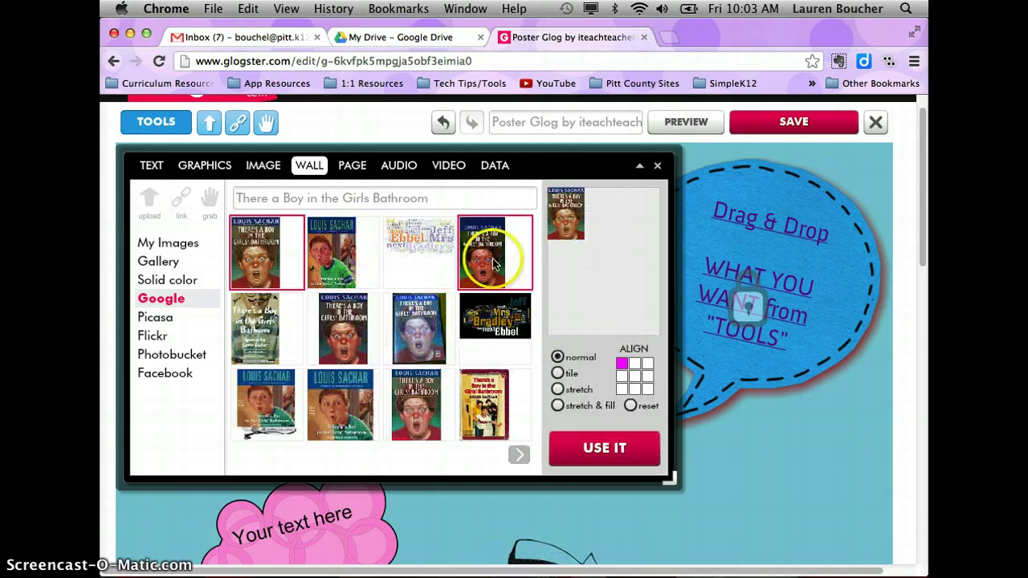
click(635, 375)
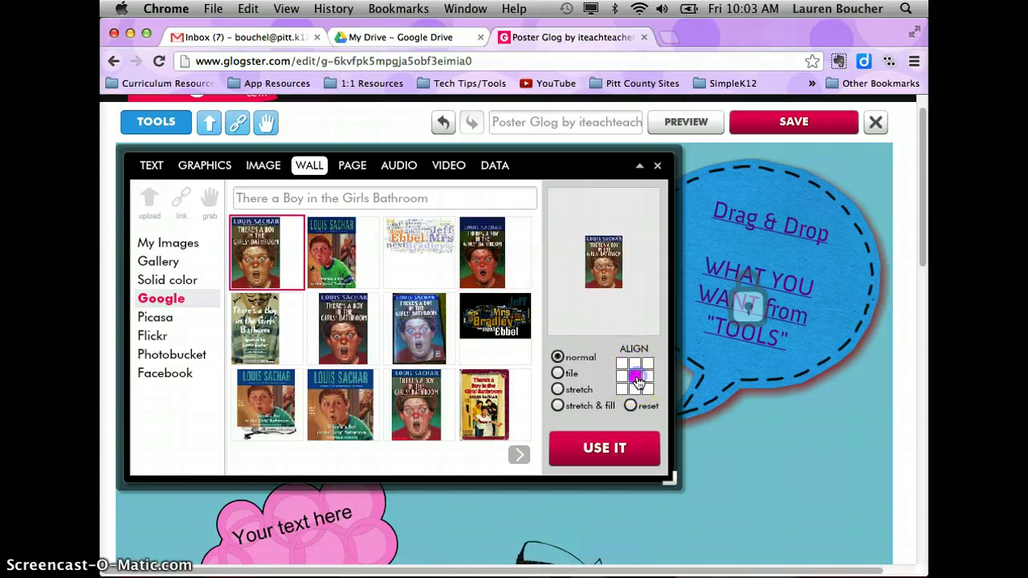
click(604, 447)
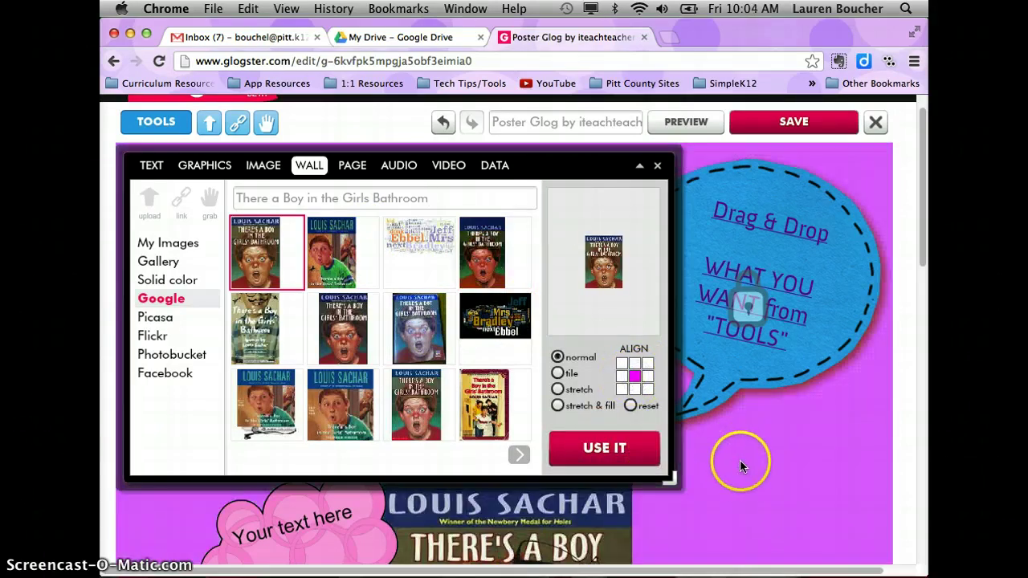
scroll(741, 465, down, 5)
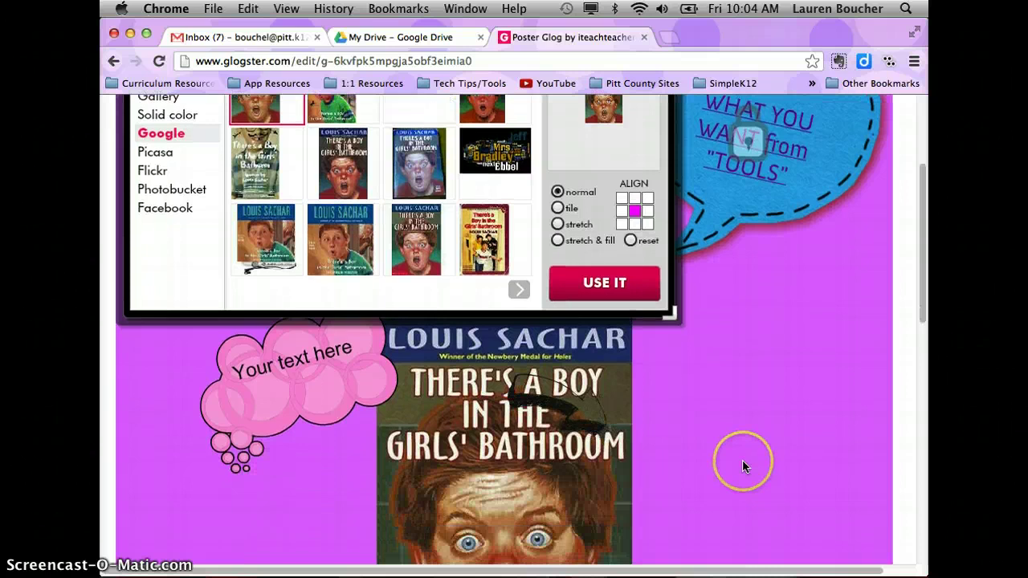
scroll(742, 466, down, 5)
scroll(742, 465, up, 10)
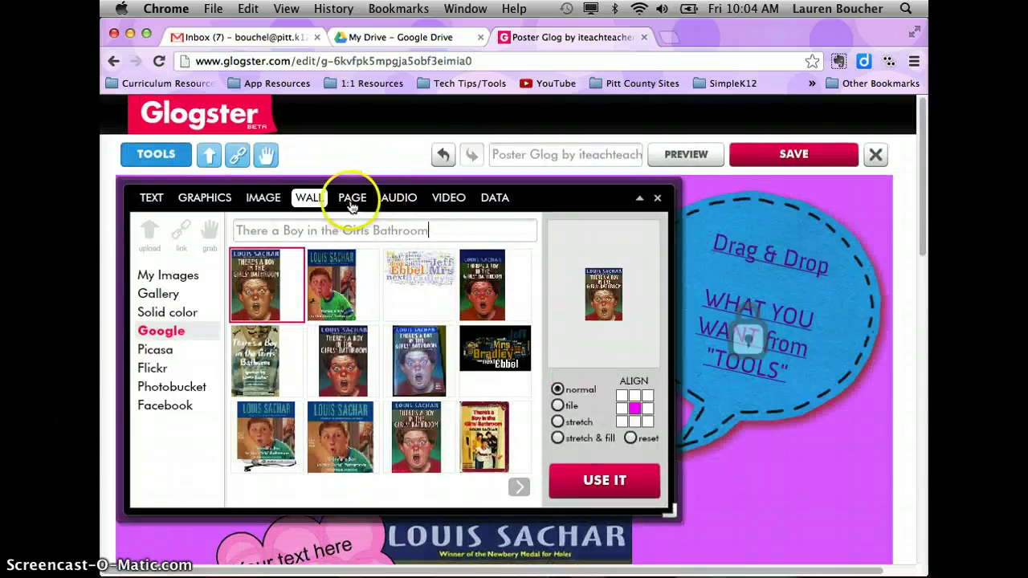
Step: Preview a My Images wedding photo as page background, close the tools dialog, and select the poster title
click(352, 201)
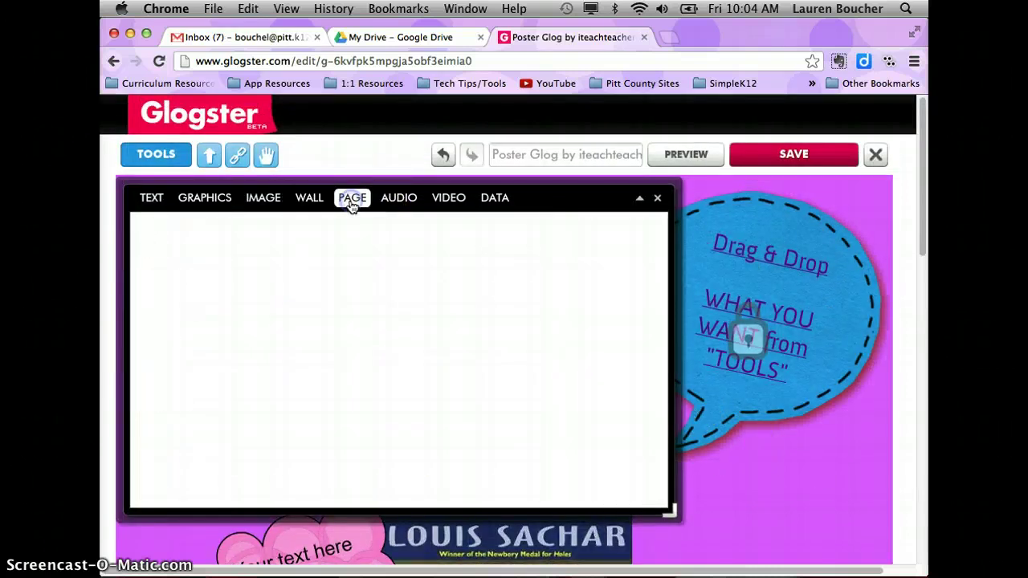
click(328, 286)
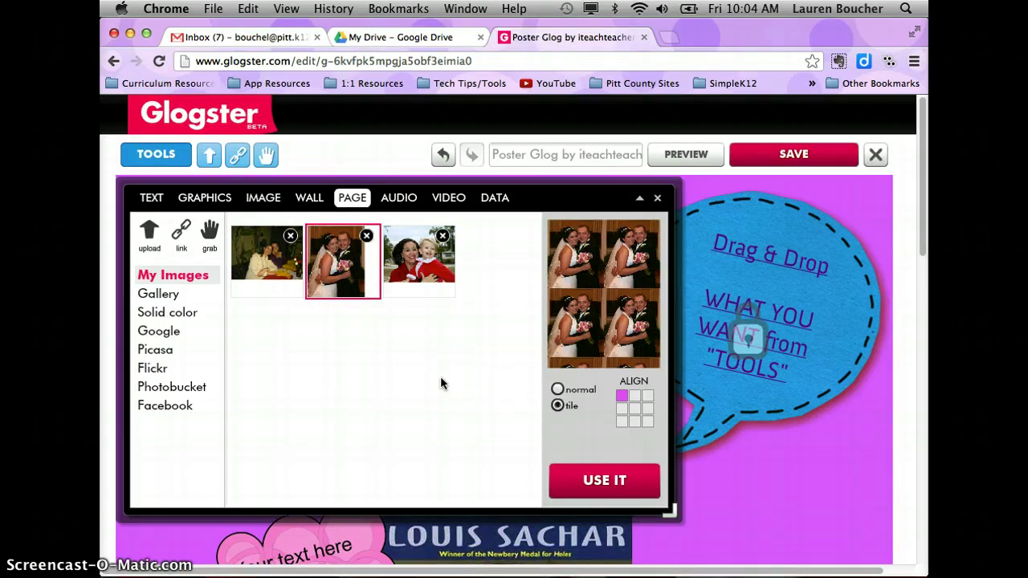
click(658, 199)
click(551, 154)
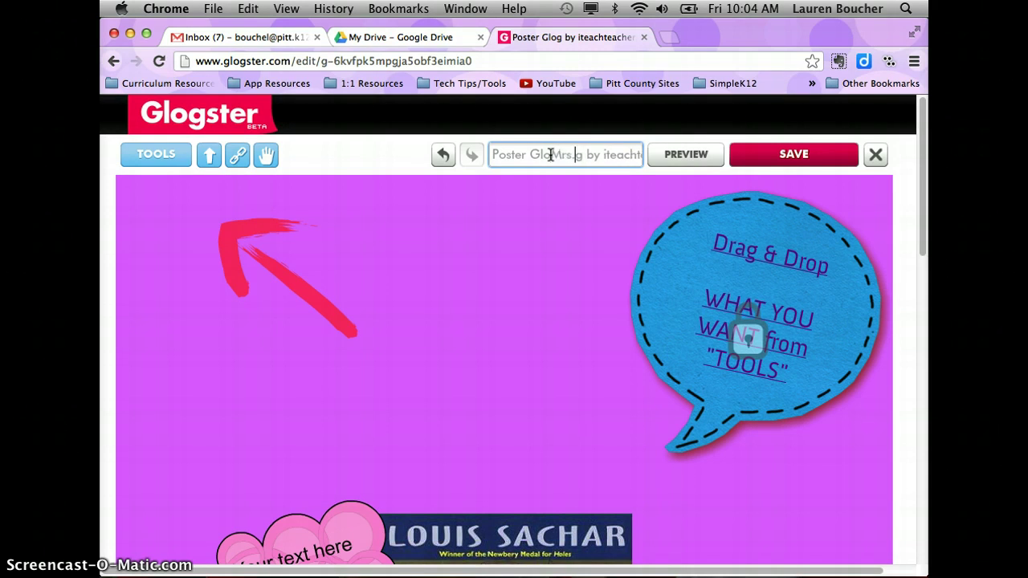
Step: Replace the title with the teacher's name followed by 'Change Glog' and save the poster
triple_click(551, 155)
text(Mrs. Boucher's)
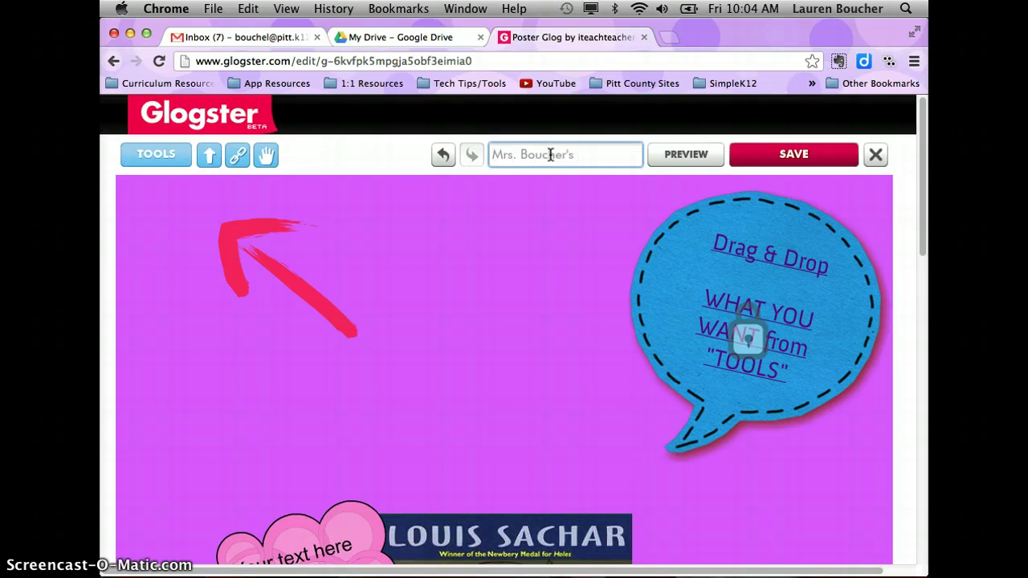
text( Change Glog)
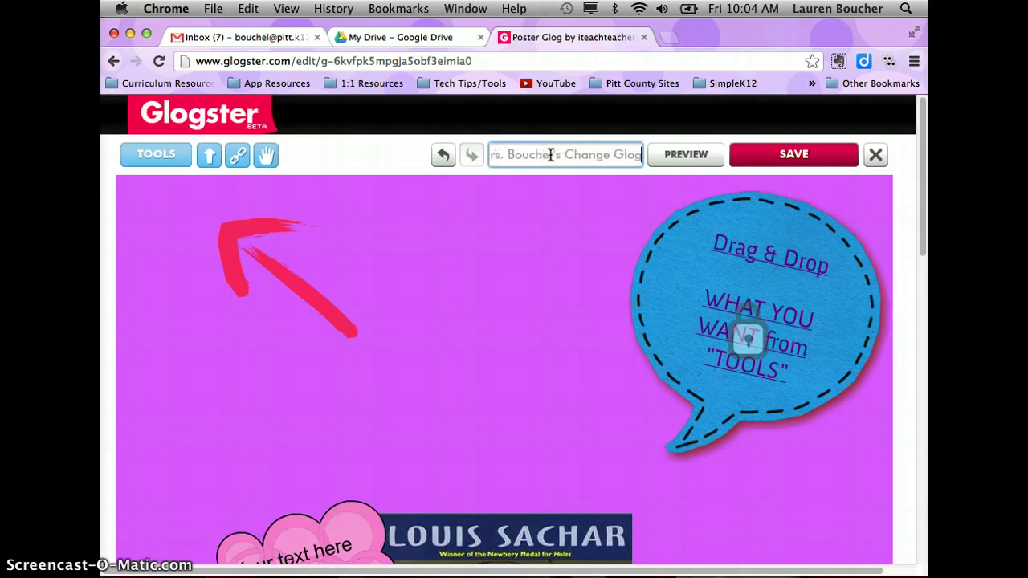
click(792, 156)
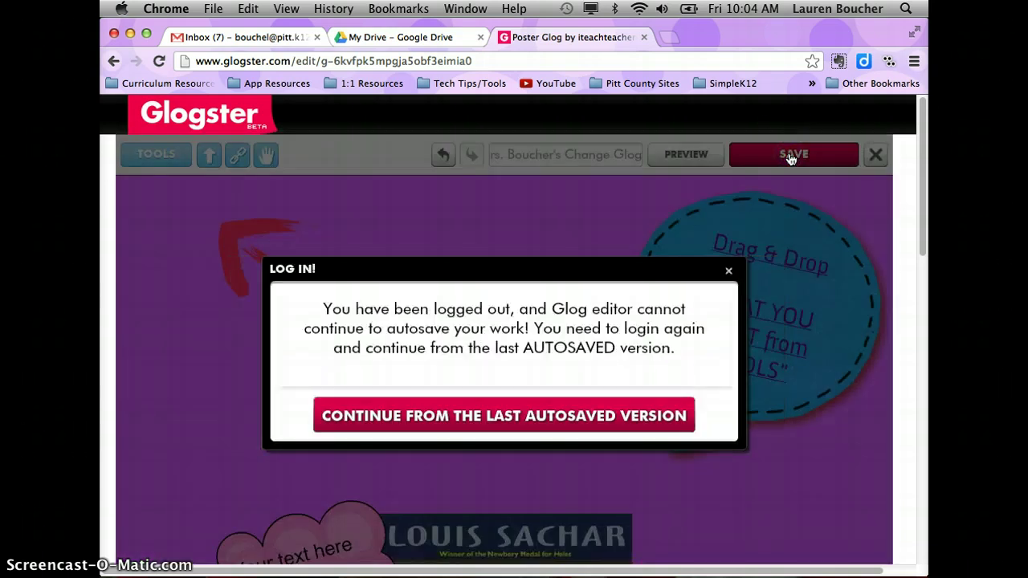
Step: Continue from the last autosaved version and scroll through the dashboard's templates and unfinished Glogs
click(527, 424)
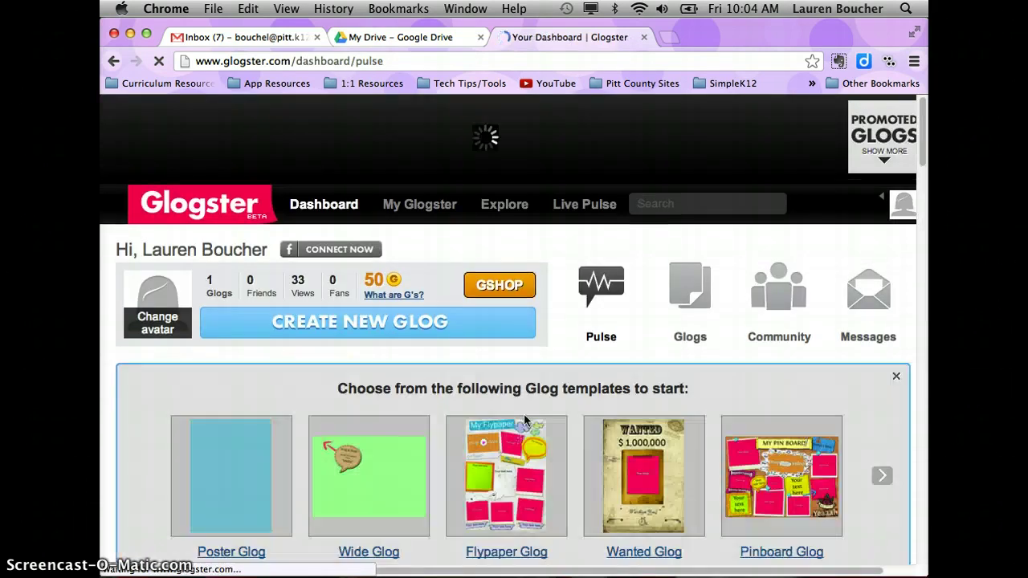
scroll(466, 385, down, 4)
scroll(488, 391, down, 5)
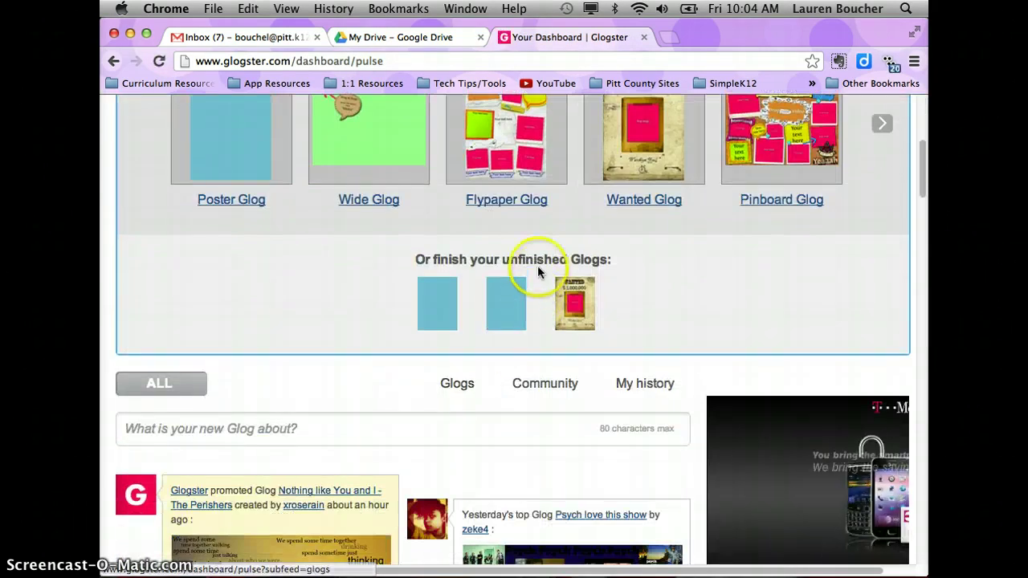
scroll(510, 322, up, 2)
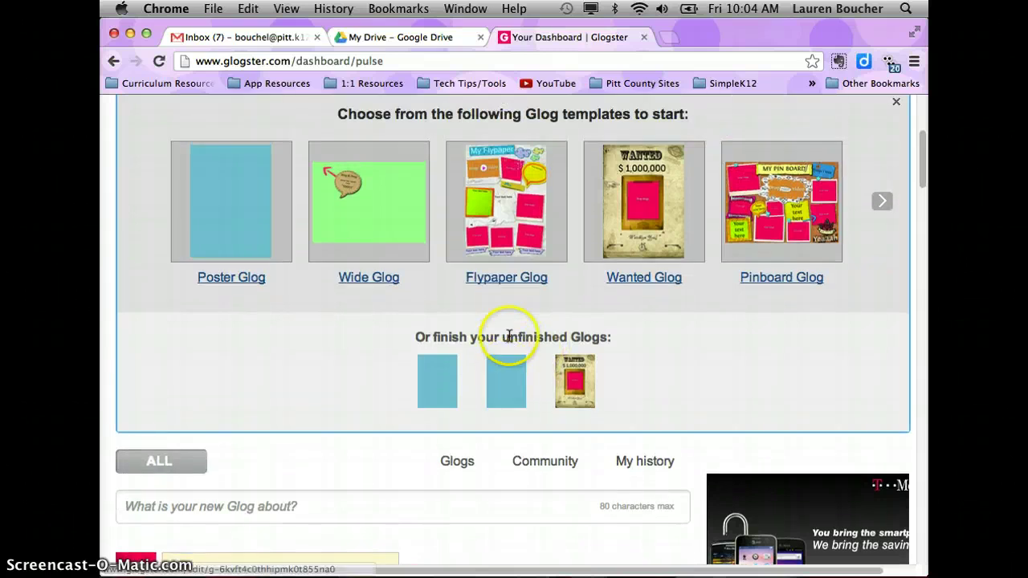
scroll(658, 385, up, 6)
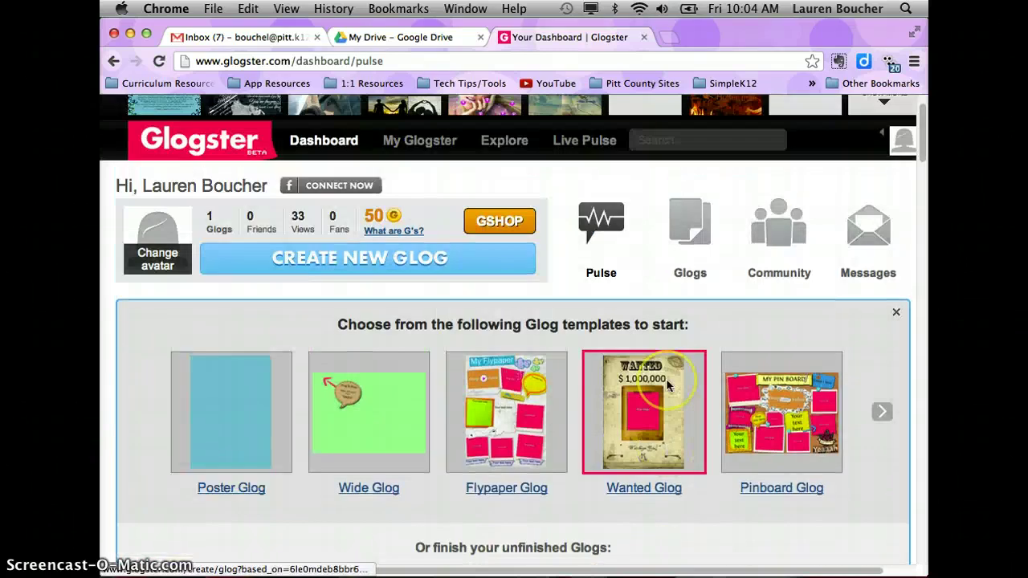